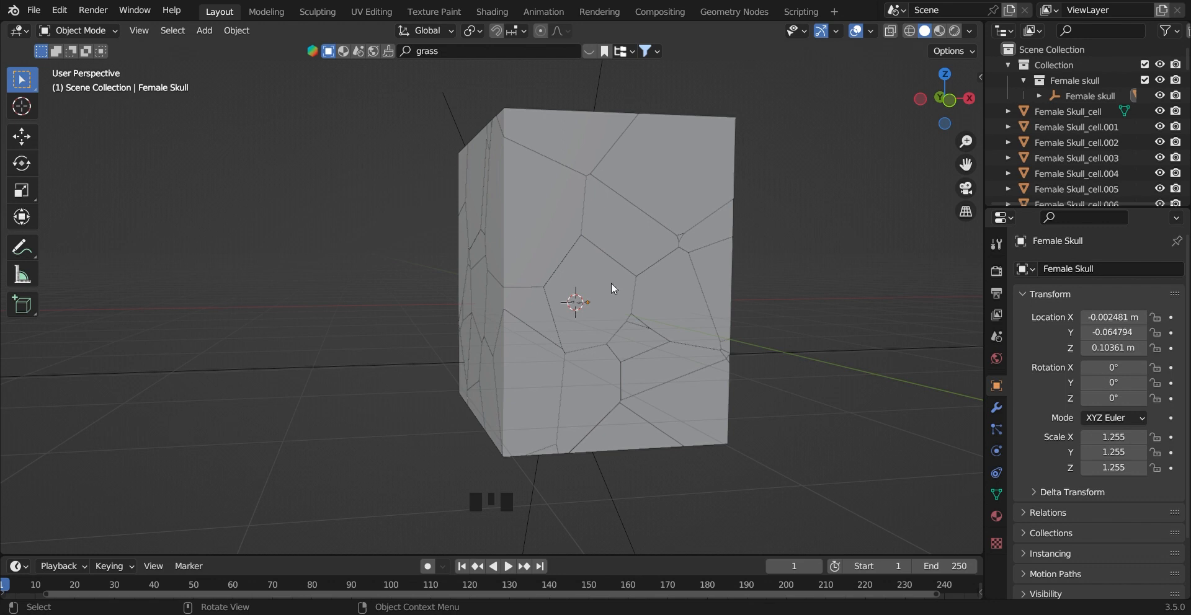
Step: Exclude the collection holding the original skull from the view layer, keeping only the fractured cell pieces
{"action": "middle_click_drag", "start_coordinate": [635, 265], "coordinate": [532, 265]}
{"action": "scroll", "coordinate": [611, 277], "scroll_direction": "up", "scroll_amount": 1}
{"action": "key", "text": "g"}
{"action": "key", "text": "Escape"}
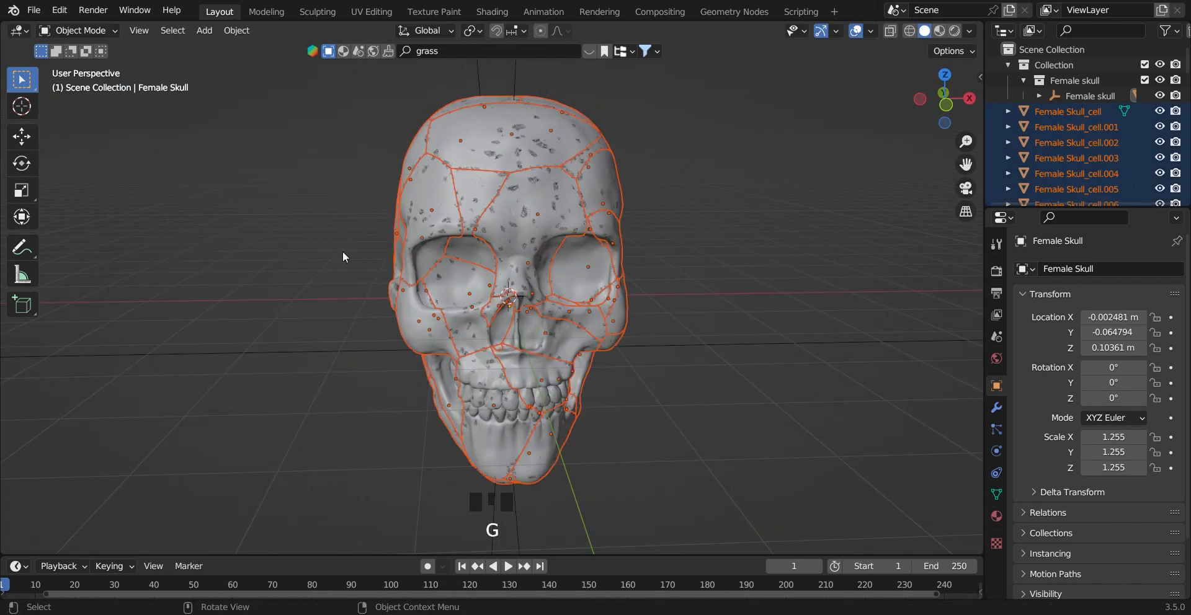
{"action": "left_click", "coordinate": [1145, 81]}
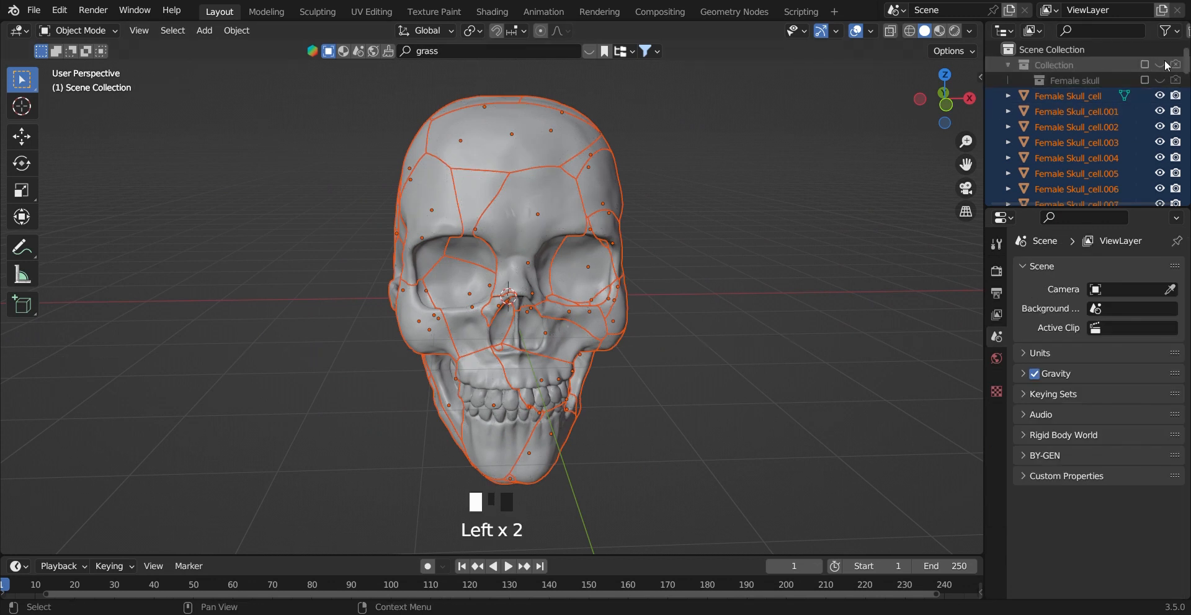
Step: Select all the fractured skull pieces in the viewport
{"action": "left_click", "coordinate": [541, 217]}
{"action": "middle_click_drag", "start_coordinate": [561, 283], "coordinate": [676, 283]}
{"action": "left_click", "coordinate": [567, 310], "text": "shift"}
{"action": "middle_click_drag", "start_coordinate": [508, 300], "coordinate": [602, 302]}
{"action": "scroll", "coordinate": [602, 302], "scroll_direction": "down", "scroll_amount": 3}
{"action": "left_click_drag", "start_coordinate": [348, 125], "coordinate": [683, 389]}
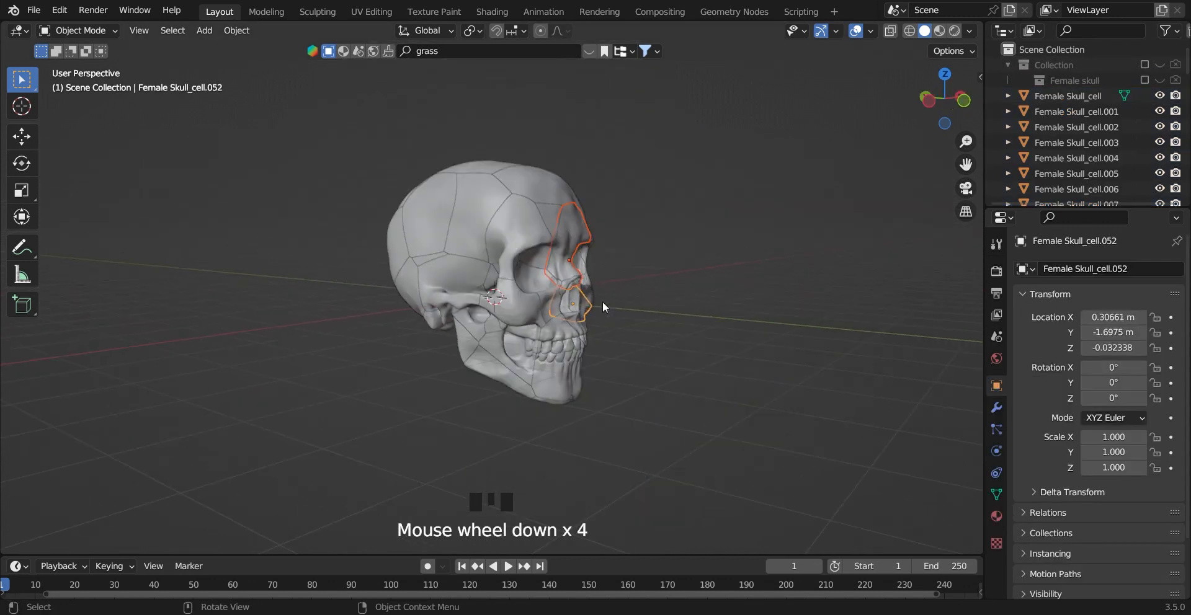
{"action": "middle_click_drag", "start_coordinate": [685, 394], "coordinate": [596, 385]}
Step: Set the transform pivot point to Individual Origins
{"action": "left_click", "coordinate": [473, 30]}
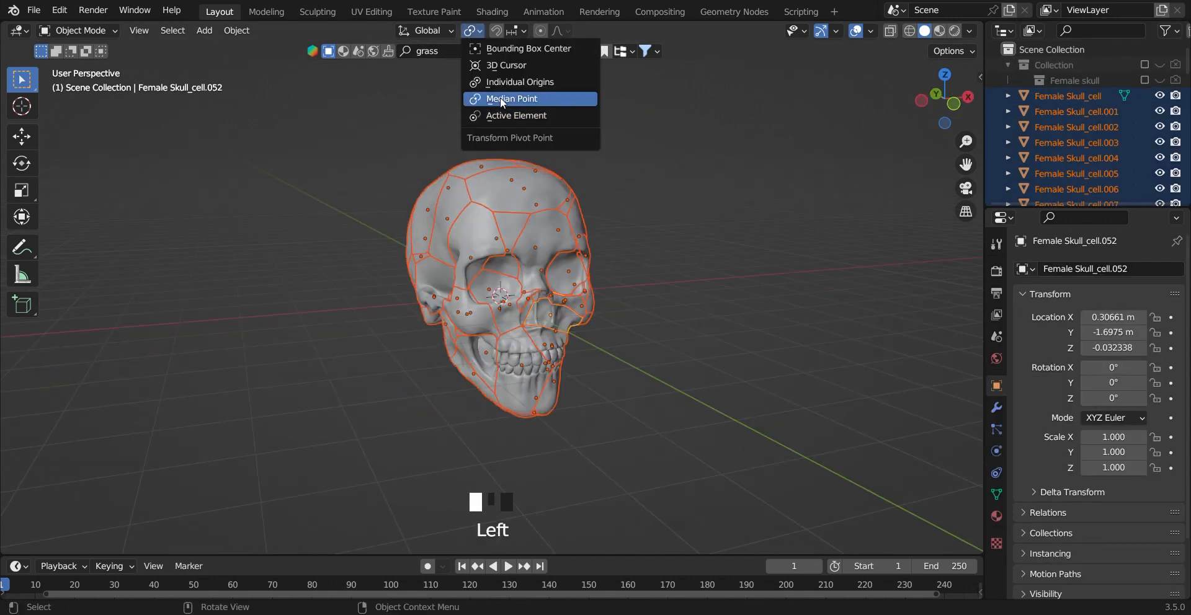
{"action": "left_click", "coordinate": [502, 101]}
{"action": "scroll", "coordinate": [583, 247], "scroll_direction": "up", "scroll_amount": 1}
{"action": "left_click", "coordinate": [473, 31]}
{"action": "left_click", "coordinate": [504, 86]}
Step: Scale all the skull pieces down to about 0.928 around their own origins to open gaps between them
{"action": "middle_click_drag", "start_coordinate": [662, 252], "coordinate": [665, 265], "text": "shift"}
{"action": "key", "text": "s"}
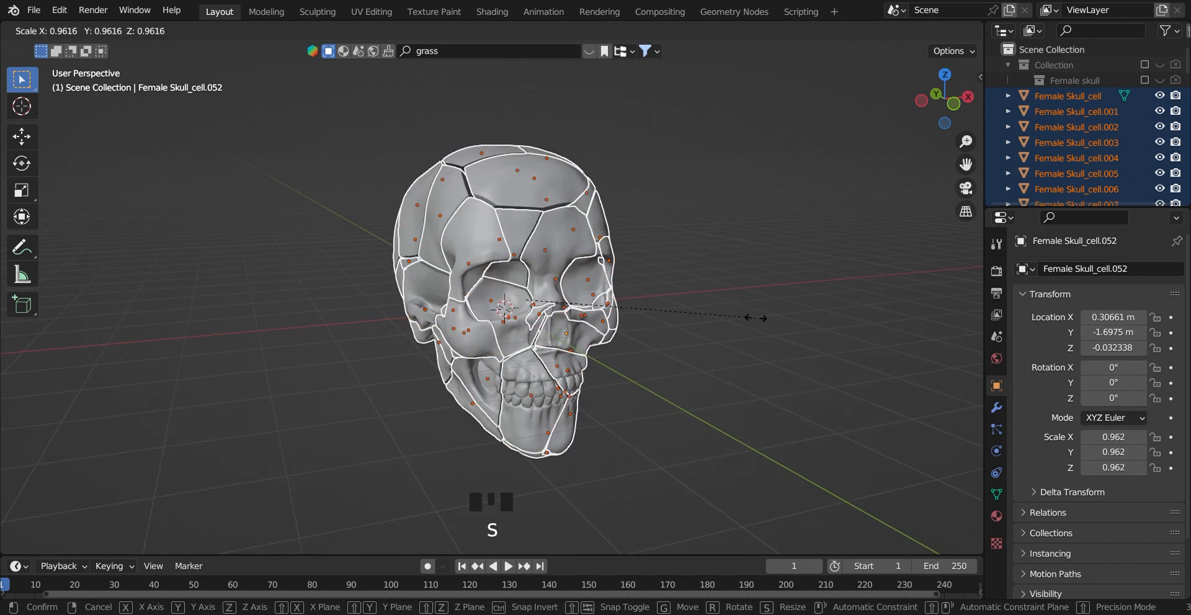
{"action": "left_click", "coordinate": [754, 323]}
{"action": "left_click", "coordinate": [754, 323]}
{"action": "middle_click_drag", "start_coordinate": [754, 323], "coordinate": [694, 265]}
{"action": "scroll", "coordinate": [625, 238], "scroll_direction": "down", "scroll_amount": 1}
{"action": "key", "text": "s"}
{"action": "key", "text": "a"}
{"action": "key", "text": "s"}
{"action": "right_click", "coordinate": [735, 298]}
{"action": "left_click", "coordinate": [628, 257]}
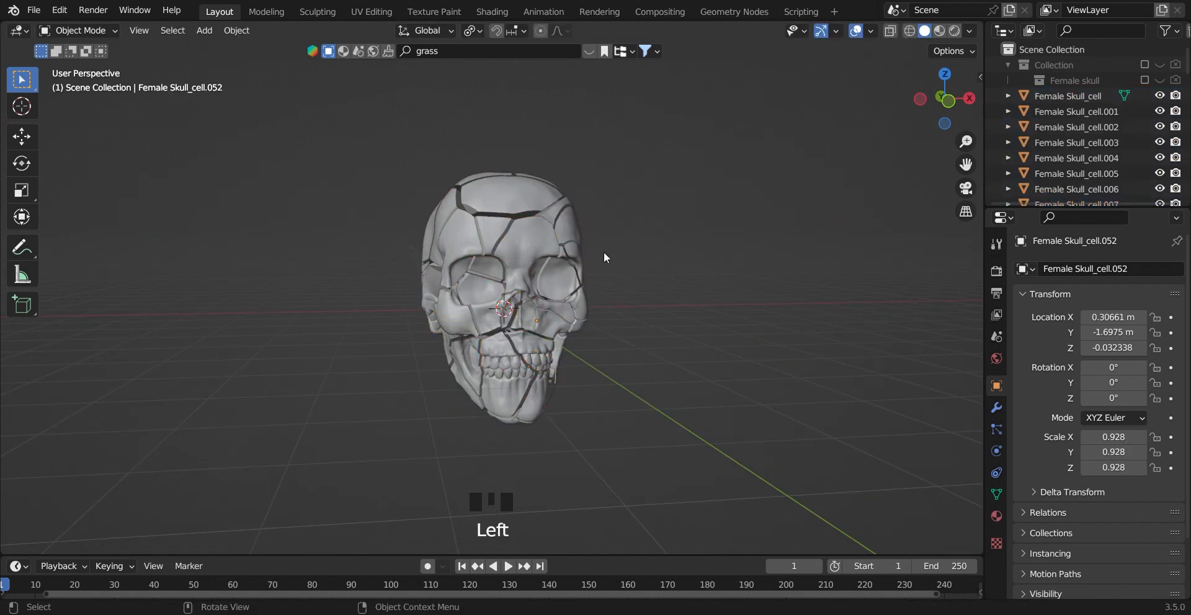
{"action": "scroll", "coordinate": [473, 252], "scroll_direction": "up", "scroll_amount": 3}
Step: Save the file and switch to the Shading workspace with all skull pieces selected
{"action": "key", "text": "a"}
{"action": "key", "text": "ctrl+s"}
{"action": "left_click", "coordinate": [492, 11]}
{"action": "key", "text": "KP_Decimal"}
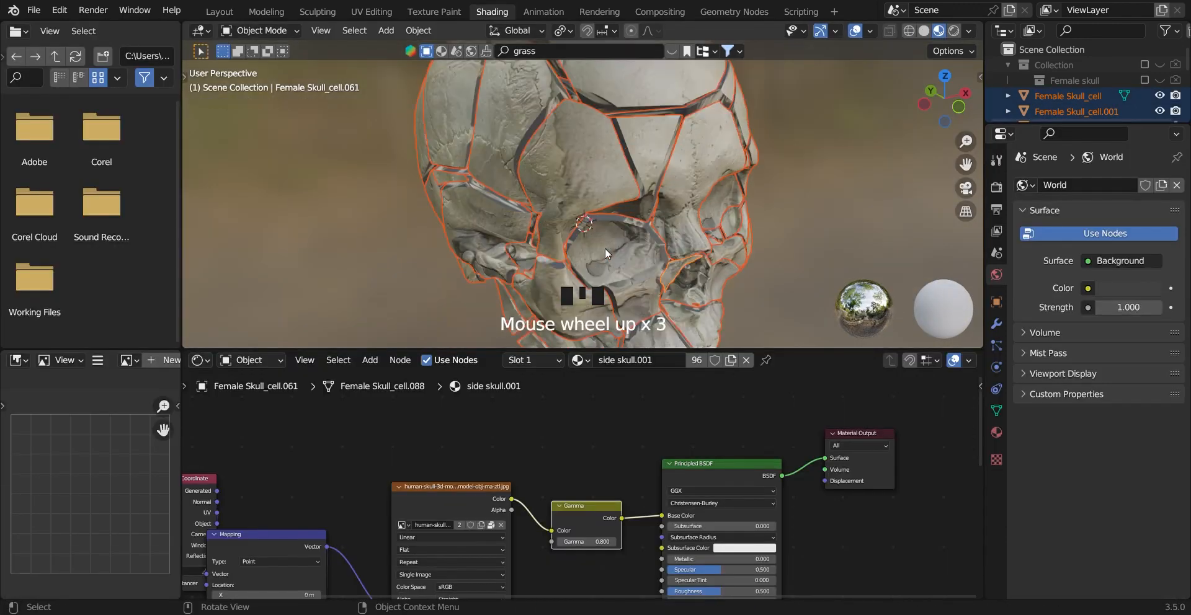
{"action": "scroll", "coordinate": [684, 253], "scroll_direction": "down", "scroll_amount": 1}
Step: Create a new material for the small facial fragment beside the nose
{"action": "left_click", "coordinate": [620, 306]}
{"action": "middle_click_drag", "start_coordinate": [619, 307], "coordinate": [619, 362]}
{"action": "left_click", "coordinate": [620, 362]}
{"action": "left_click", "coordinate": [605, 180]}
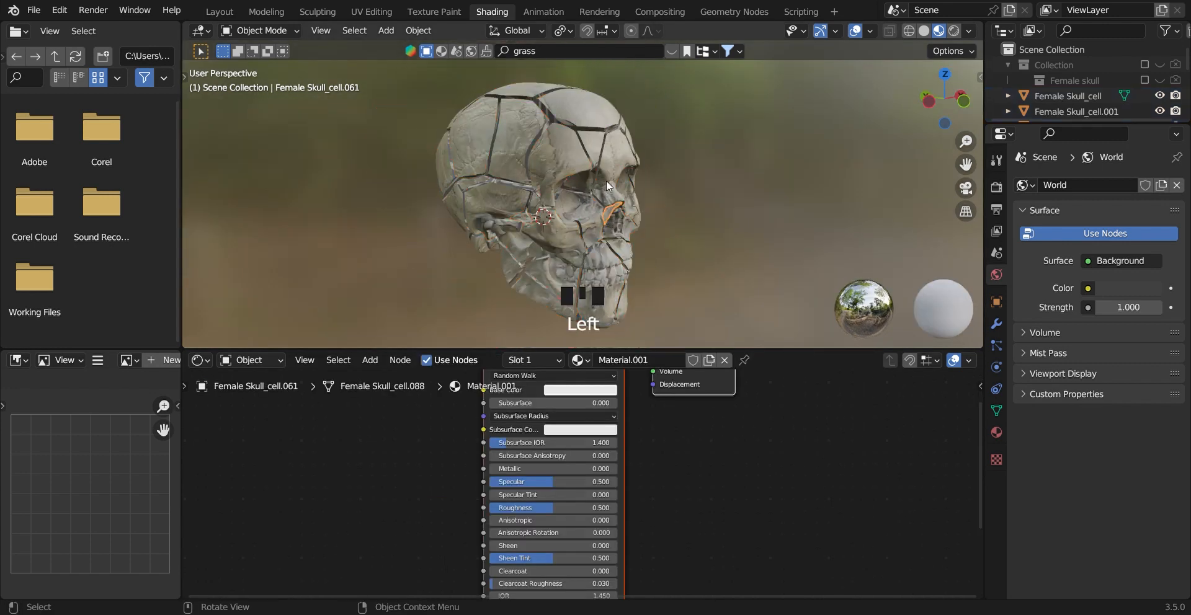
Step: Remove the old skull material from the piece between forehead and nose and assign Material.001 to it
{"action": "left_click", "coordinate": [538, 188]}
{"action": "scroll", "coordinate": [621, 235], "scroll_direction": "down", "scroll_amount": 2}
{"action": "left_click_drag", "start_coordinate": [438, 112], "coordinate": [716, 360]}
{"action": "scroll", "coordinate": [621, 236], "scroll_direction": "up", "scroll_amount": 1}
{"action": "left_click", "coordinate": [1177, 200]}
{"action": "left_click", "coordinate": [1025, 250]}
{"action": "left_click", "coordinate": [1000, 335]}
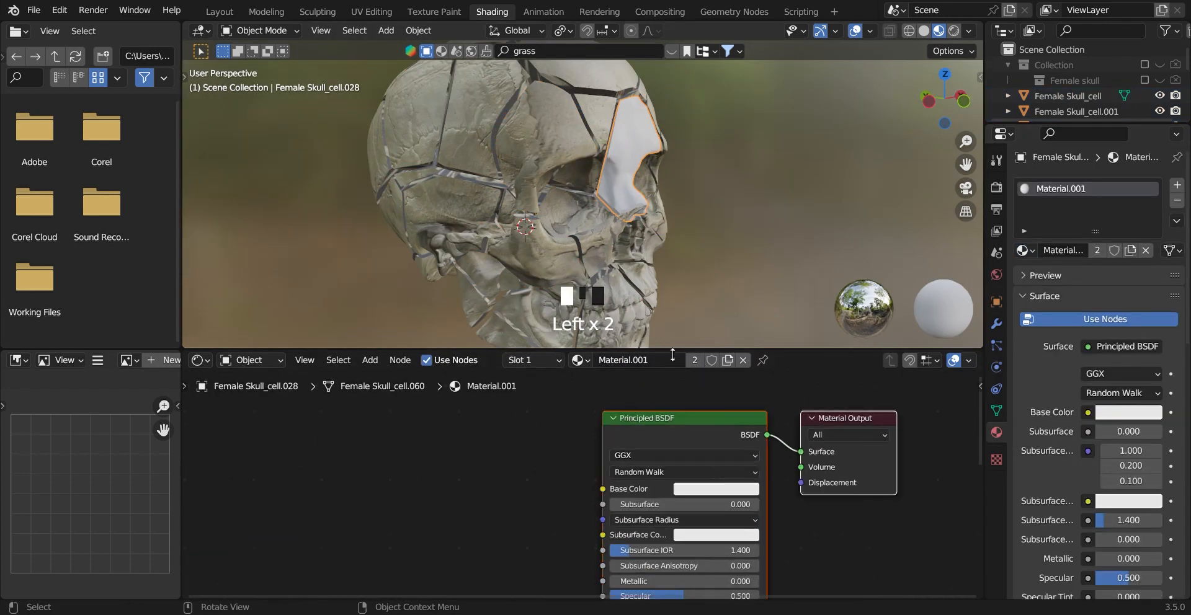
Step: Select all skull pieces with the Material.001 piece active and link its material to them
{"action": "scroll", "coordinate": [511, 153], "scroll_direction": "down", "scroll_amount": 3}
{"action": "left_click", "coordinate": [608, 192], "text": "shift"}
{"action": "key", "text": "ctrl+l"}
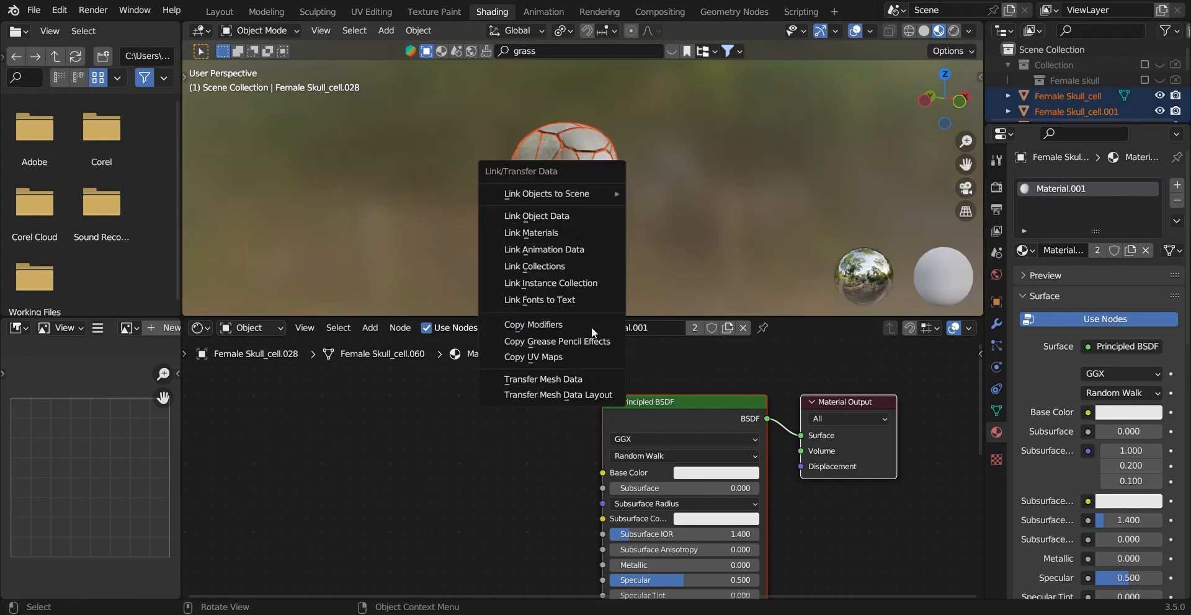
{"action": "left_click", "coordinate": [532, 233]}
Step: Remove the leftover front skull.001 material slot from the skull pieces that still carry it
{"action": "scroll", "coordinate": [561, 186], "scroll_direction": "up", "scroll_amount": 3}
{"action": "left_click", "coordinate": [561, 180]}
{"action": "left_click", "coordinate": [562, 180]}
{"action": "left_click", "coordinate": [561, 180]}
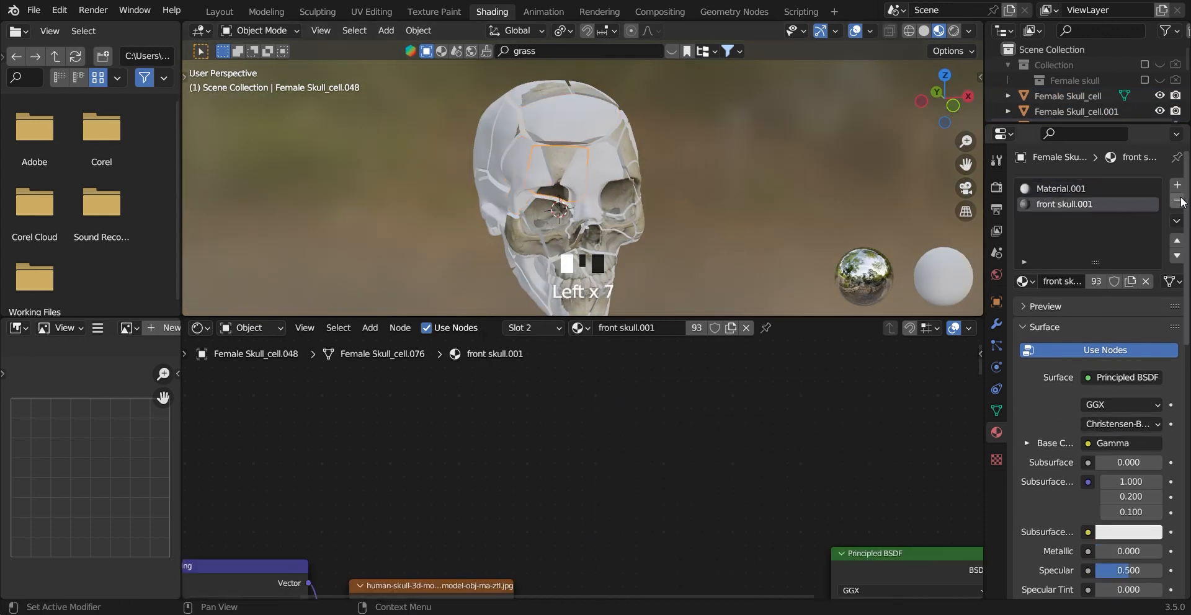
Step: Add a ColorRamp node to the forehead-nose piece's Material.001 and set its interpolation to Constant
{"action": "left_click", "coordinate": [608, 187]}
{"action": "middle_click_drag", "start_coordinate": [596, 192], "coordinate": [609, 187]}
{"action": "scroll", "coordinate": [572, 261], "scroll_direction": "up", "scroll_amount": 2}
{"action": "middle_click_drag", "start_coordinate": [572, 262], "coordinate": [496, 297], "text": "shift"}
{"action": "left_click", "coordinate": [496, 411]}
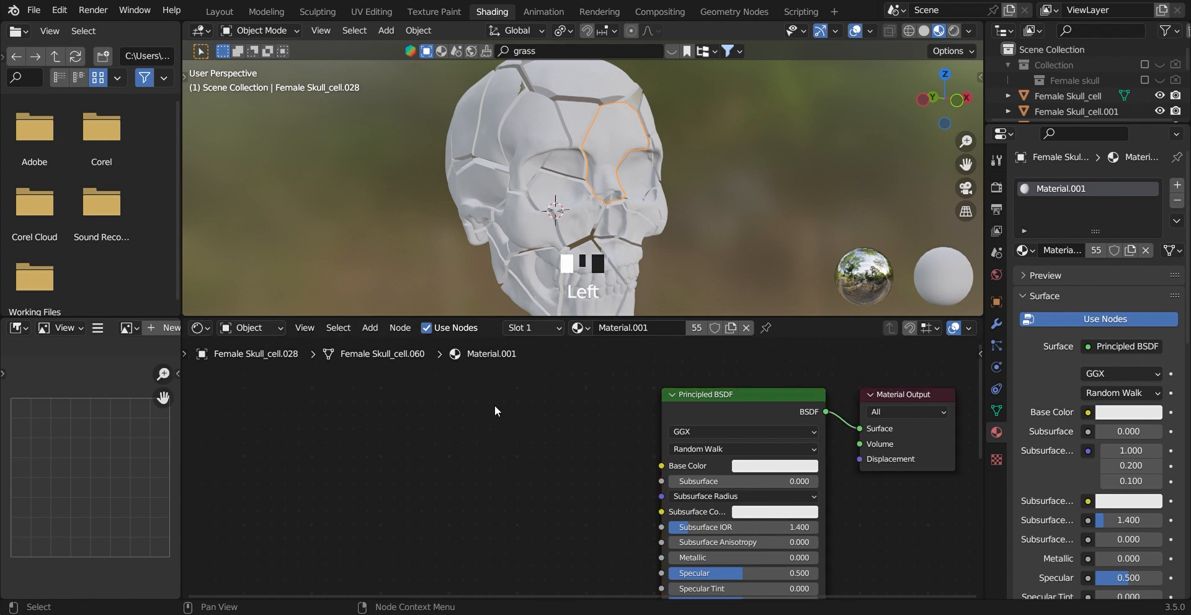
{"action": "key", "text": "shift+a"}
{"action": "left_click", "coordinate": [496, 403]}
{"action": "type", "text": "colo"}
{"action": "key", "text": "Return"}
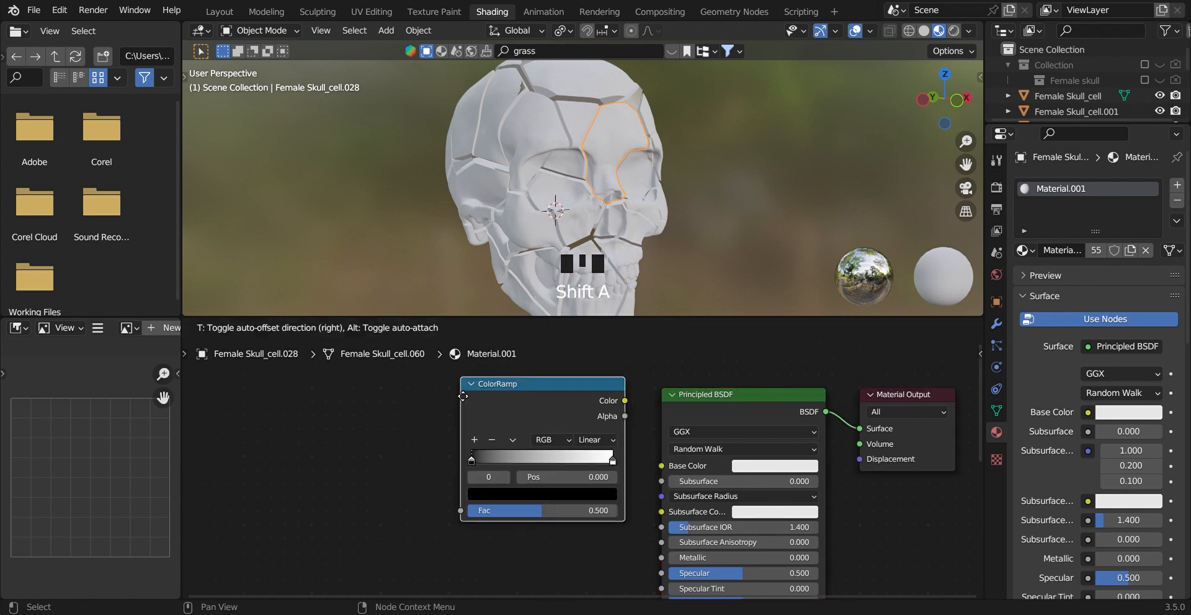
{"action": "left_click", "coordinate": [564, 449]}
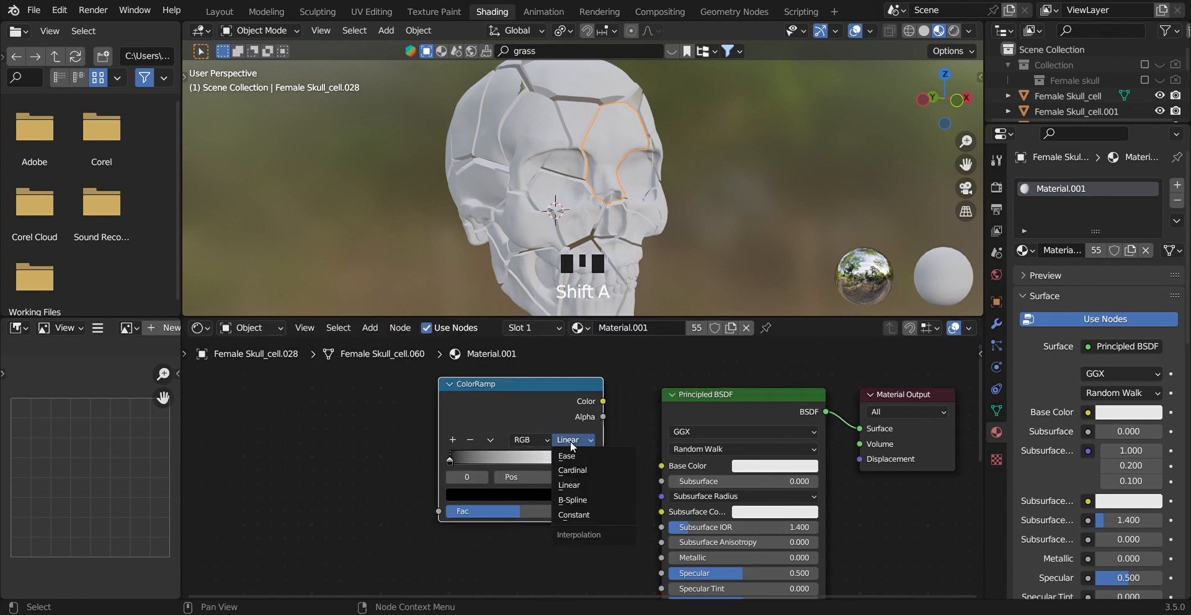
{"action": "left_click", "coordinate": [587, 514]}
Step: Preview the ColorRamp directly through the material output's surface and move its white stop to about 0.491
{"action": "left_click_drag", "start_coordinate": [654, 454], "coordinate": [662, 464]}
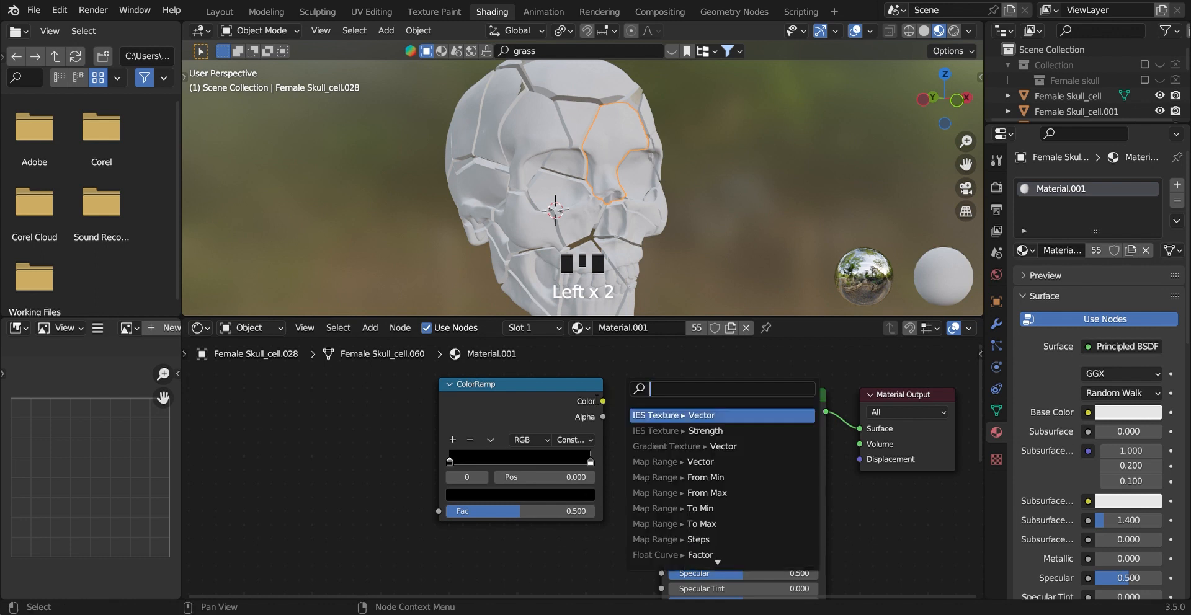
{"action": "left_click", "coordinate": [504, 400], "text": "ctrl+shift"}
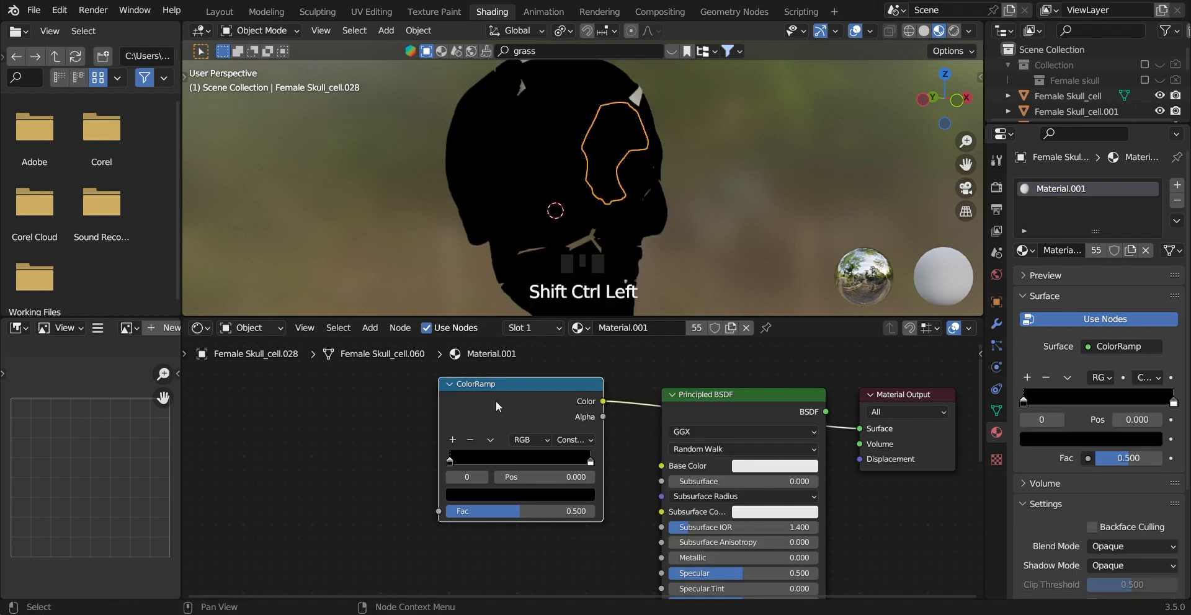
{"action": "left_click_drag", "start_coordinate": [596, 463], "coordinate": [525, 467]}
Step: Add a Mapping node whose vector output feeds the ColorRamp's factor input
{"action": "middle_click_drag", "start_coordinate": [431, 482], "coordinate": [599, 492]}
{"action": "scroll", "coordinate": [599, 492], "scroll_direction": "down", "scroll_amount": 1}
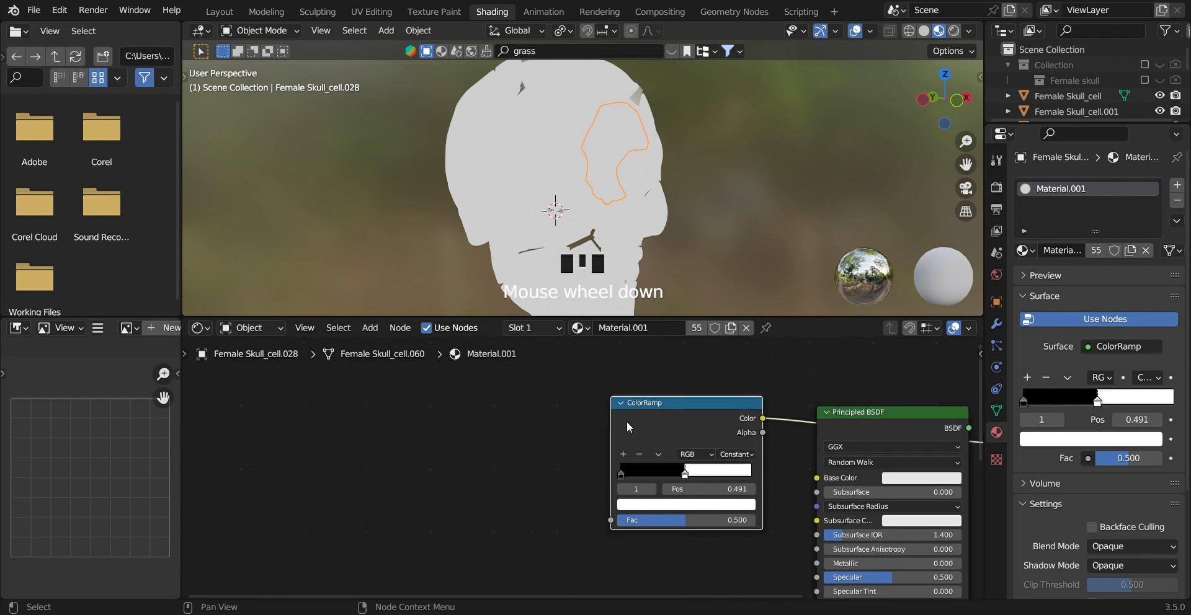
{"action": "left_click_drag", "start_coordinate": [611, 519], "coordinate": [273, 428]}
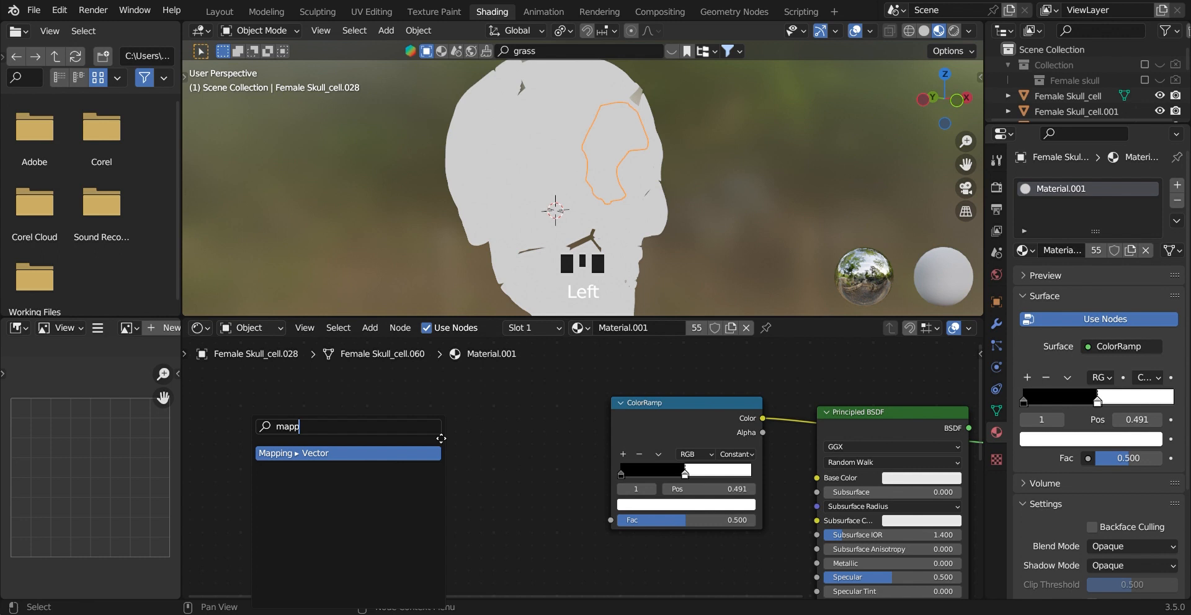
{"action": "key", "text": "Return"}
{"action": "left_click", "coordinate": [608, 442]}
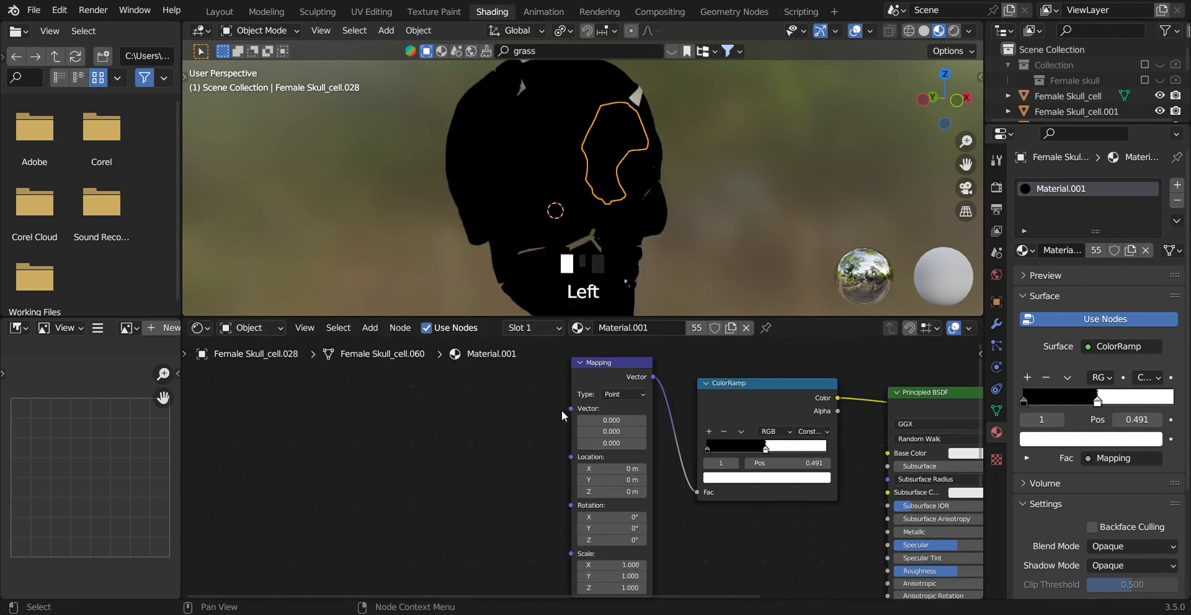
Step: Add a Geometry node and connect its Pointiness output to the Mapping node's vector input
{"action": "left_click_drag", "start_coordinate": [428, 448], "coordinate": [437, 456]}
{"action": "type", "text": "geo"}
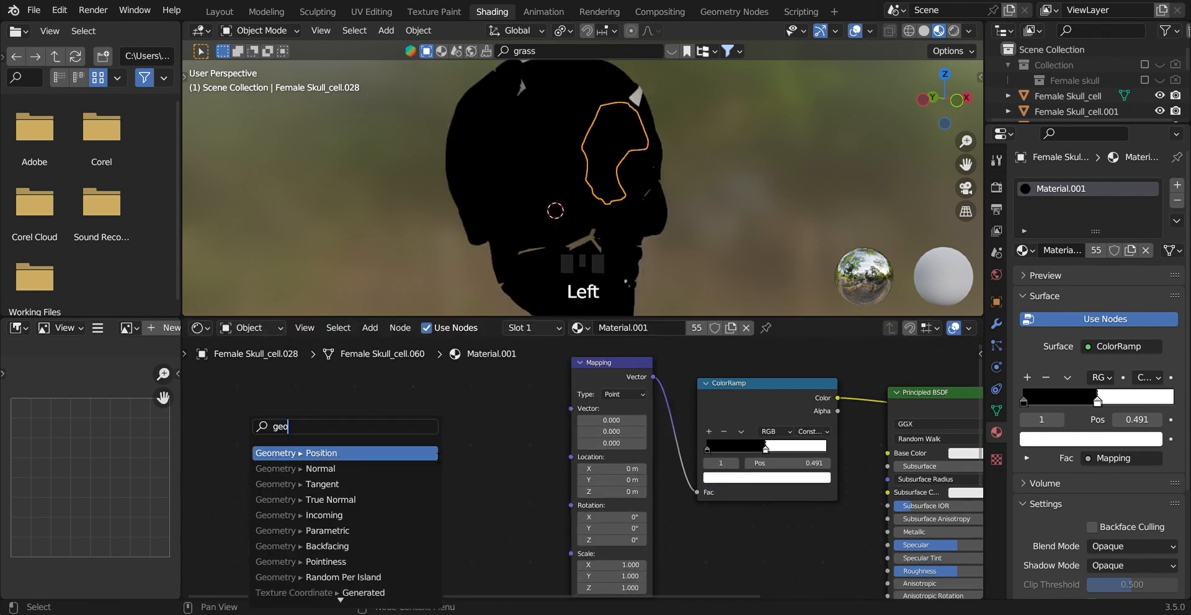
{"action": "key", "text": "Return"}
{"action": "left_click", "coordinate": [488, 416]}
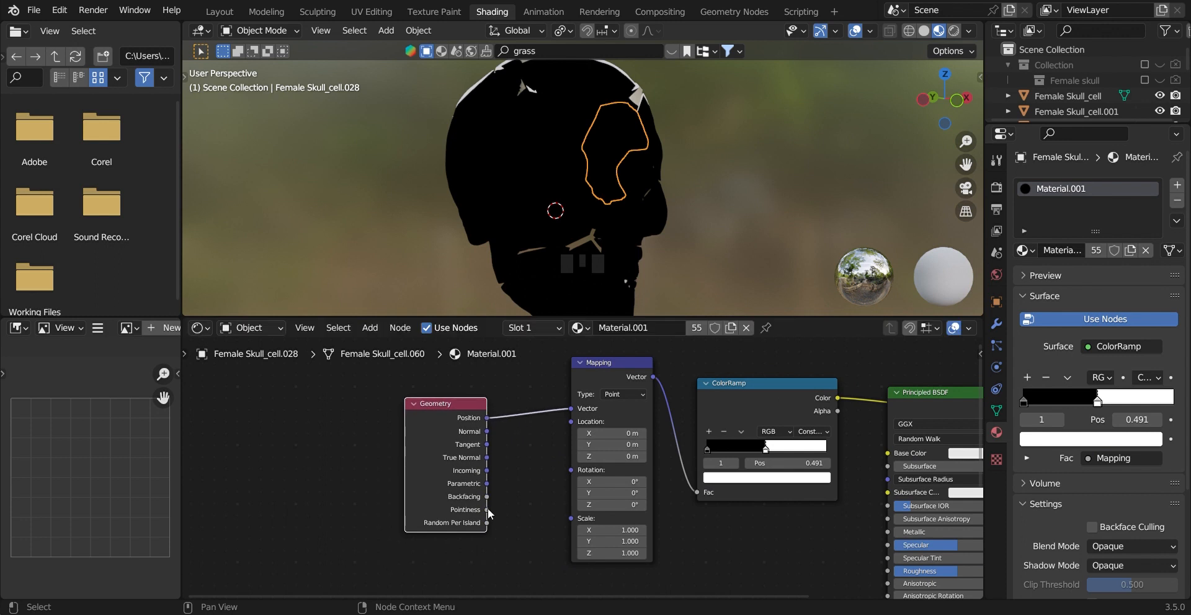
{"action": "left_click_drag", "start_coordinate": [574, 414], "coordinate": [572, 411]}
Step: Move the ColorRamp's white stop to about 0.567 and set the render engine to Cycles
{"action": "middle_click_drag", "start_coordinate": [620, 204], "coordinate": [617, 235]}
{"action": "mouse_move", "coordinate": [765, 453]}
{"action": "left_mouse_down"}
{"action": "mouse_move", "coordinate": [784, 449]}
{"action": "mouse_move", "coordinate": [767, 460]}
{"action": "left_mouse_up"}
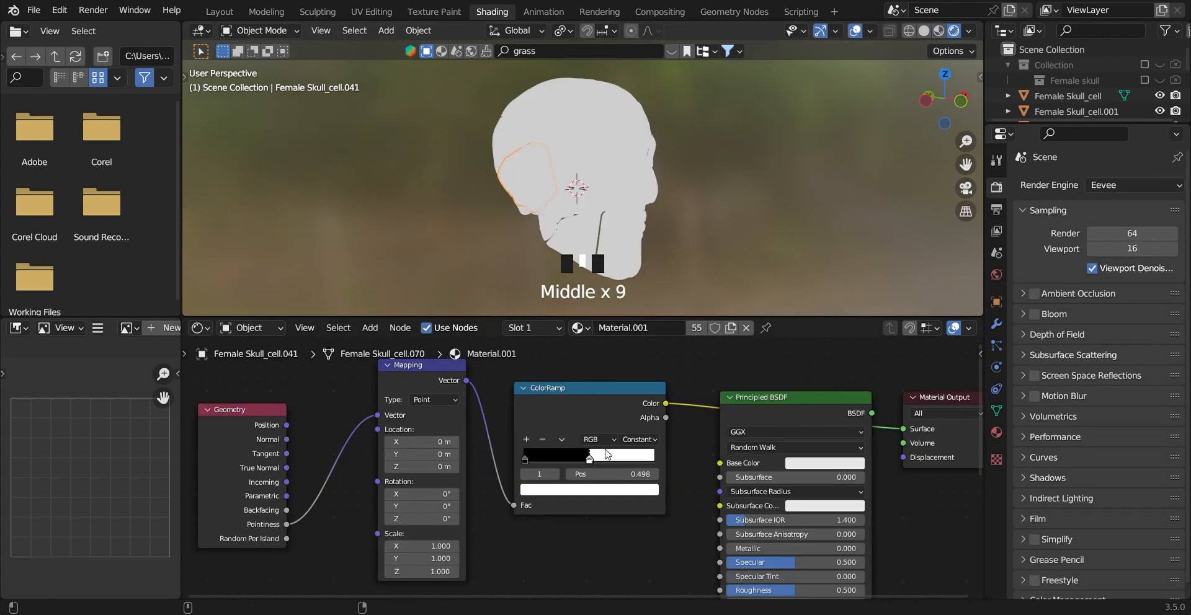
{"action": "middle_click_drag", "start_coordinate": [571, 254], "coordinate": [583, 251]}
{"action": "scroll", "coordinate": [583, 252], "scroll_direction": "up", "scroll_amount": 1}
{"action": "left_click_drag", "start_coordinate": [589, 463], "coordinate": [599, 466]}
{"action": "left_click", "coordinate": [1135, 185]}
{"action": "left_click", "coordinate": [1135, 237]}
{"action": "scroll", "coordinate": [678, 281], "scroll_direction": "up", "scroll_amount": 2}
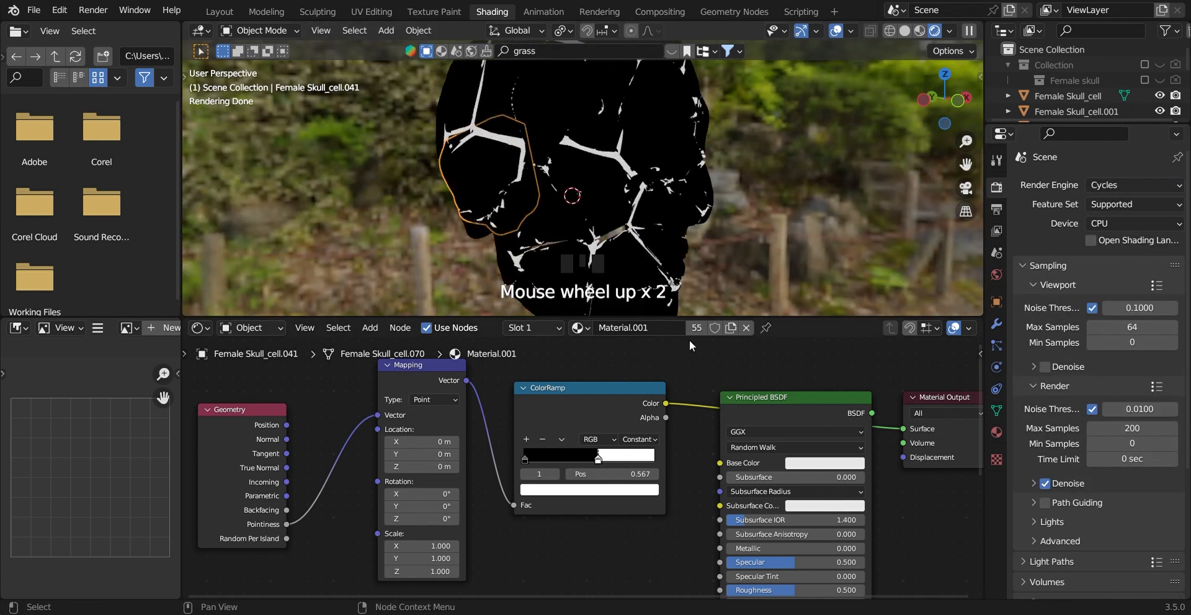
Step: Fine-tune the ColorRamp's white stop to about 0.520 so the crack edges are masked in white
{"action": "scroll", "coordinate": [623, 460], "scroll_direction": "up", "scroll_amount": 2}
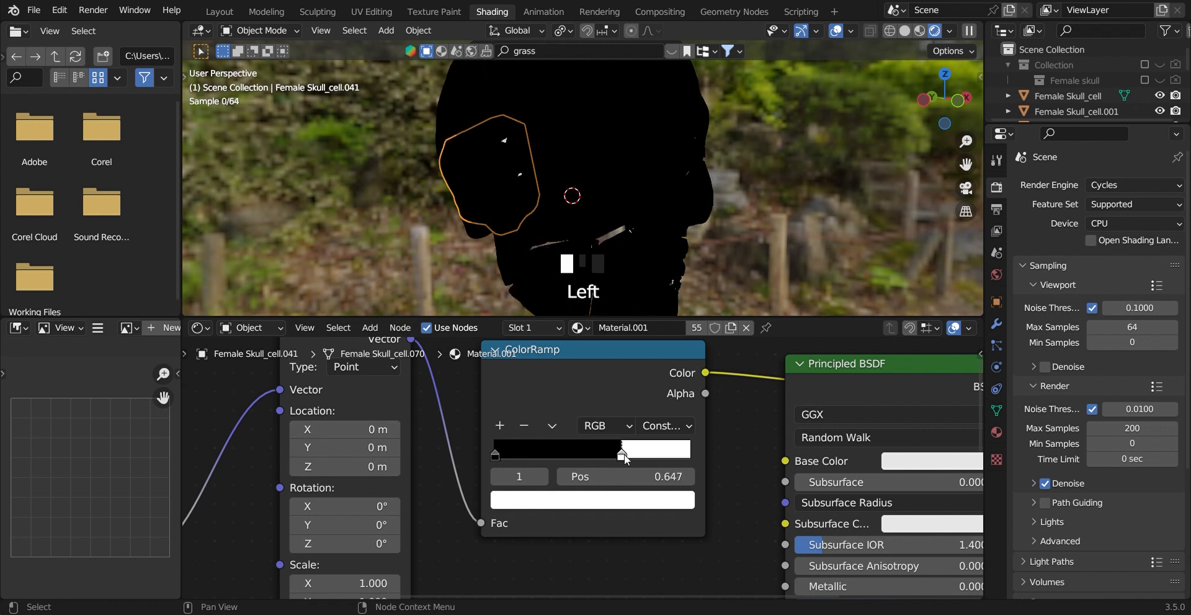
{"action": "middle_click_drag", "start_coordinate": [620, 260], "coordinate": [683, 214]}
{"action": "scroll", "coordinate": [682, 214], "scroll_direction": "up", "scroll_amount": 2}
{"action": "mouse_move", "coordinate": [604, 454]}
{"action": "left_mouse_down"}
{"action": "mouse_move", "coordinate": [573, 456]}
{"action": "mouse_move", "coordinate": [601, 456]}
{"action": "left_mouse_up"}
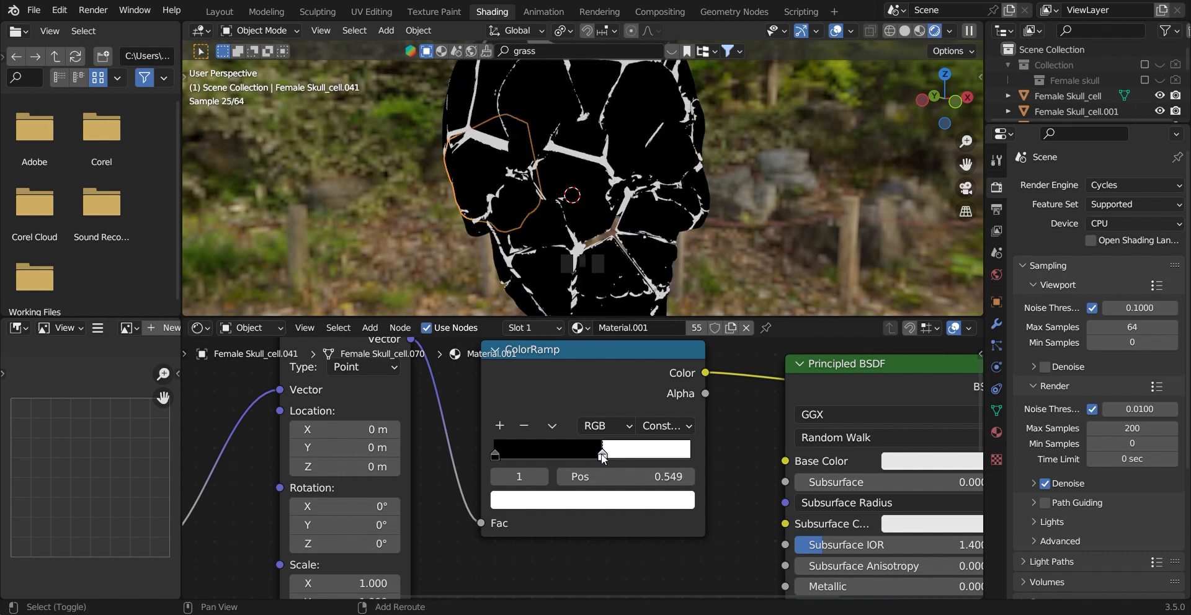
{"action": "scroll", "coordinate": [658, 230], "scroll_direction": "down", "scroll_amount": 2}
{"action": "middle_click_drag", "start_coordinate": [651, 236], "coordinate": [649, 232]}
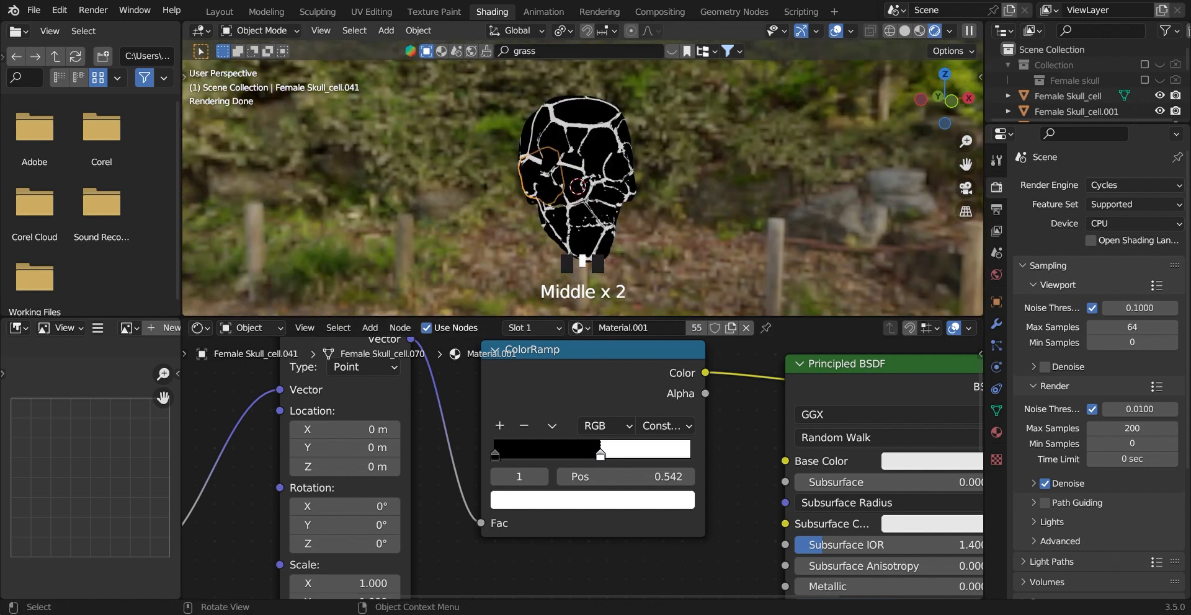
{"action": "scroll", "coordinate": [577, 186], "scroll_direction": "up", "scroll_amount": 4}
{"action": "scroll", "coordinate": [584, 468], "scroll_direction": "up", "scroll_amount": 6}
{"action": "left_click_drag", "start_coordinate": [619, 455], "coordinate": [609, 455], "text": "shift"}
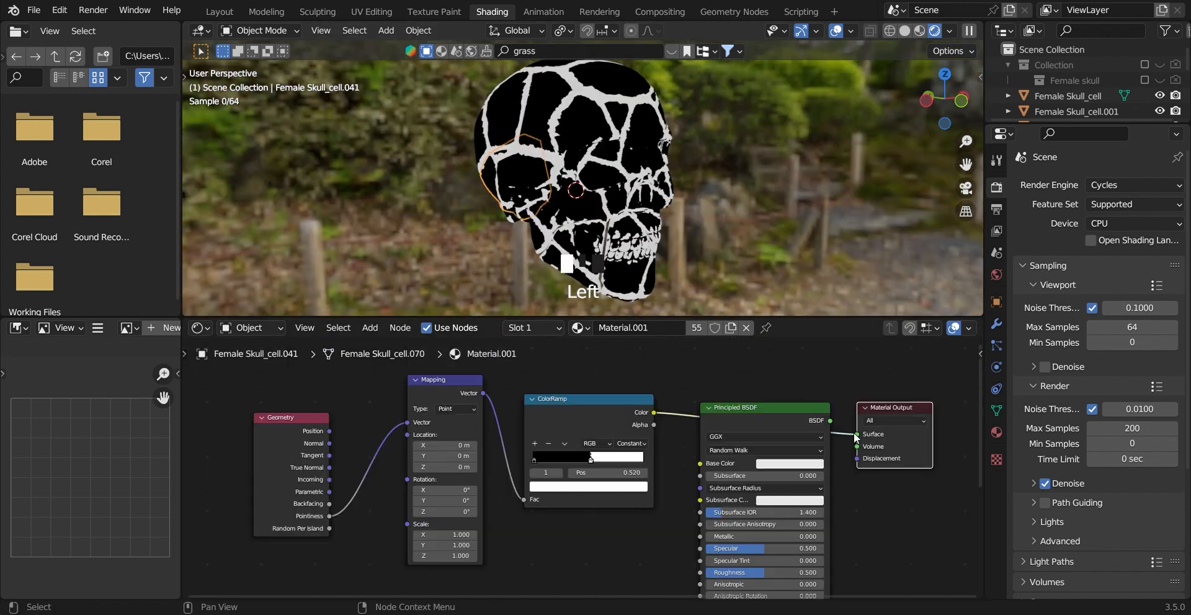
Step: Reconnect the Principled BSDF to the Material Output's surface and move the output node further away
{"action": "mouse_move", "coordinate": [858, 435]}
{"action": "left_mouse_down"}
{"action": "mouse_move", "coordinate": [846, 433]}
{"action": "mouse_move", "coordinate": [857, 434]}
{"action": "left_mouse_up"}
{"action": "scroll", "coordinate": [858, 434], "scroll_direction": "down", "scroll_amount": 4}
{"action": "left_click_drag", "start_coordinate": [910, 401], "coordinate": [907, 400]}
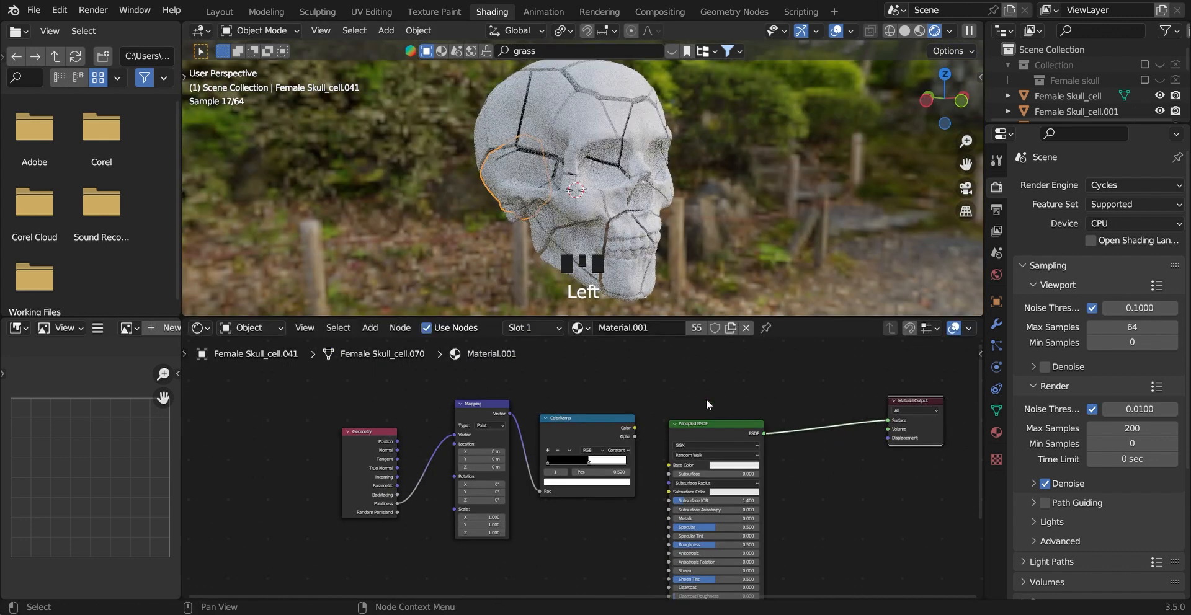
Step: Insert a Mix Shader node between the Principled BSDF and the Material Output
{"action": "key", "text": "shift+a"}
{"action": "type", "text": "mix"}
{"action": "key", "text": "Down"}
{"action": "key", "text": "Return"}
{"action": "left_click", "coordinate": [825, 416]}
Step: Duplicate the Principled BSDF below the original and connect the copy to the Mix Shader's second shader input
{"action": "middle_click_drag", "start_coordinate": [850, 391], "coordinate": [757, 350]}
{"action": "scroll", "coordinate": [757, 348], "scroll_direction": "down", "scroll_amount": 5}
{"action": "middle_click_drag", "start_coordinate": [752, 395], "coordinate": [749, 360]}
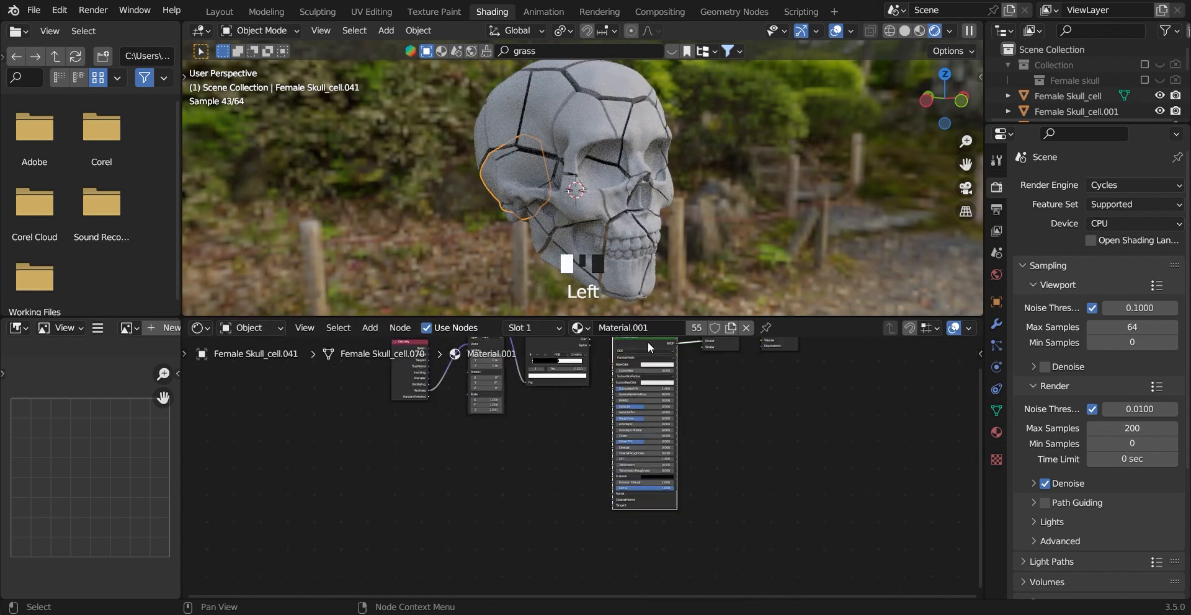
{"action": "key", "text": "shift+d"}
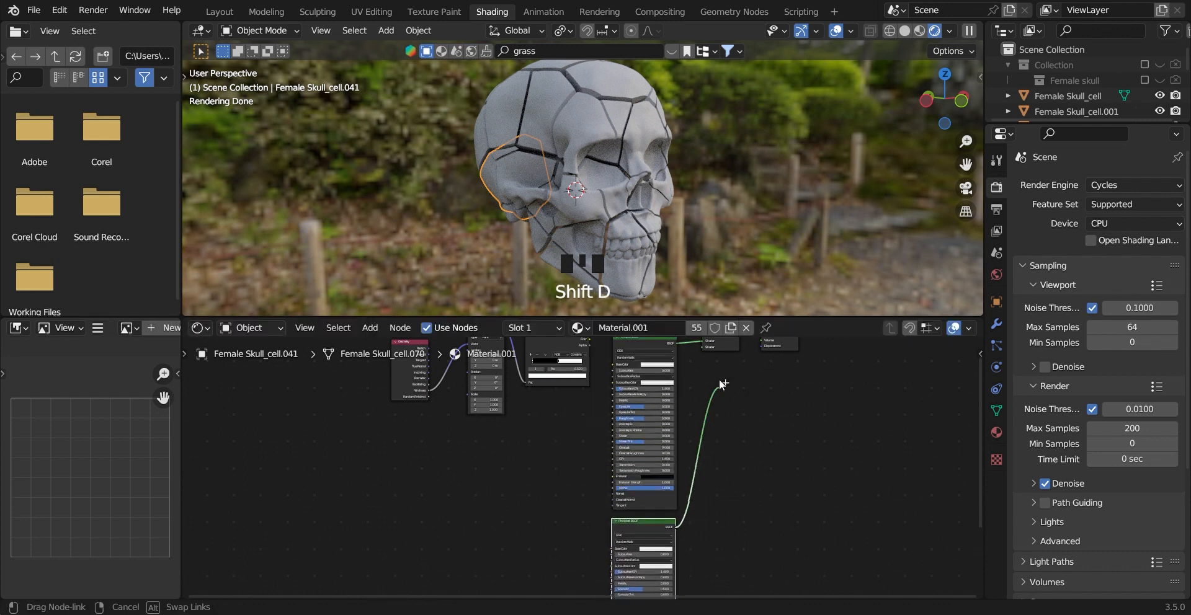
{"action": "left_click_drag", "start_coordinate": [721, 409], "coordinate": [701, 400]}
Step: Set the duplicated Principled BSDF's base color to a golden orange with hue 0.081 and saturation 0.936
{"action": "middle_click_drag", "start_coordinate": [708, 454], "coordinate": [700, 373]}
{"action": "middle_click_drag", "start_coordinate": [698, 521], "coordinate": [695, 435]}
{"action": "scroll", "coordinate": [695, 430], "scroll_direction": "up", "scroll_amount": 9}
{"action": "middle_click_drag", "start_coordinate": [732, 380], "coordinate": [641, 433]}
{"action": "scroll", "coordinate": [639, 433], "scroll_direction": "up", "scroll_amount": 3}
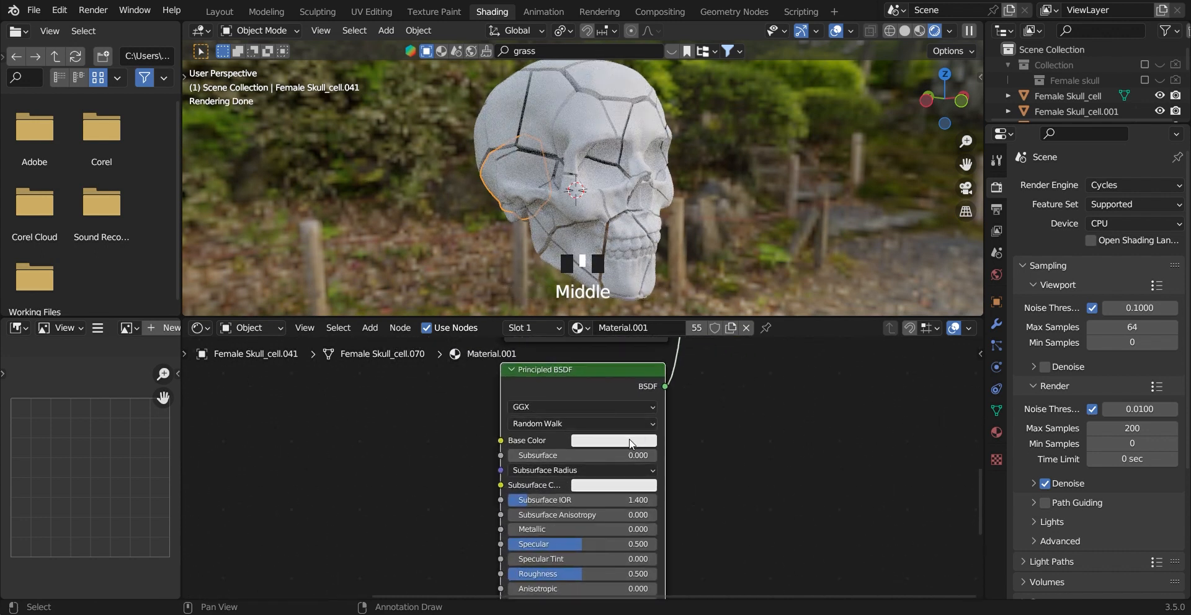
{"action": "left_click", "coordinate": [631, 441]}
{"action": "left_click_drag", "start_coordinate": [653, 324], "coordinate": [606, 323]}
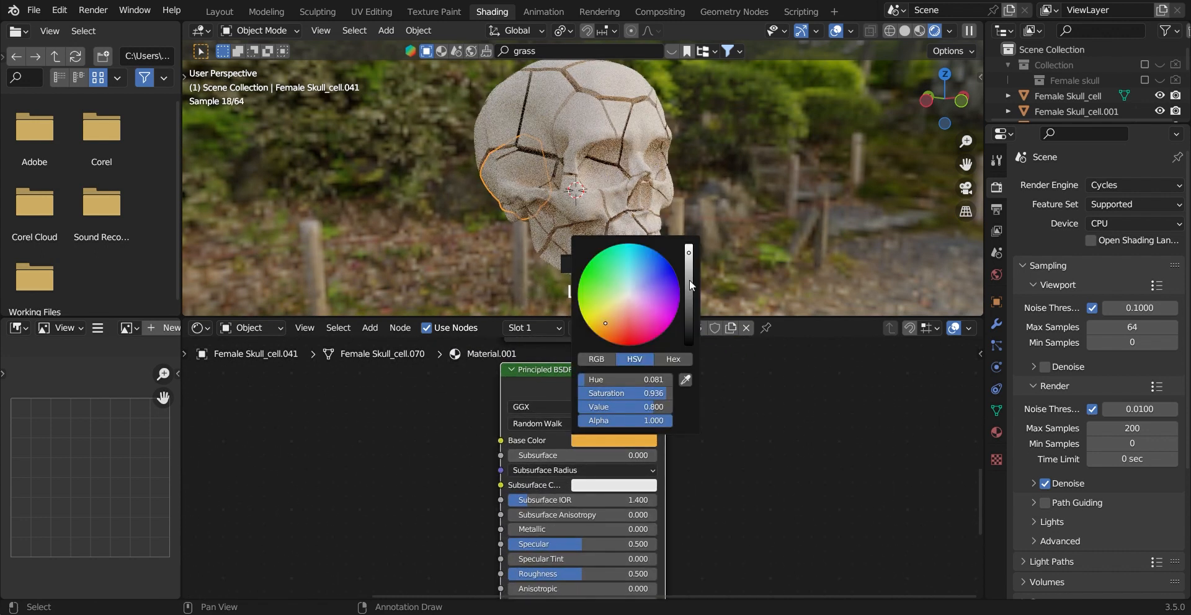
Step: Lower the roughness and raise the metallic value of the golden Principled BSDF
{"action": "middle_click_drag", "start_coordinate": [653, 538], "coordinate": [657, 449]}
{"action": "scroll", "coordinate": [657, 449], "scroll_direction": "down", "scroll_amount": 1}
{"action": "left_click_drag", "start_coordinate": [624, 481], "coordinate": [597, 485]}
{"action": "scroll", "coordinate": [630, 468], "scroll_direction": "up", "scroll_amount": 4}
{"action": "left_click_drag", "start_coordinate": [561, 429], "coordinate": [611, 431]}
Step: Connect the ColorRamp's color output to the Mix Shader's factor input
{"action": "scroll", "coordinate": [664, 419], "scroll_direction": "down", "scroll_amount": 4}
{"action": "scroll", "coordinate": [664, 425], "scroll_direction": "down", "scroll_amount": 4}
{"action": "middle_click_drag", "start_coordinate": [664, 424], "coordinate": [554, 444]}
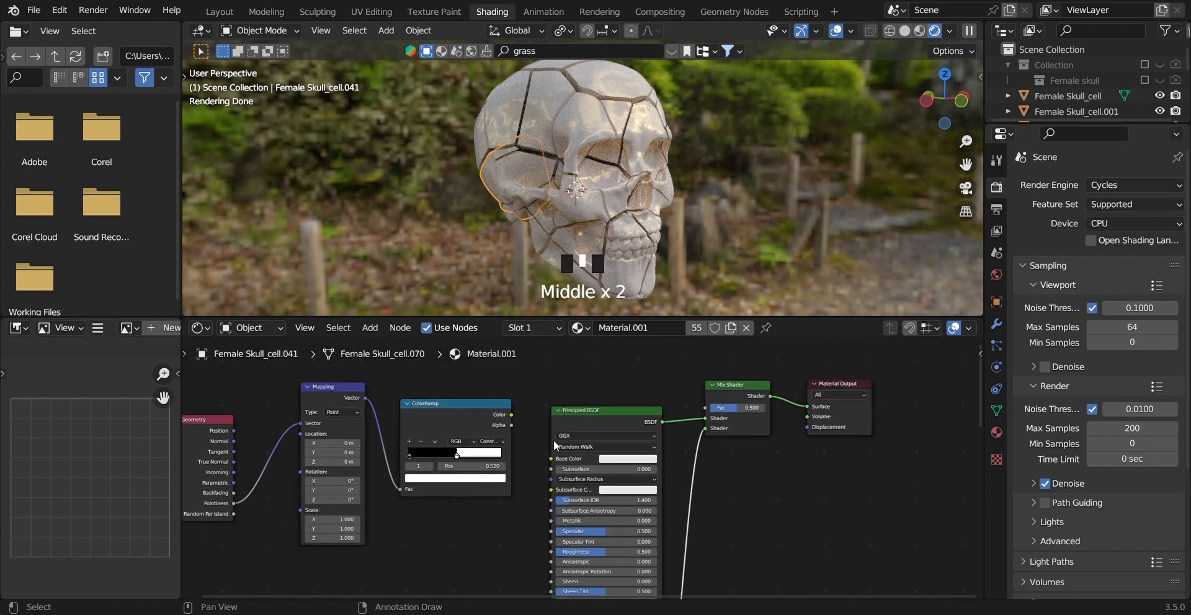
{"action": "scroll", "coordinate": [546, 435], "scroll_direction": "up", "scroll_amount": 1}
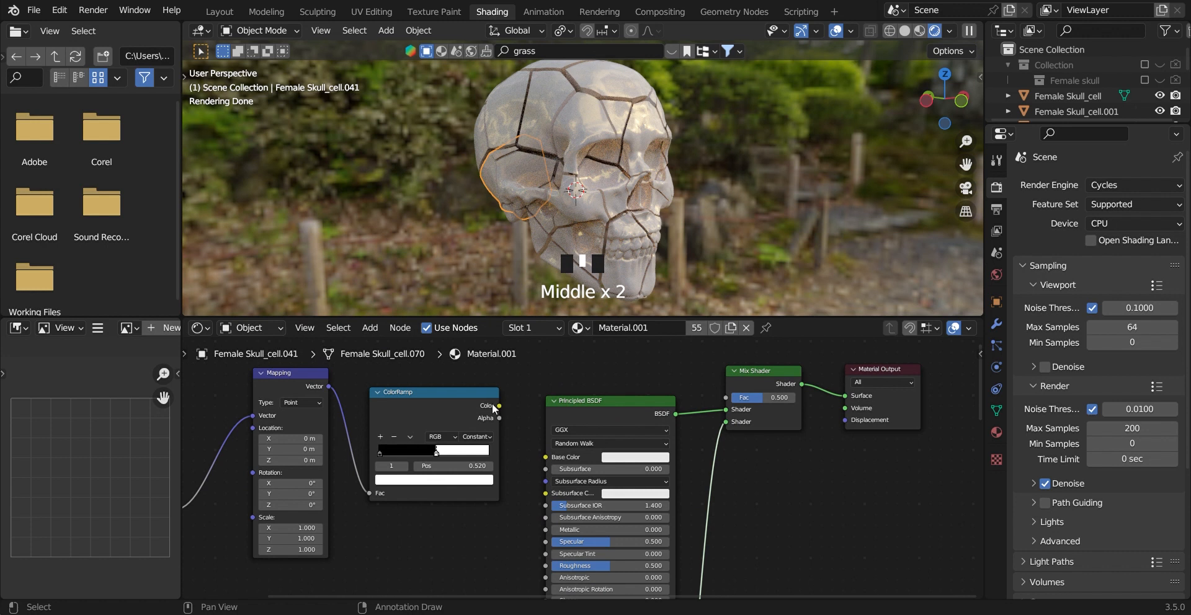
{"action": "left_click_drag", "start_coordinate": [727, 402], "coordinate": [727, 399]}
{"action": "scroll", "coordinate": [571, 406], "scroll_direction": "up", "scroll_amount": 5}
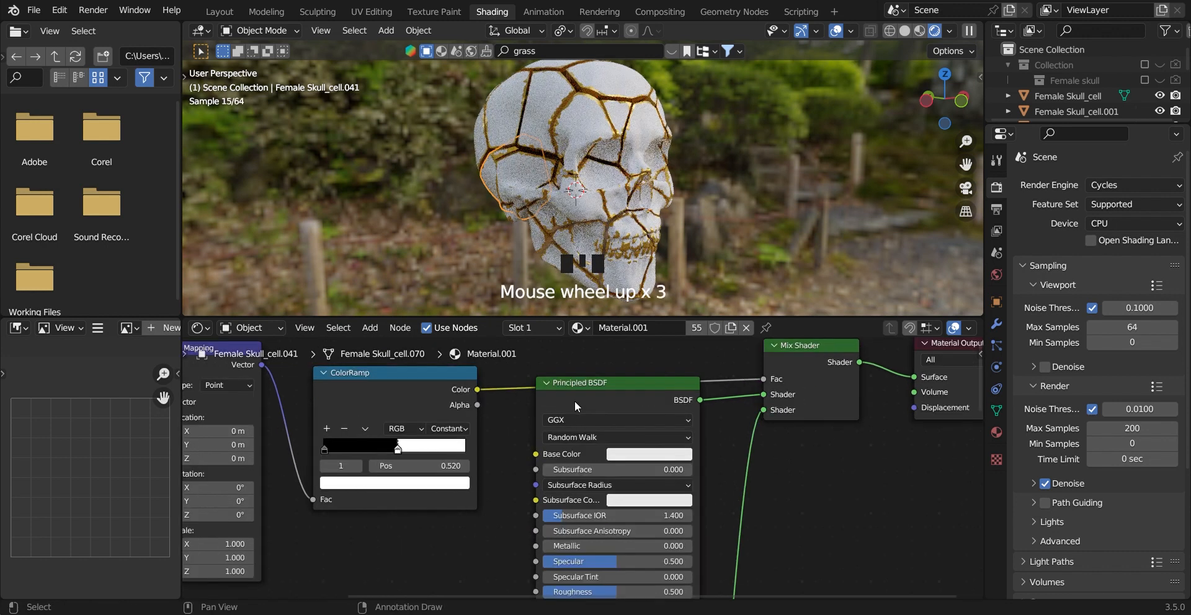
Step: Move the white stop of the crack mask's ColorRamp to position 0.524
{"action": "middle_click_drag", "start_coordinate": [590, 432], "coordinate": [549, 400]}
{"action": "scroll", "coordinate": [548, 400], "scroll_direction": "down", "scroll_amount": 3}
{"action": "scroll", "coordinate": [592, 249], "scroll_direction": "down", "scroll_amount": 2}
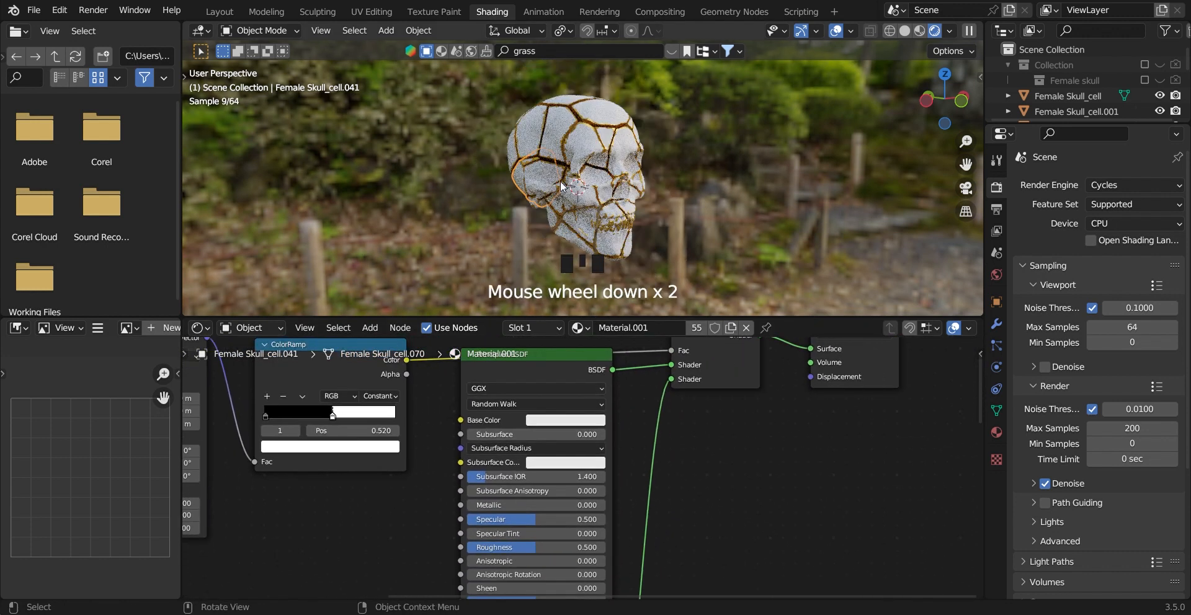
{"action": "middle_click_drag", "start_coordinate": [592, 248], "coordinate": [608, 217]}
{"action": "scroll", "coordinate": [612, 216], "scroll_direction": "up", "scroll_amount": 4}
{"action": "scroll", "coordinate": [613, 216], "scroll_direction": "down", "scroll_amount": 3}
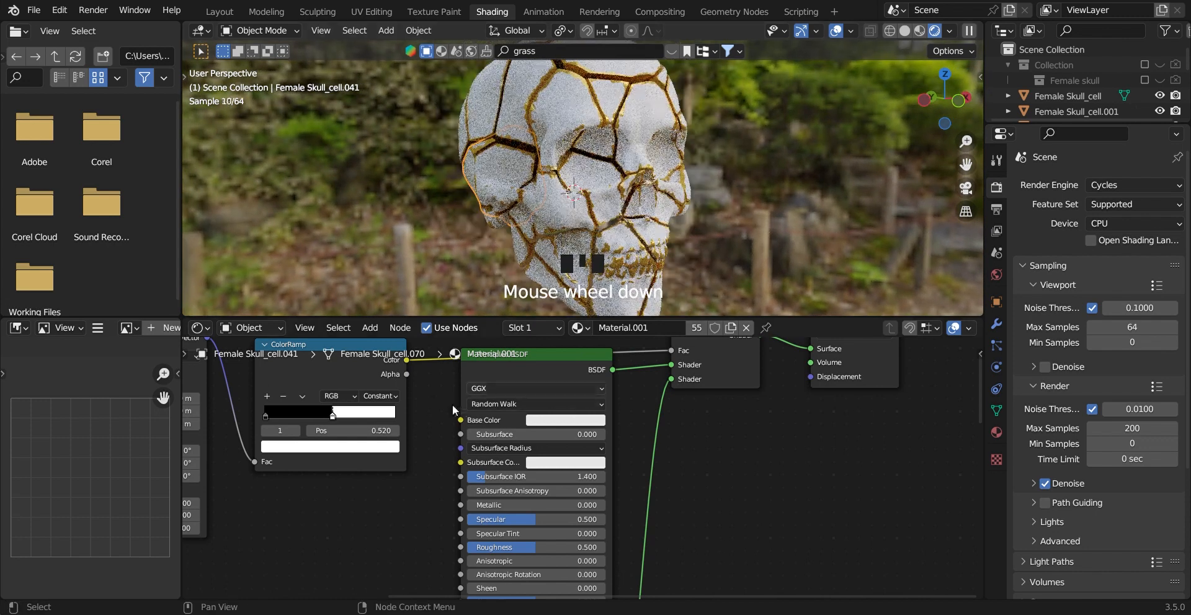
{"action": "scroll", "coordinate": [601, 429], "scroll_direction": "up", "scroll_amount": 4}
{"action": "middle_click_drag", "start_coordinate": [601, 429], "coordinate": [649, 409]}
{"action": "scroll", "coordinate": [649, 409], "scroll_direction": "up", "scroll_amount": 3}
{"action": "left_click_drag", "start_coordinate": [437, 379], "coordinate": [440, 382]}
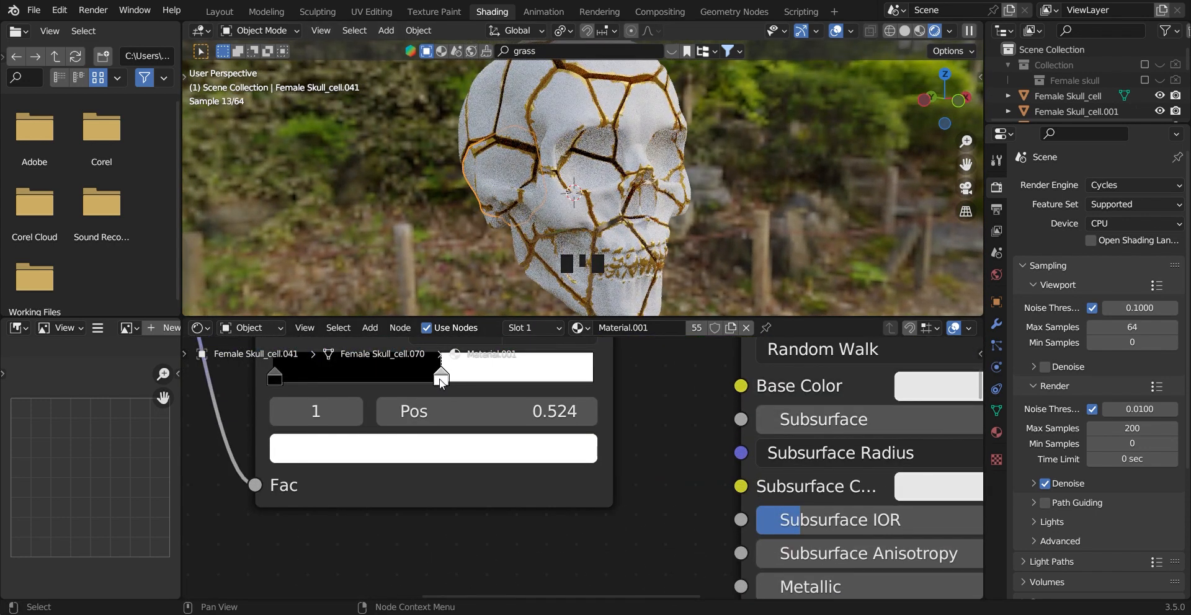
Step: Set the base color of the original Principled BSDF to black
{"action": "scroll", "coordinate": [586, 452], "scroll_direction": "down", "scroll_amount": 14}
{"action": "middle_click_drag", "start_coordinate": [614, 439], "coordinate": [691, 387]}
{"action": "scroll", "coordinate": [590, 429], "scroll_direction": "up", "scroll_amount": 4}
{"action": "left_click", "coordinate": [590, 427]}
{"action": "scroll", "coordinate": [589, 427], "scroll_direction": "down", "scroll_amount": 5}
{"action": "scroll", "coordinate": [590, 427], "scroll_direction": "up", "scroll_amount": 6}
{"action": "scroll", "coordinate": [593, 461], "scroll_direction": "down", "scroll_amount": 4}
{"action": "scroll", "coordinate": [594, 458], "scroll_direction": "down", "scroll_amount": 4}
{"action": "scroll", "coordinate": [653, 415], "scroll_direction": "up", "scroll_amount": 6}
{"action": "left_click", "coordinate": [691, 386]}
{"action": "scroll", "coordinate": [690, 397], "scroll_direction": "down", "scroll_amount": 12}
{"action": "left_click", "coordinate": [657, 413]}
{"action": "scroll", "coordinate": [656, 414], "scroll_direction": "down", "scroll_amount": 4}
{"action": "scroll", "coordinate": [577, 453], "scroll_direction": "down", "scroll_amount": 1}
Step: Select the Geometry, Mapping and ColorRamp nodes together and move them higher to free space beside the Principled BSDF
{"action": "middle_click_drag", "start_coordinate": [552, 468], "coordinate": [602, 528]}
{"action": "scroll", "coordinate": [603, 528], "scroll_direction": "up", "scroll_amount": 5}
{"action": "scroll", "coordinate": [603, 528], "scroll_direction": "down", "scroll_amount": 5}
{"action": "left_click_drag", "start_coordinate": [403, 404], "coordinate": [602, 478]}
{"action": "left_click_drag", "start_coordinate": [605, 449], "coordinate": [604, 361]}
{"action": "middle_click_drag", "start_coordinate": [619, 447], "coordinate": [592, 441]}
{"action": "scroll", "coordinate": [697, 396], "scroll_direction": "down", "scroll_amount": 3}
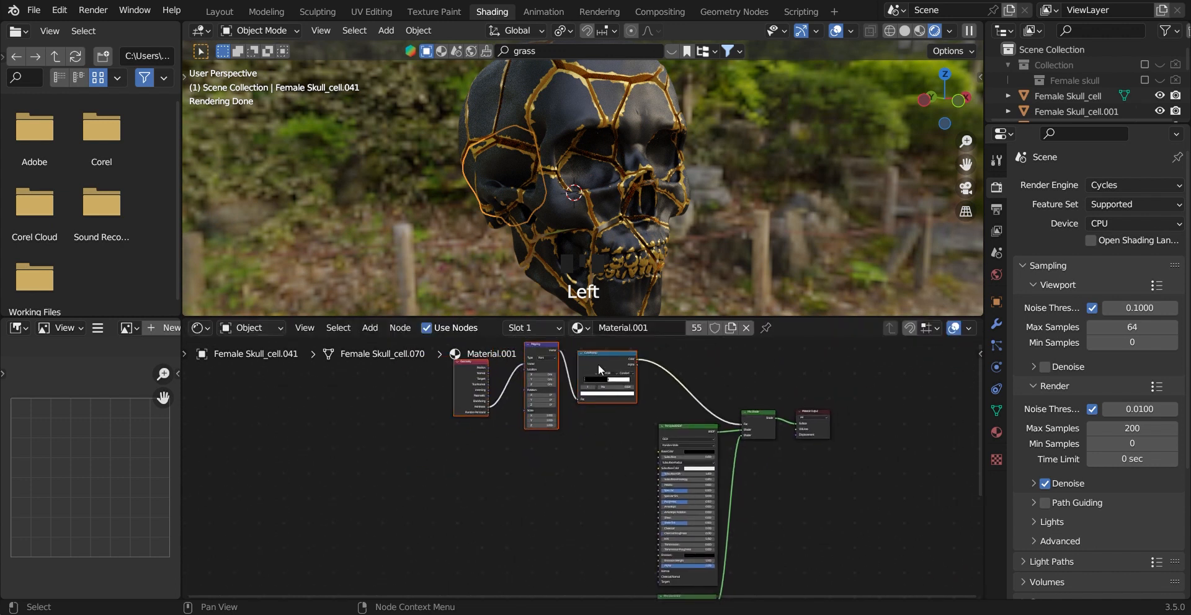
Step: Duplicate the crack mask's ColorRamp and place the copy beside the black Principled BSDF
{"action": "left_click", "coordinate": [598, 364]}
{"action": "key", "text": "shift+d"}
{"action": "left_click_drag", "start_coordinate": [573, 379], "coordinate": [573, 379]}
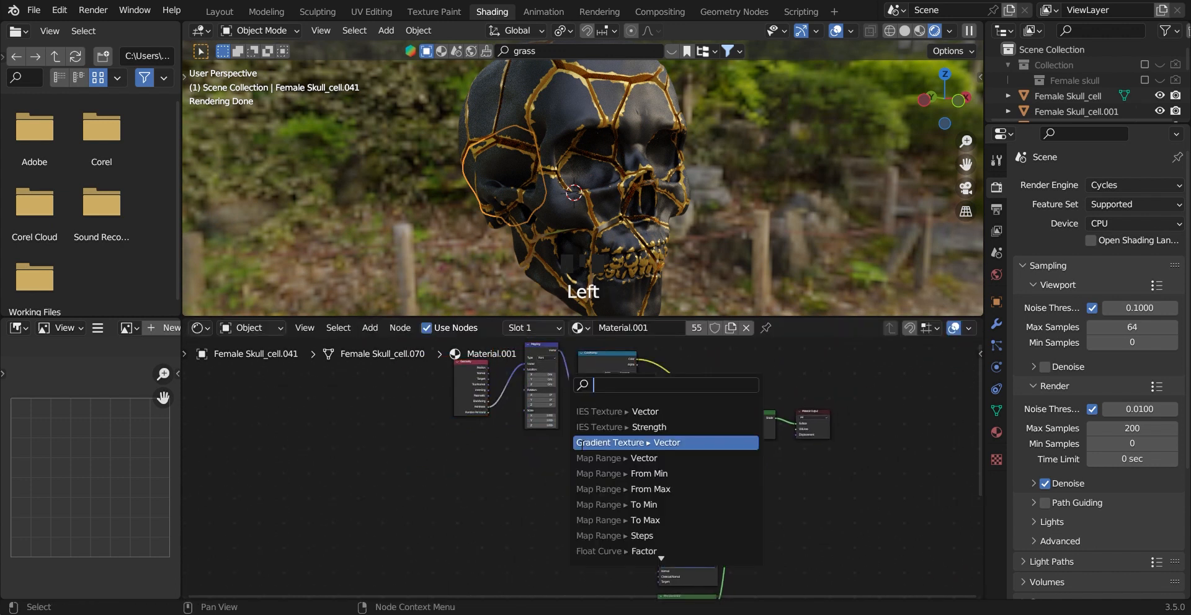
Step: Add a Noise Texture whose Fac output feeds the duplicated ColorRamp's Fac input
{"action": "scroll", "coordinate": [583, 462], "scroll_direction": "up", "scroll_amount": 5}
{"action": "middle_click_drag", "start_coordinate": [587, 449], "coordinate": [660, 418]}
{"action": "scroll", "coordinate": [630, 470], "scroll_direction": "up", "scroll_amount": 7}
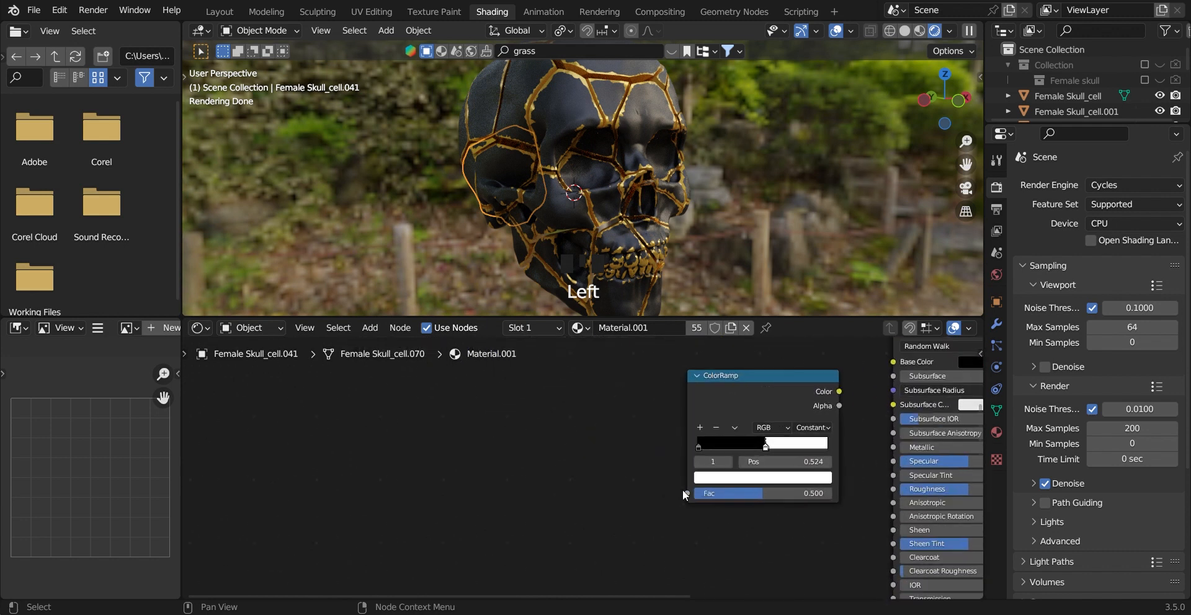
{"action": "left_click_drag", "start_coordinate": [580, 475], "coordinate": [582, 475]}
{"action": "type", "text": "nois"}
{"action": "key", "text": "Return"}
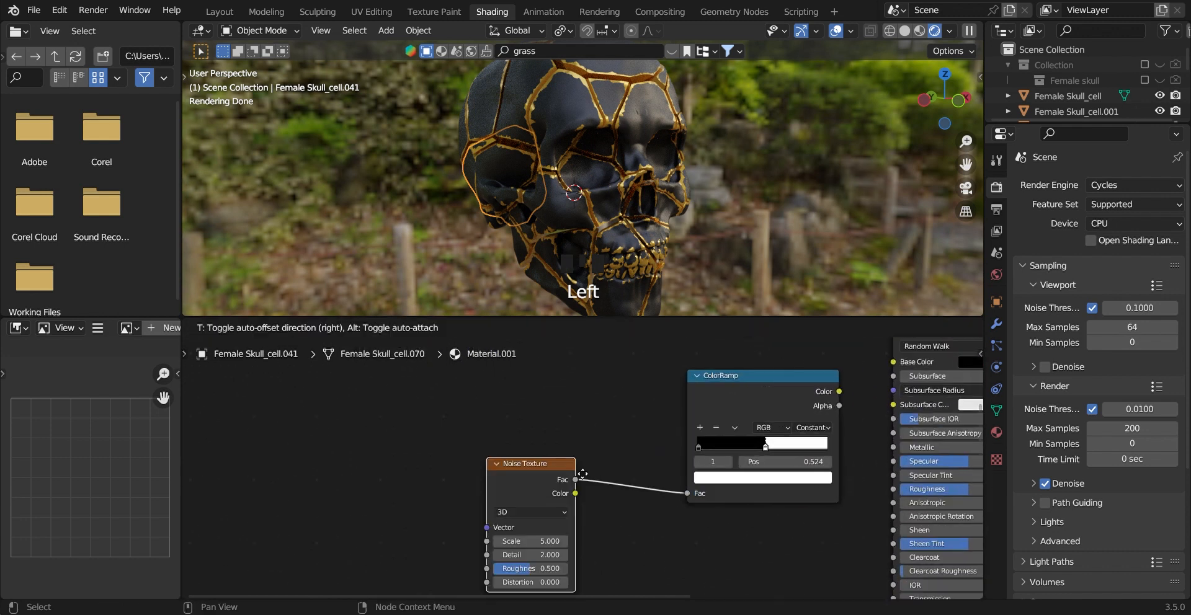
{"action": "left_click", "coordinate": [532, 432]}
Step: Preview the Noise Texture and its ColorRamp on the skull, and move the ramp's white stop to position 0.633
{"action": "left_click", "coordinate": [532, 432], "text": "ctrl+shift"}
{"action": "scroll", "coordinate": [587, 415], "scroll_direction": "up", "scroll_amount": 4}
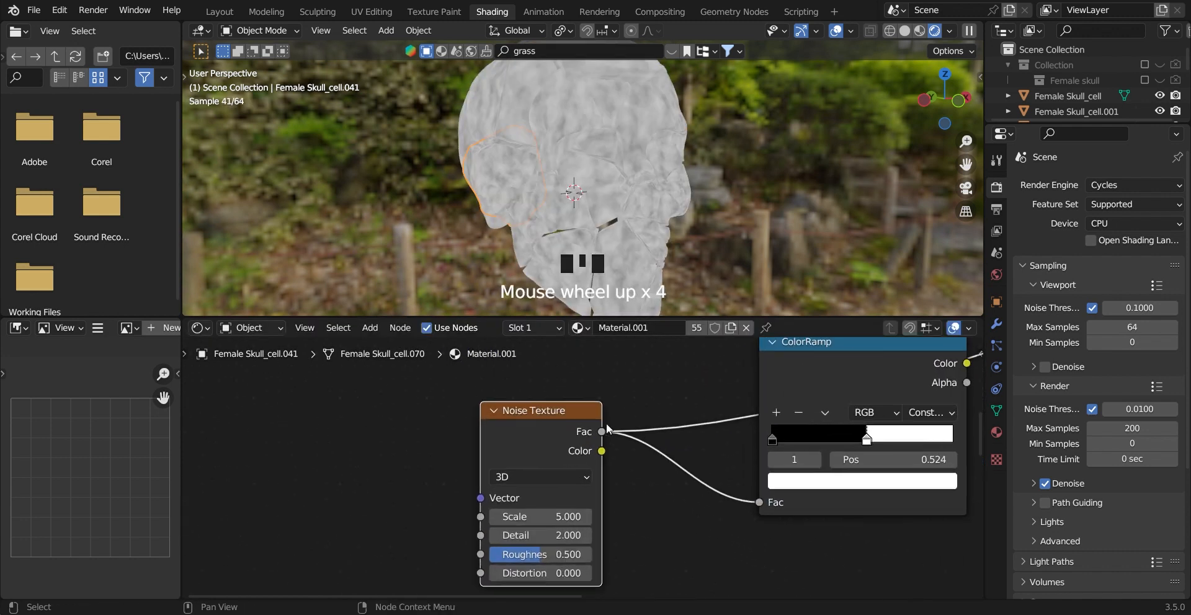
{"action": "scroll", "coordinate": [678, 390], "scroll_direction": "down", "scroll_amount": 4}
{"action": "left_click", "coordinate": [678, 389], "text": "ctrl+shift"}
{"action": "middle_click_drag", "start_coordinate": [747, 417], "coordinate": [636, 429]}
{"action": "scroll", "coordinate": [645, 435], "scroll_direction": "up", "scroll_amount": 2}
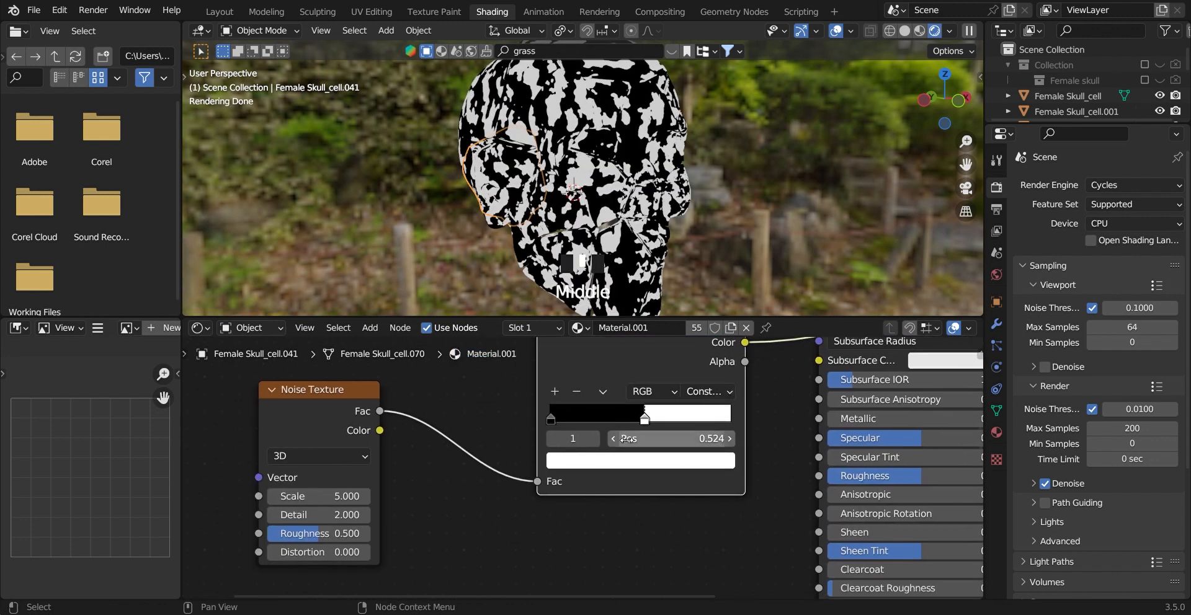
{"action": "left_click_drag", "start_coordinate": [646, 420], "coordinate": [672, 423]}
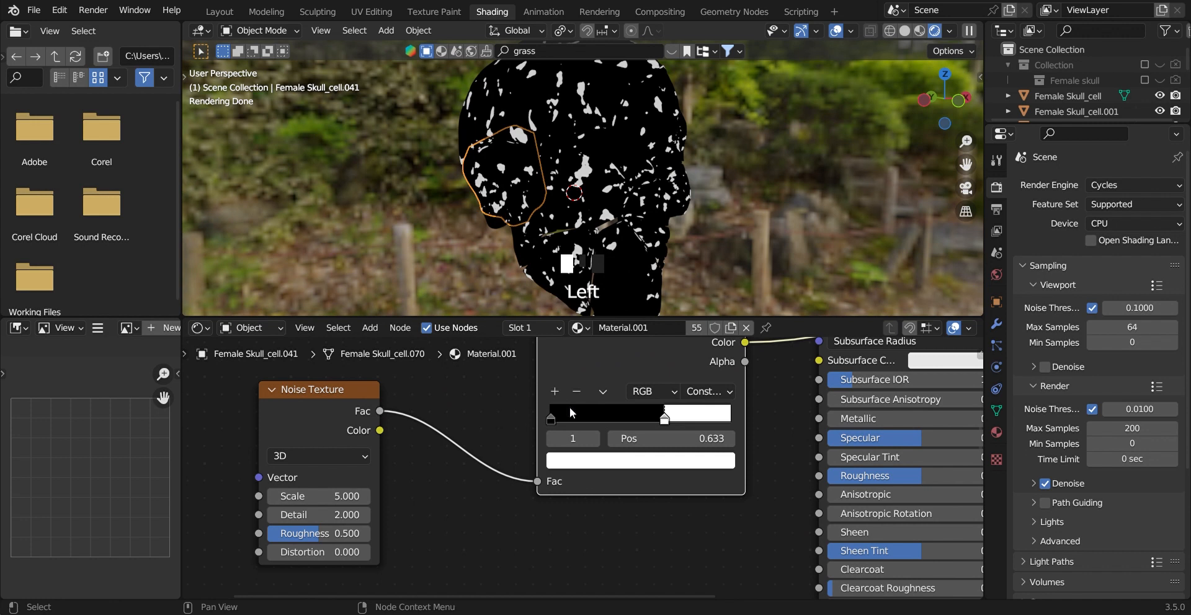
Step: Sample the golden Principled BSDF's base color into the white stop of the noise ColorRamp
{"action": "scroll", "coordinate": [723, 381], "scroll_direction": "down", "scroll_amount": 4}
{"action": "middle_click_drag", "start_coordinate": [714, 414], "coordinate": [721, 401]}
{"action": "left_click_drag", "start_coordinate": [708, 552], "coordinate": [818, 393]}
{"action": "scroll", "coordinate": [738, 432], "scroll_direction": "up", "scroll_amount": 4}
{"action": "middle_click_drag", "start_coordinate": [738, 432], "coordinate": [649, 468]}
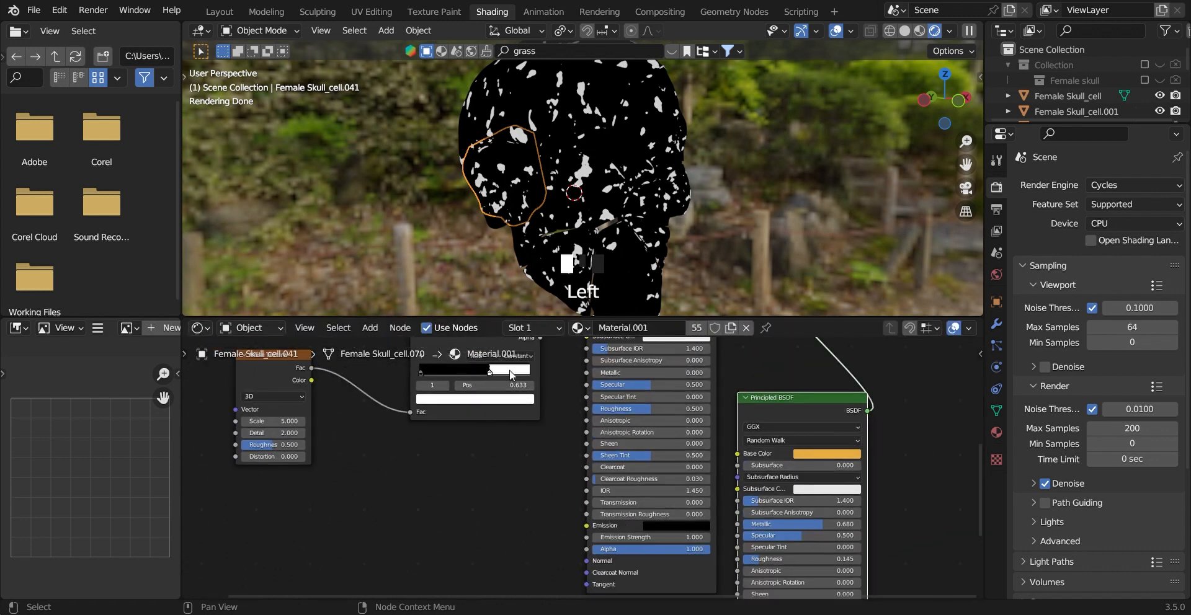
{"action": "left_click", "coordinate": [515, 400]}
{"action": "left_click", "coordinate": [505, 351]}
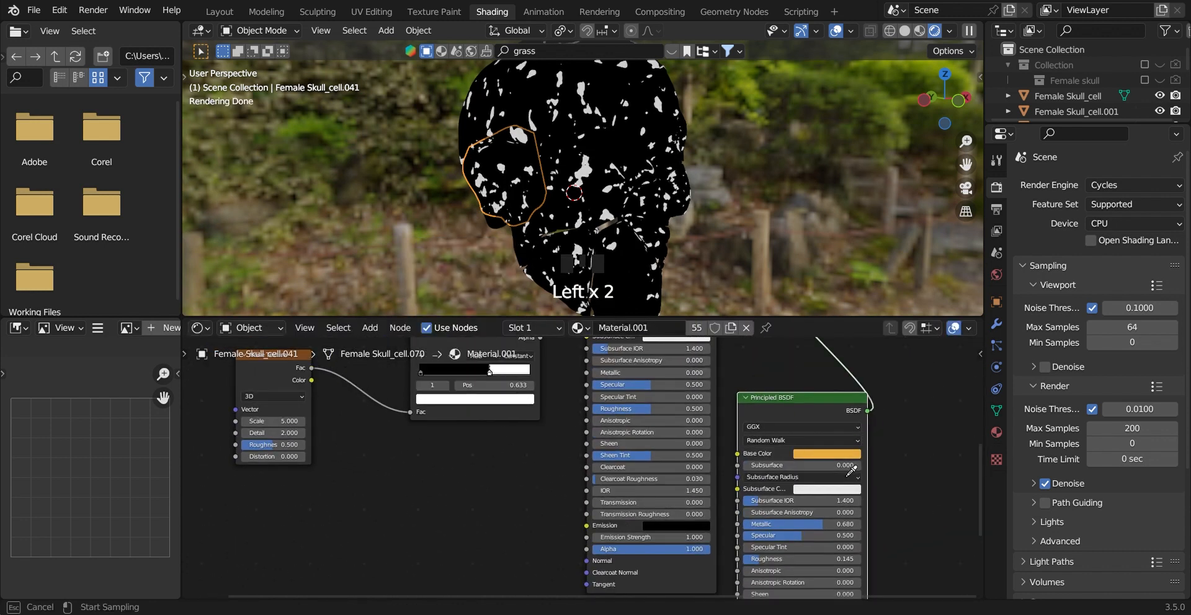
{"action": "left_click", "coordinate": [834, 457]}
Step: Set the Noise Texture's detail to 10
{"action": "scroll", "coordinate": [547, 389], "scroll_direction": "up", "scroll_amount": 5}
{"action": "middle_click_drag", "start_coordinate": [547, 390], "coordinate": [787, 496]}
{"action": "scroll", "coordinate": [640, 446], "scroll_direction": "down", "scroll_amount": 3}
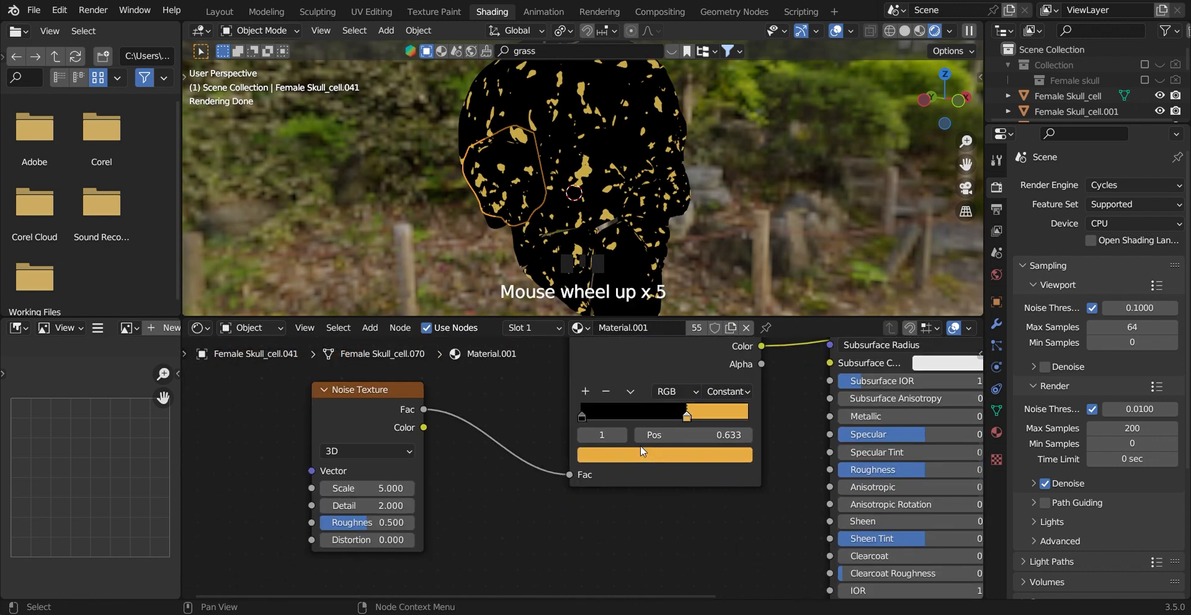
{"action": "middle_click_drag", "start_coordinate": [732, 409], "coordinate": [647, 437]}
{"action": "middle_click_drag", "start_coordinate": [549, 432], "coordinate": [687, 406]}
{"action": "scroll", "coordinate": [457, 504], "scroll_direction": "up", "scroll_amount": 5}
{"action": "left_click", "coordinate": [469, 493]}
{"action": "type", "text": "10"}
{"action": "key", "text": "Return"}
Step: Try a Noise Texture scale of 2, and set it back to 5
{"action": "scroll", "coordinate": [444, 479], "scroll_direction": "up", "scroll_amount": 4}
{"action": "left_click", "coordinate": [439, 477]}
{"action": "type", "text": "2"}
{"action": "key", "text": "Return"}
{"action": "left_click", "coordinate": [439, 478]}
{"action": "type", "text": "5"}
{"action": "key", "text": "Return"}
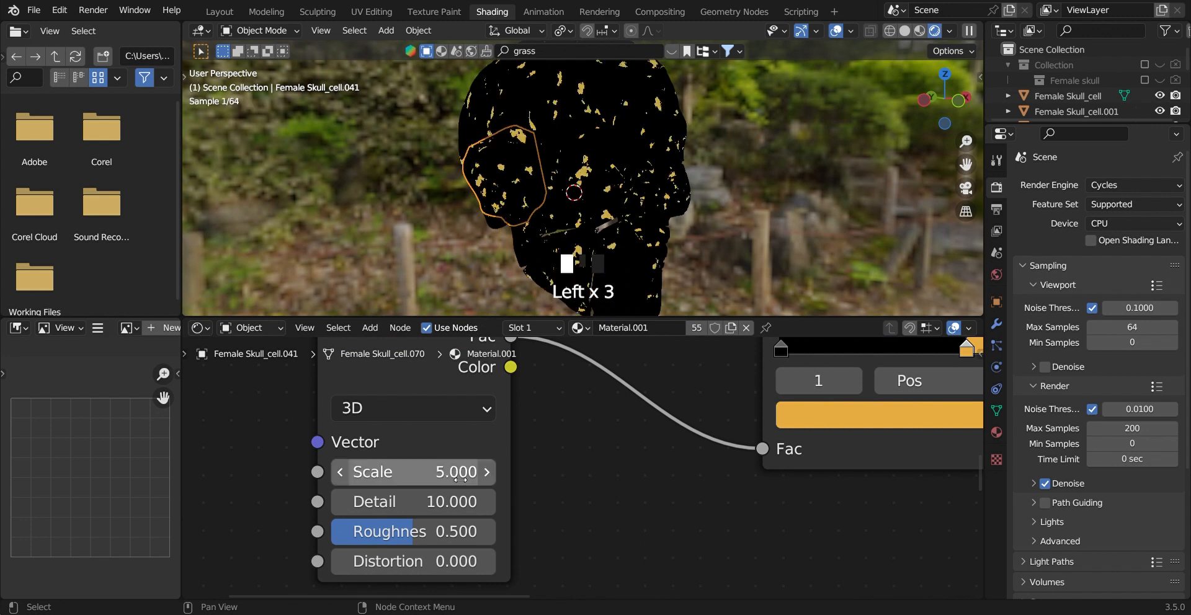
Step: Raise the Noise Texture's roughness to 0.733 and lower its scale to 2.8
{"action": "middle_click_drag", "start_coordinate": [450, 529], "coordinate": [423, 498]}
{"action": "left_click_drag", "start_coordinate": [398, 500], "coordinate": [424, 500]}
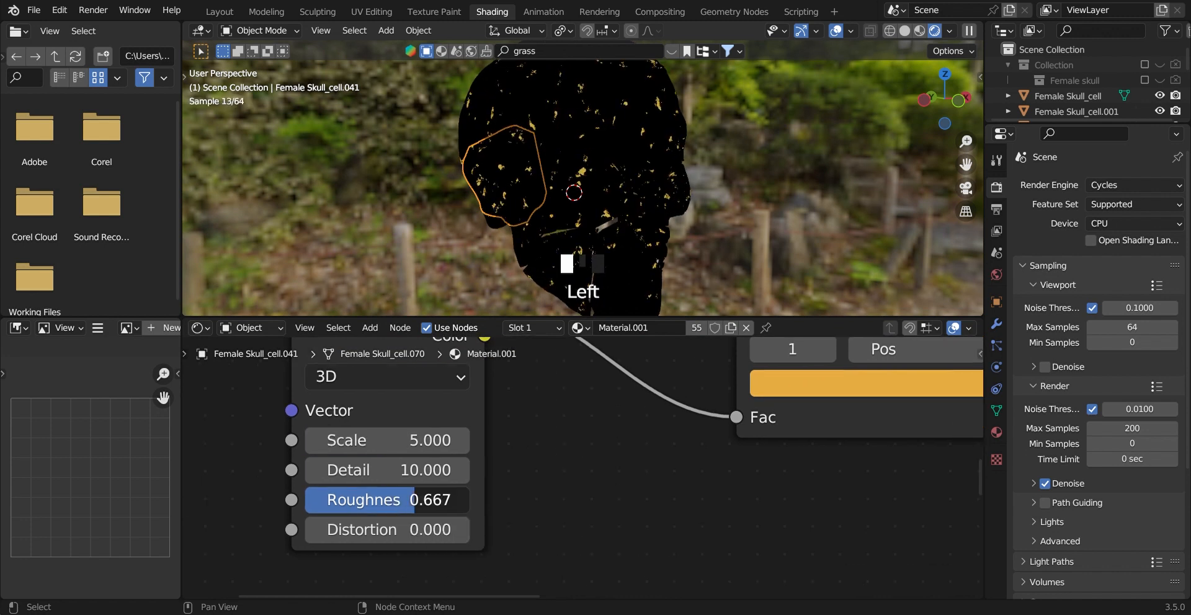
{"action": "left_click_drag", "start_coordinate": [435, 440], "coordinate": [407, 440]}
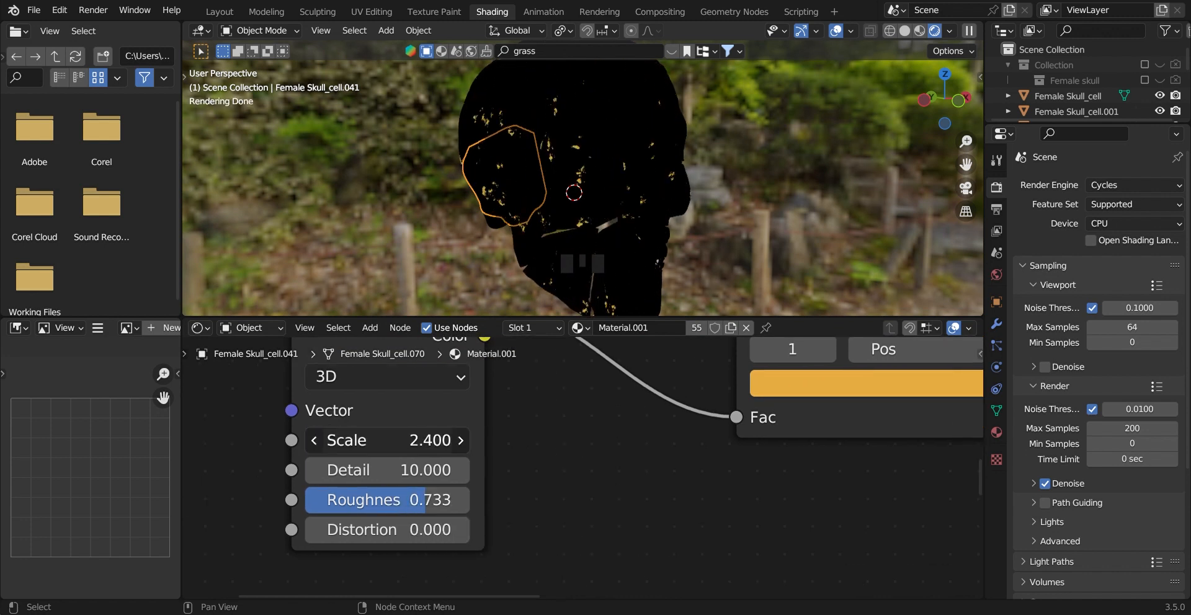
Step: Connect the noise ColorRamp's color to the black Principled BSDF's Roughness, and move the golden stop to position 0.578
{"action": "scroll", "coordinate": [746, 410], "scroll_direction": "down", "scroll_amount": 3}
{"action": "left_click_drag", "start_coordinate": [746, 410], "coordinate": [739, 413]}
{"action": "middle_click_drag", "start_coordinate": [739, 415], "coordinate": [680, 440]}
{"action": "left_click_drag", "start_coordinate": [680, 441], "coordinate": [677, 440]}
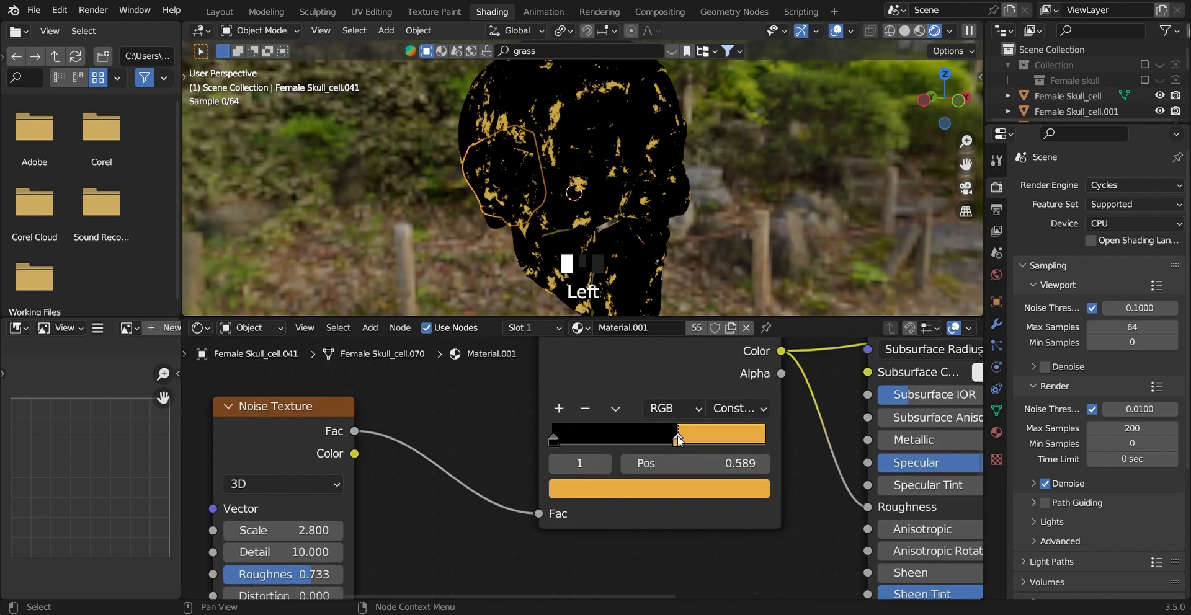
Step: Set the Noise Texture's scale to 3 and its detail to 16
{"action": "middle_click_drag", "start_coordinate": [432, 504], "coordinate": [590, 455]}
{"action": "scroll", "coordinate": [590, 455], "scroll_direction": "up", "scroll_amount": 4}
{"action": "left_click_drag", "start_coordinate": [425, 485], "coordinate": [436, 486]}
{"action": "middle_click_drag", "start_coordinate": [444, 545], "coordinate": [425, 495]}
{"action": "left_click", "coordinate": [414, 470]}
{"action": "type", "text": "1"}
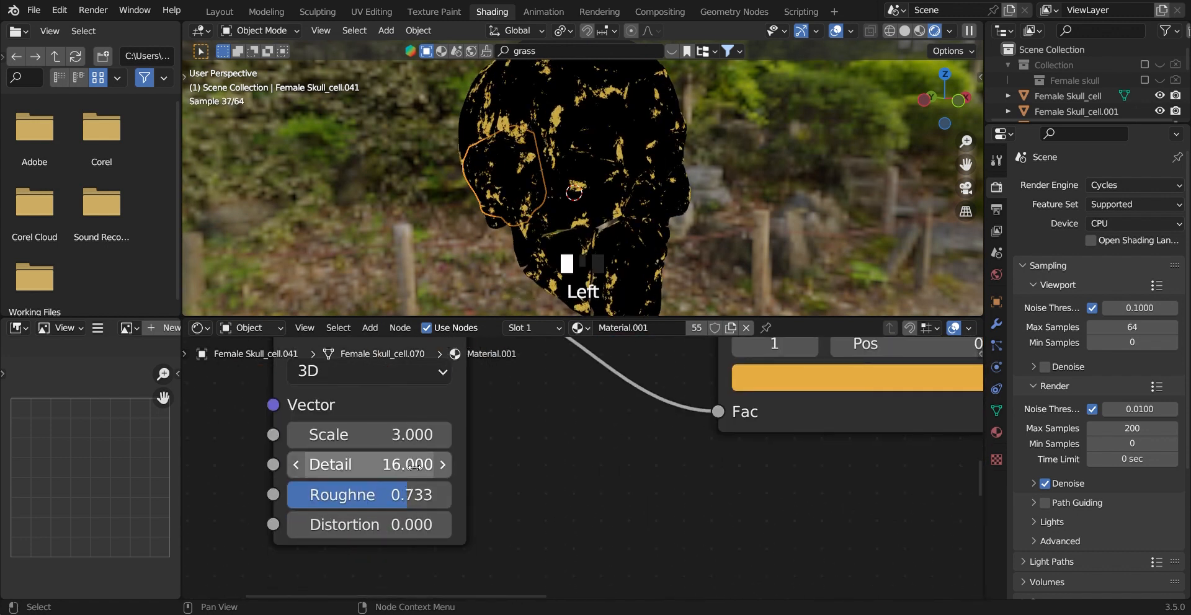
Step: Route the Mix Shader back to the Material Output and inspect the skull's surface up close
{"action": "scroll", "coordinate": [533, 464], "scroll_direction": "down", "scroll_amount": 5}
{"action": "scroll", "coordinate": [504, 437], "scroll_direction": "up", "scroll_amount": 2}
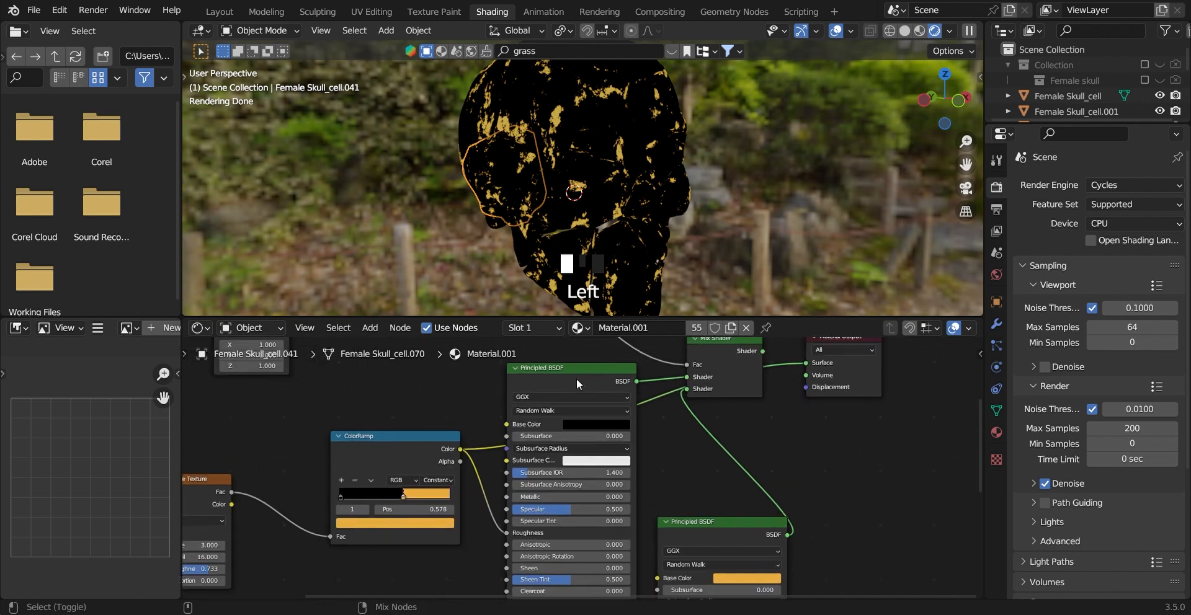
{"action": "left_click", "coordinate": [576, 378], "text": "ctrl+shift"}
{"action": "middle_click_drag", "start_coordinate": [537, 402], "coordinate": [608, 403]}
{"action": "scroll", "coordinate": [559, 397], "scroll_direction": "down", "scroll_amount": 2}
{"action": "middle_click_drag", "start_coordinate": [533, 412], "coordinate": [519, 403]}
{"action": "middle_click_drag", "start_coordinate": [620, 246], "coordinate": [589, 245]}
{"action": "scroll", "coordinate": [658, 230], "scroll_direction": "up", "scroll_amount": 4}
{"action": "scroll", "coordinate": [635, 433], "scroll_direction": "up", "scroll_amount": 2}
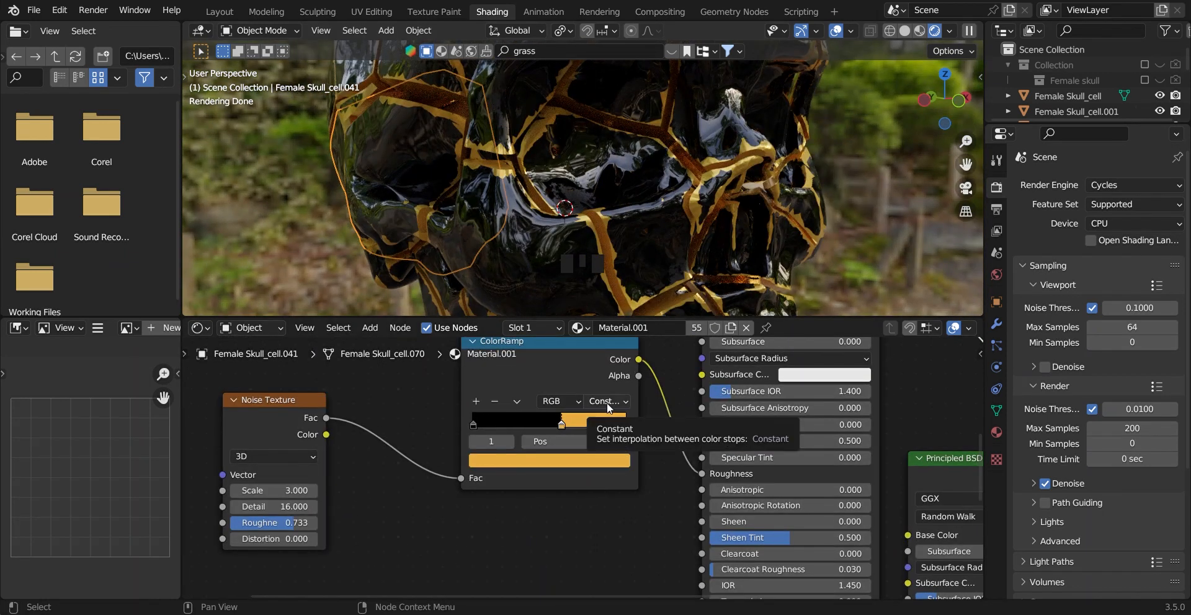
Step: Duplicate the noise ColorRamp, connecting the copy's color to the black Principled BSDF's Base Color and the Noise Texture's Fac to its input
{"action": "scroll", "coordinate": [607, 404], "scroll_direction": "down", "scroll_amount": 5}
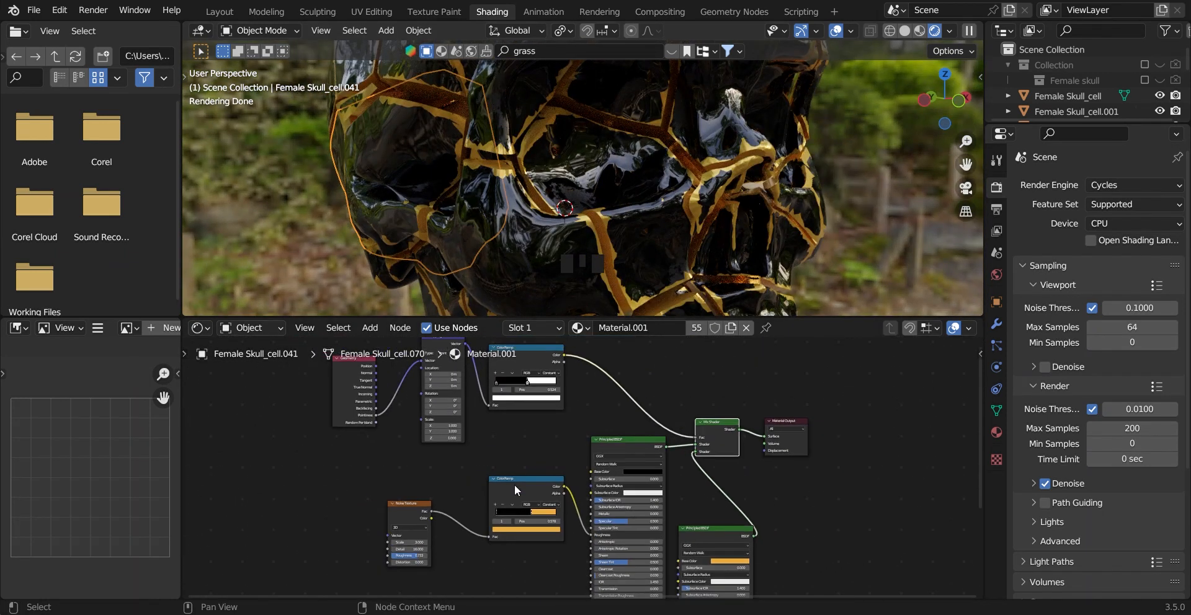
{"action": "left_click", "coordinate": [515, 485]}
{"action": "key", "text": "shift+d"}
{"action": "left_click_drag", "start_coordinate": [537, 492], "coordinate": [534, 533]}
{"action": "left_click_drag", "start_coordinate": [540, 433], "coordinate": [590, 471]}
{"action": "scroll", "coordinate": [575, 465], "scroll_direction": "up", "scroll_amount": 4}
{"action": "middle_click_drag", "start_coordinate": [542, 460], "coordinate": [553, 439]}
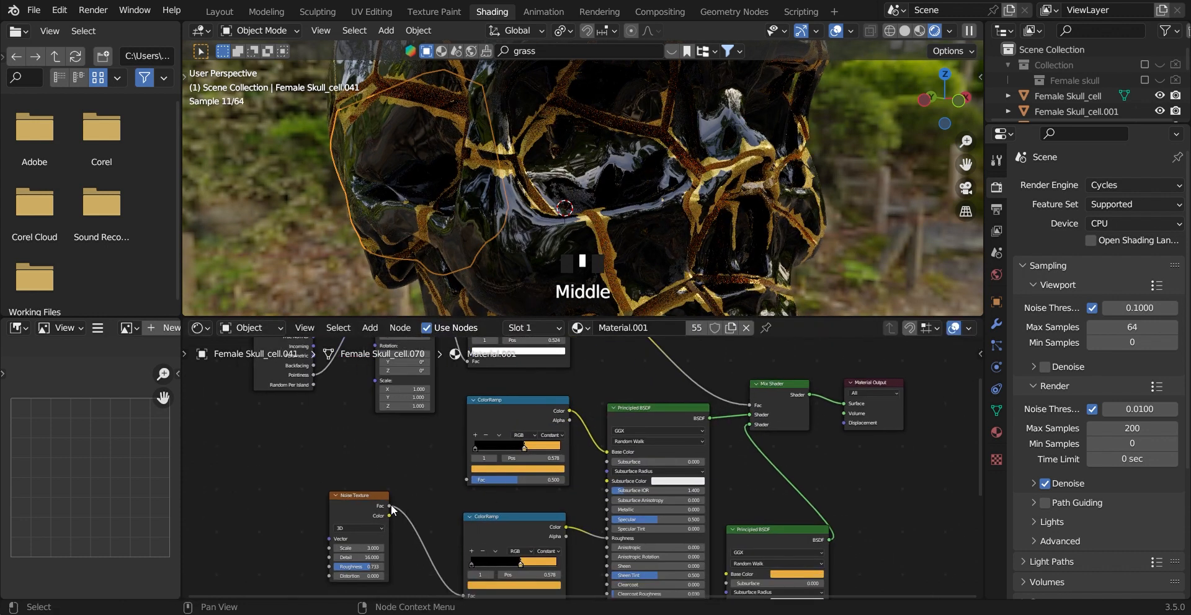
{"action": "middle_click_drag", "start_coordinate": [579, 480], "coordinate": [575, 444]}
{"action": "scroll", "coordinate": [563, 471], "scroll_direction": "up", "scroll_amount": 4}
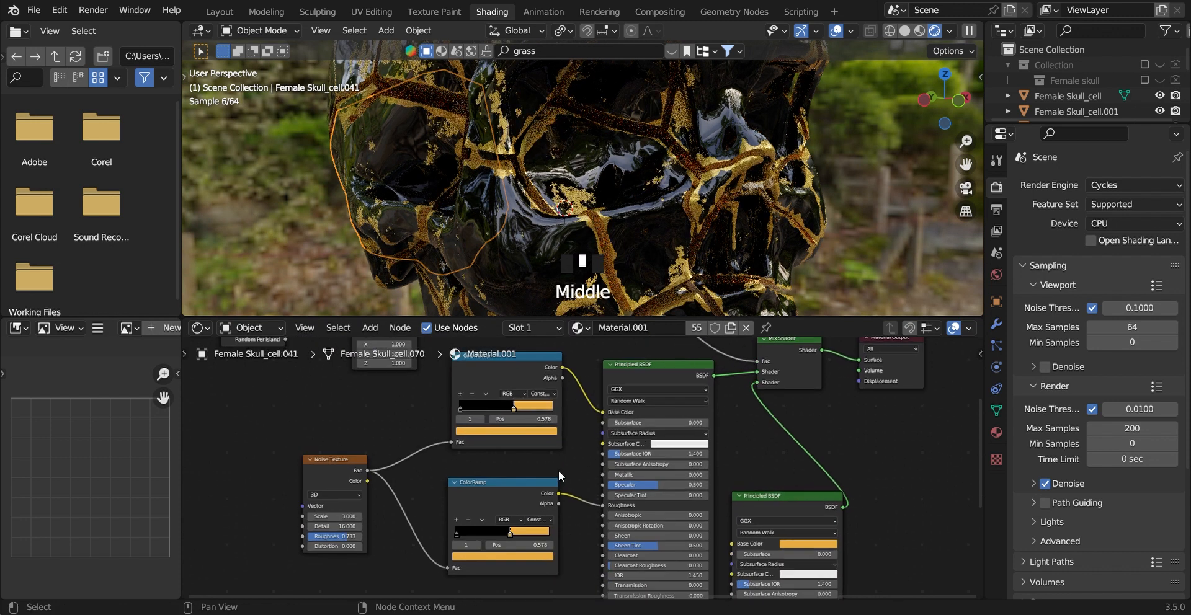
Step: Change the golden stop of the ColorRamp that drives Roughness to white
{"action": "middle_click_drag", "start_coordinate": [580, 494], "coordinate": [584, 462]}
{"action": "left_click", "coordinate": [522, 513]}
{"action": "left_click", "coordinate": [518, 540]}
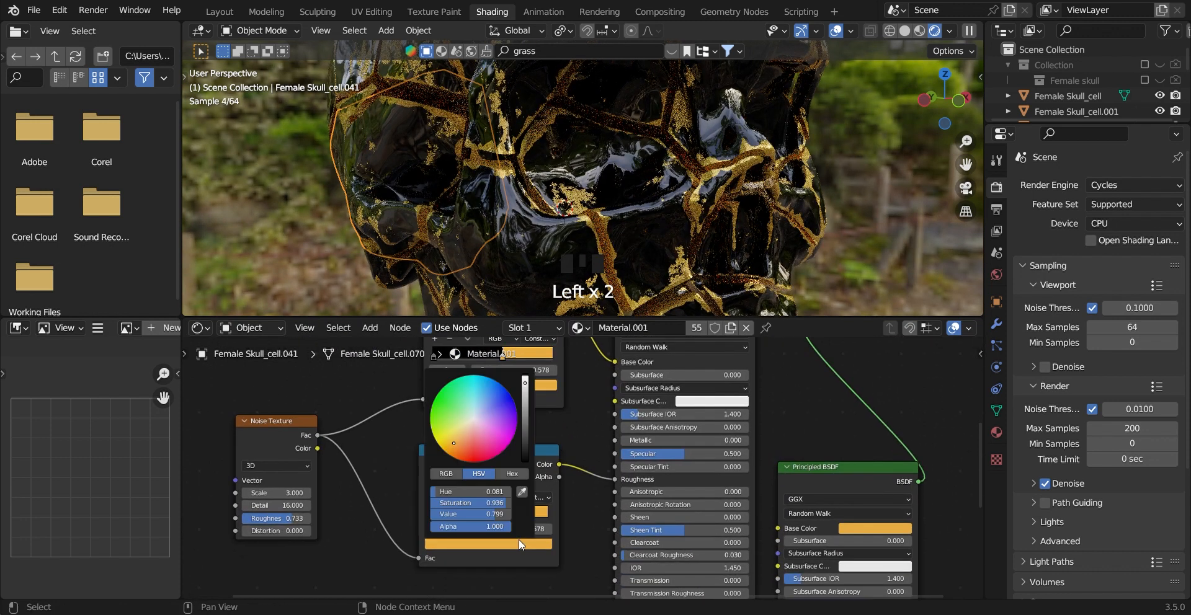
{"action": "left_click", "coordinate": [512, 542]}
{"action": "left_click", "coordinate": [474, 418]}
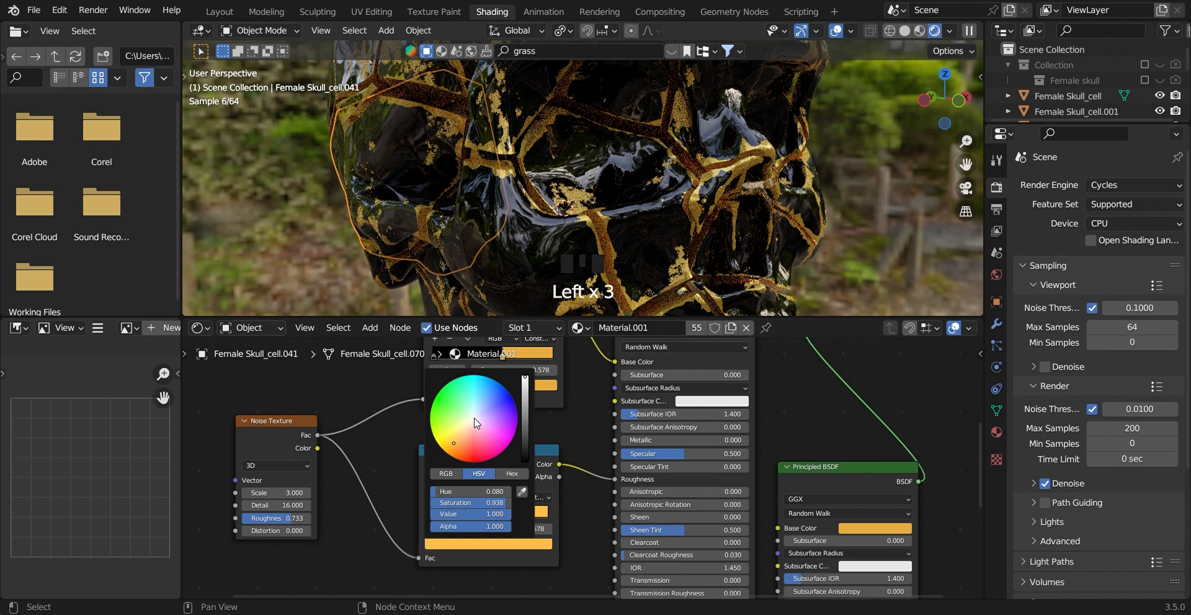
Step: Flip the ColorRamp that drives Roughness
{"action": "middle_click_drag", "start_coordinate": [594, 478], "coordinate": [516, 464]}
{"action": "scroll", "coordinate": [546, 490], "scroll_direction": "up", "scroll_amount": 4}
{"action": "left_click", "coordinate": [440, 477]}
{"action": "left_click", "coordinate": [478, 496]}
{"action": "scroll", "coordinate": [645, 484], "scroll_direction": "down", "scroll_amount": 3}
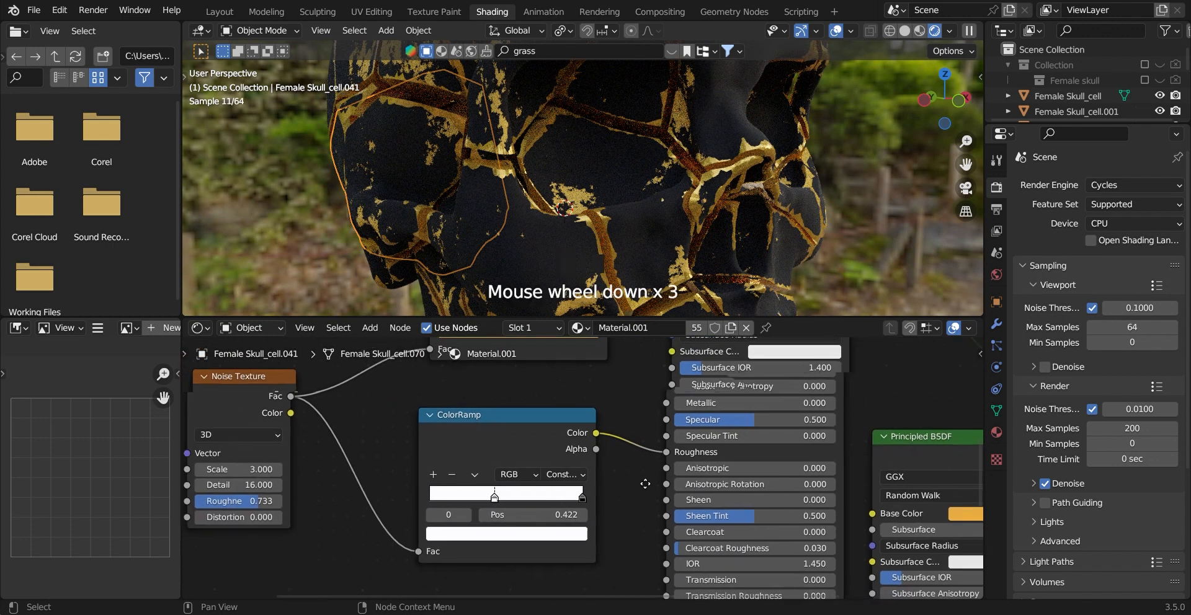
{"action": "middle_click_drag", "start_coordinate": [598, 490], "coordinate": [613, 486]}
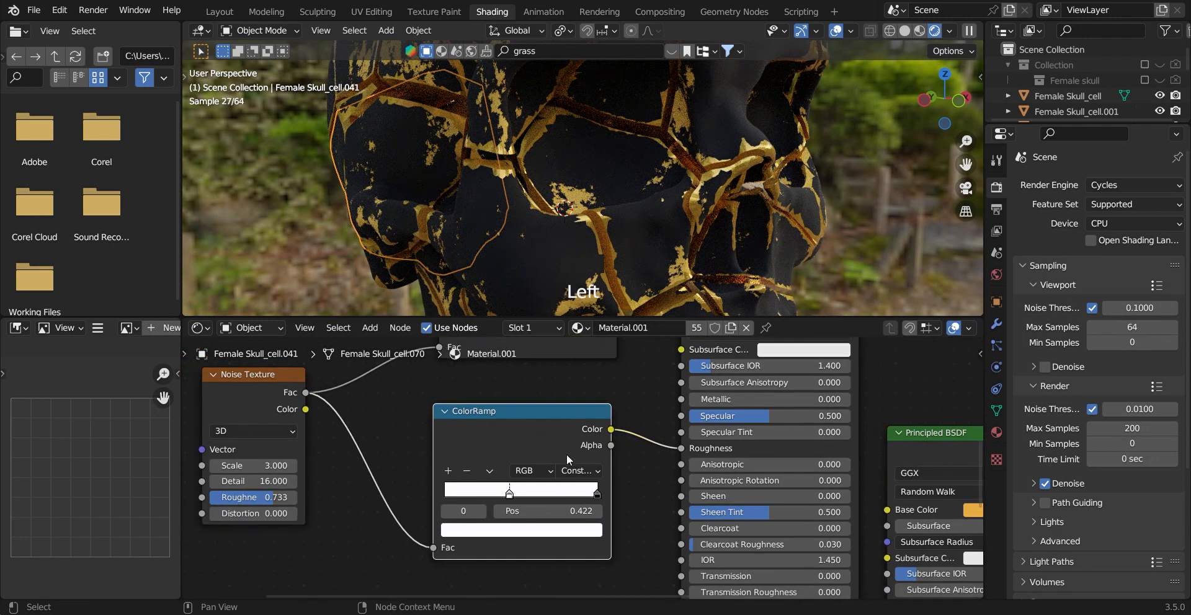
Step: Preview the roughness ColorRamp and the black Principled BSDF on their own on the skull
{"action": "scroll", "coordinate": [567, 459], "scroll_direction": "down", "scroll_amount": 2}
{"action": "left_click", "coordinate": [536, 442], "text": "ctrl+shift"}
{"action": "middle_click_drag", "start_coordinate": [634, 449], "coordinate": [527, 466]}
{"action": "scroll", "coordinate": [704, 425], "scroll_direction": "down", "scroll_amount": 2}
{"action": "scroll", "coordinate": [573, 485], "scroll_direction": "up", "scroll_amount": 3}
{"action": "scroll", "coordinate": [620, 428], "scroll_direction": "down", "scroll_amount": 1}
{"action": "mouse_move", "coordinate": [626, 426]}
{"action": "middle_mouse_down"}
{"action": "mouse_move", "coordinate": [601, 455]}
{"action": "mouse_move", "coordinate": [629, 416]}
{"action": "middle_mouse_up"}
{"action": "left_click", "coordinate": [623, 366], "text": "ctrl+shift"}
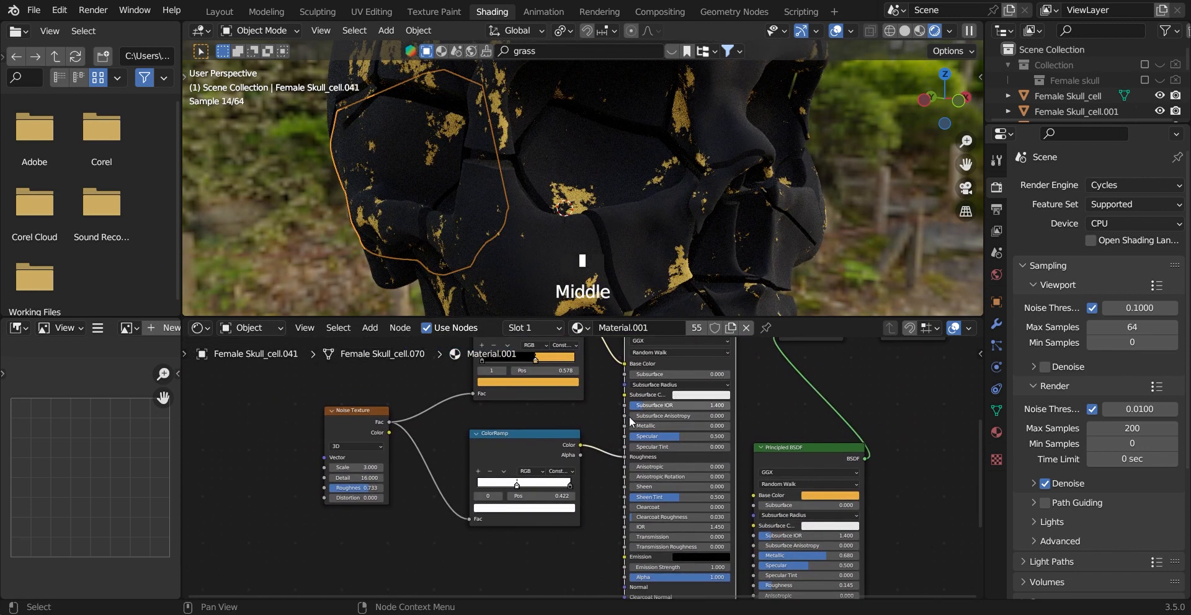
Step: Move the black stop of the roughness ColorRamp to position 0.531
{"action": "scroll", "coordinate": [629, 422], "scroll_direction": "up", "scroll_amount": 6}
{"action": "left_click", "coordinate": [652, 442]}
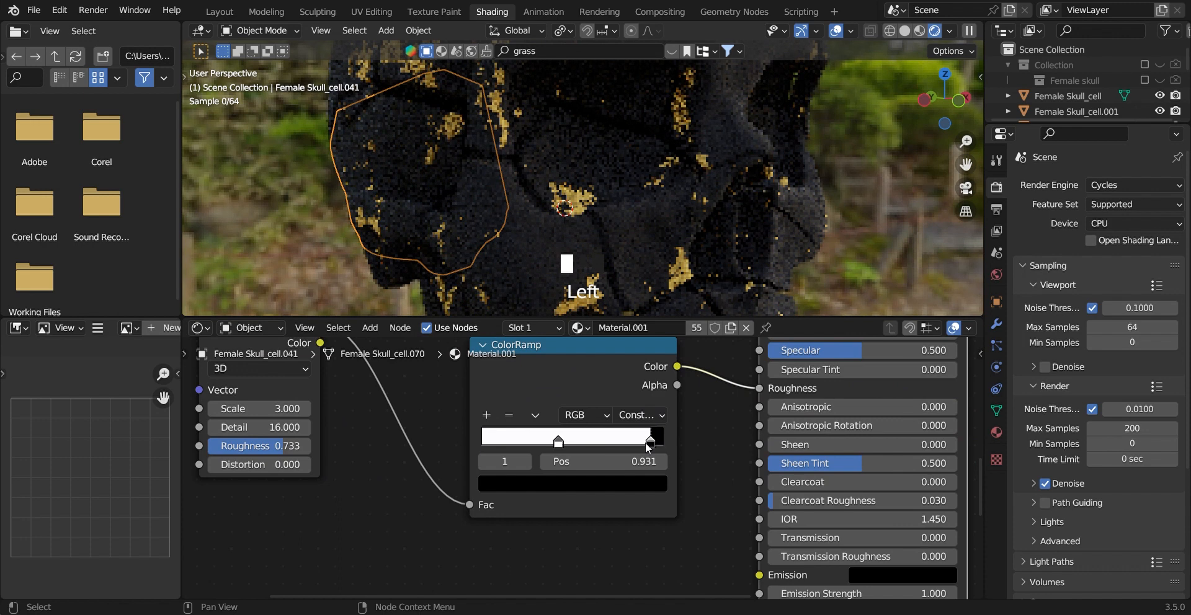
{"action": "left_click_drag", "start_coordinate": [607, 445], "coordinate": [571, 442]}
{"action": "middle_click_drag", "start_coordinate": [664, 251], "coordinate": [639, 247]}
{"action": "scroll", "coordinate": [634, 245], "scroll_direction": "down", "scroll_amount": 2}
{"action": "scroll", "coordinate": [634, 245], "scroll_direction": "up", "scroll_amount": 2}
{"action": "left_click_drag", "start_coordinate": [580, 443], "coordinate": [584, 442]}
{"action": "scroll", "coordinate": [582, 443], "scroll_direction": "down", "scroll_amount": 6}
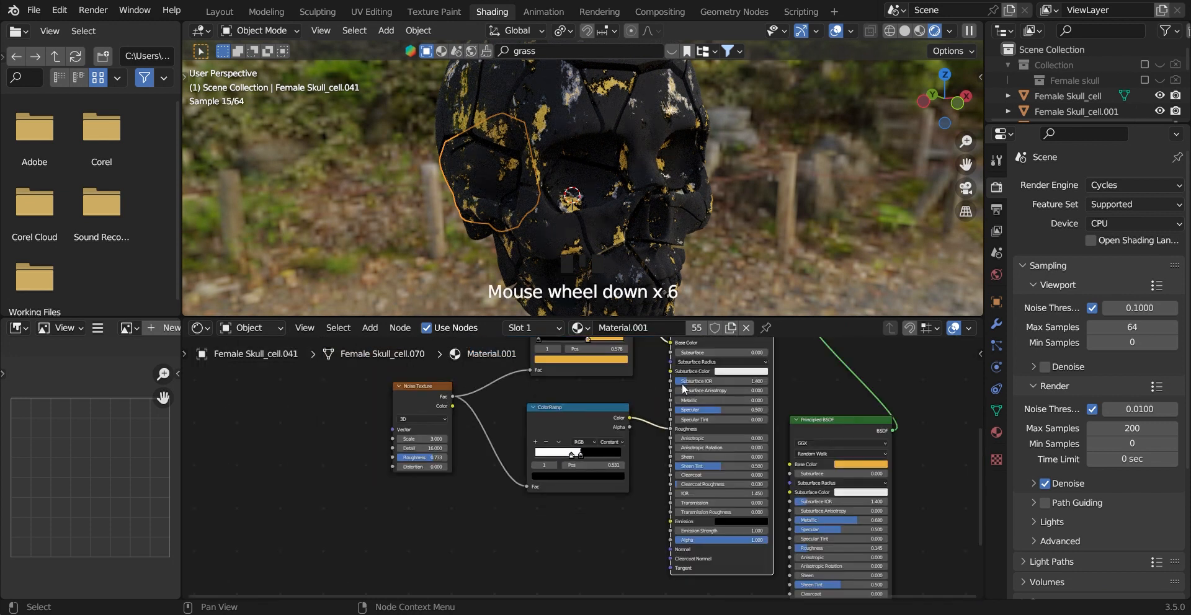
Step: Send the Mix Shader to the Material Output again so the golden cracks render with the patches
{"action": "scroll", "coordinate": [655, 424], "scroll_direction": "down", "scroll_amount": 2}
{"action": "middle_click_drag", "start_coordinate": [581, 442], "coordinate": [608, 438]}
{"action": "left_click", "coordinate": [738, 375], "text": "ctrl+shift"}
{"action": "scroll", "coordinate": [616, 426], "scroll_direction": "down", "scroll_amount": 3}
{"action": "scroll", "coordinate": [616, 425], "scroll_direction": "down", "scroll_amount": 3}
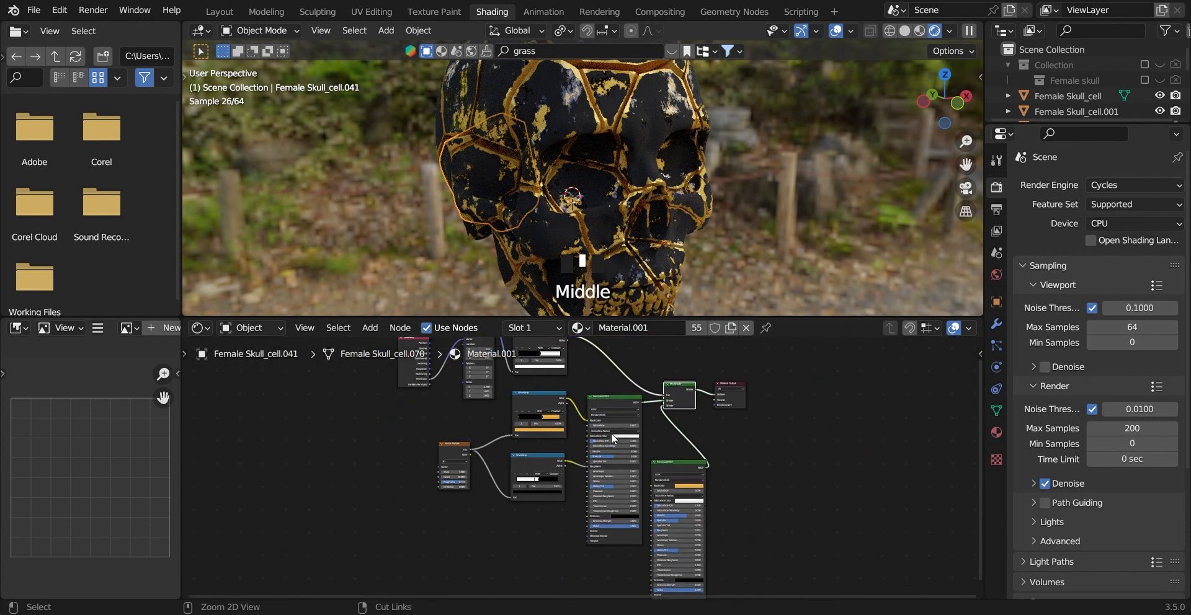
Step: Collapse the ColorRamp that drives Base Color and place a duplicate of the roughness ColorRamp between the two ramps
{"action": "right_click", "coordinate": [695, 438]}
{"action": "middle_click_drag", "start_coordinate": [707, 464], "coordinate": [702, 486]}
{"action": "scroll", "coordinate": [731, 466], "scroll_direction": "down", "scroll_amount": 1}
{"action": "middle_click_drag", "start_coordinate": [564, 498], "coordinate": [603, 491]}
{"action": "scroll", "coordinate": [708, 449], "scroll_direction": "up", "scroll_amount": 5}
{"action": "left_click", "coordinate": [582, 419]}
{"action": "left_click_drag", "start_coordinate": [596, 460], "coordinate": [609, 528]}
{"action": "key", "text": "shift+d"}
{"action": "left_click", "coordinate": [614, 432]}
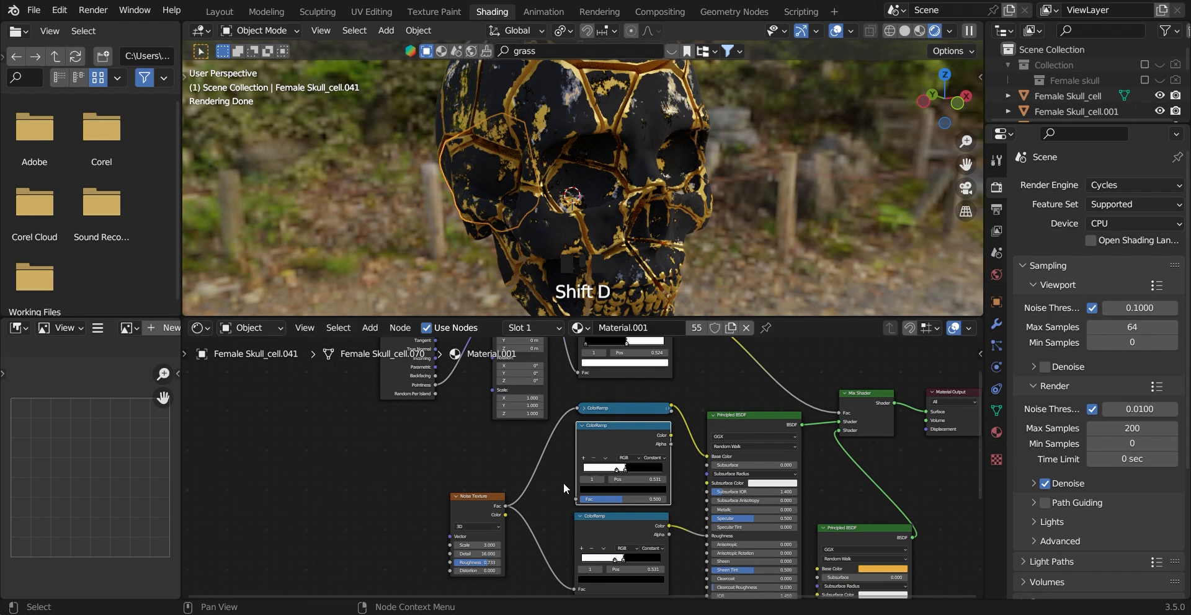
Step: Connect the Noise Texture's Fac to the new ColorRamp and its color output to the black Principled BSDF's Metallic input
{"action": "left_click_drag", "start_coordinate": [504, 507], "coordinate": [577, 498]}
{"action": "scroll", "coordinate": [694, 460], "scroll_direction": "up", "scroll_amount": 2}
{"action": "middle_click_drag", "start_coordinate": [695, 460], "coordinate": [552, 381]}
{"action": "left_click_drag", "start_coordinate": [554, 384], "coordinate": [609, 495]}
{"action": "scroll", "coordinate": [496, 428], "scroll_direction": "up", "scroll_amount": 4}
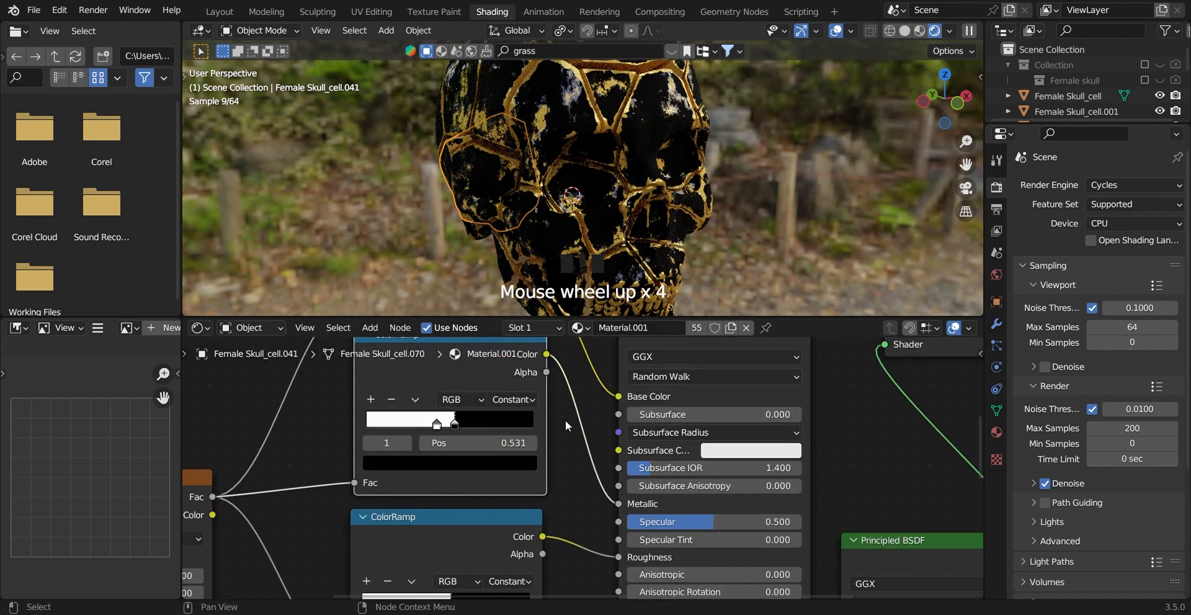
Step: Flip the ColorRamp that drives Metallic and move its white stop to position 0.527
{"action": "middle_click_drag", "start_coordinate": [496, 428], "coordinate": [571, 446]}
{"action": "scroll", "coordinate": [571, 446], "scroll_direction": "up", "scroll_amount": 4}
{"action": "left_click", "coordinate": [463, 365]}
{"action": "left_click", "coordinate": [477, 393]}
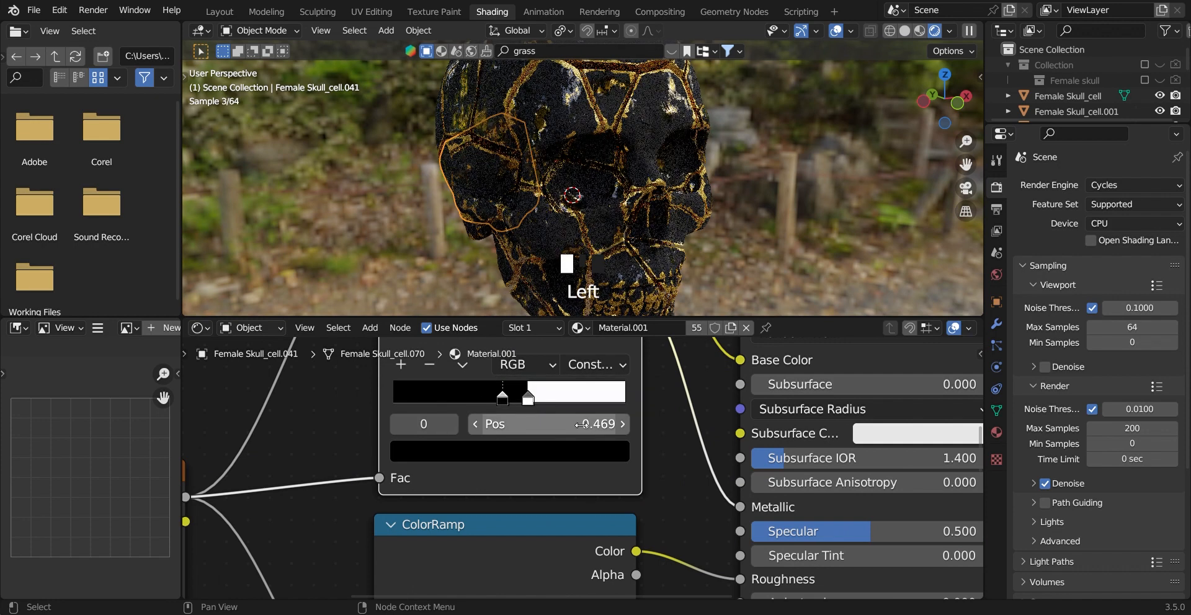
{"action": "scroll", "coordinate": [580, 433], "scroll_direction": "up", "scroll_amount": 2}
{"action": "middle_click_drag", "start_coordinate": [580, 437], "coordinate": [627, 458]}
{"action": "left_click_drag", "start_coordinate": [560, 408], "coordinate": [545, 409]}
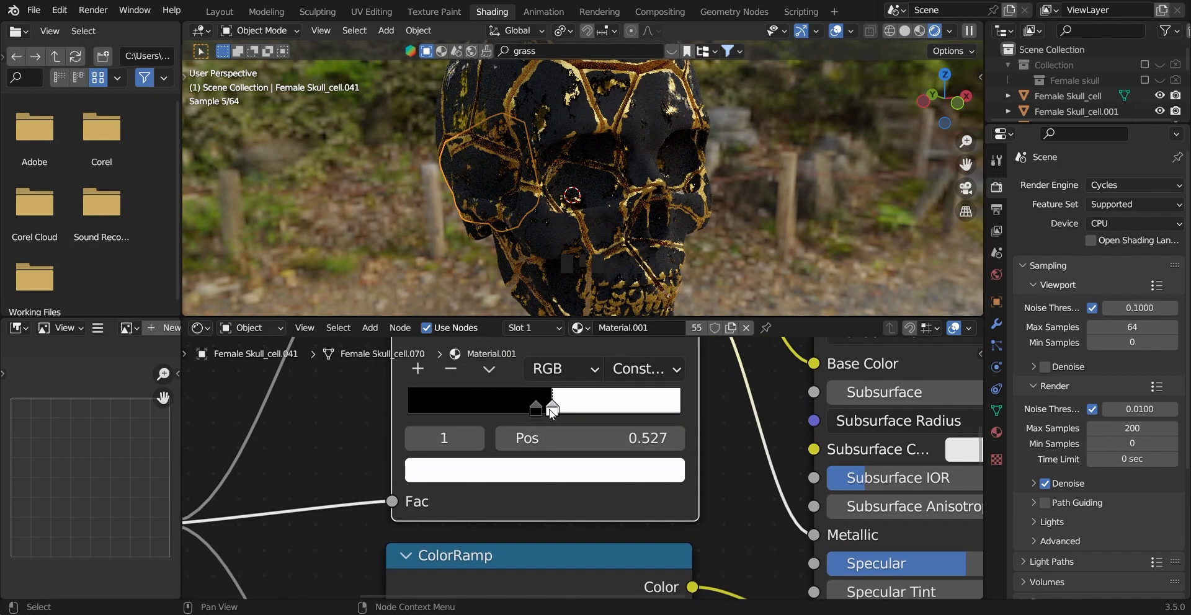
Step: Nudge the white stop of the ColorRamp that drives Metallic to a slightly higher position
{"action": "scroll", "coordinate": [552, 413], "scroll_direction": "down", "scroll_amount": 10}
{"action": "scroll", "coordinate": [494, 483], "scroll_direction": "down", "scroll_amount": 3}
{"action": "left_click_drag", "start_coordinate": [553, 470], "coordinate": [561, 470]}
{"action": "scroll", "coordinate": [699, 239], "scroll_direction": "down", "scroll_amount": 4}
{"action": "middle_click_drag", "start_coordinate": [693, 244], "coordinate": [699, 225]}
{"action": "scroll", "coordinate": [744, 435], "scroll_direction": "down", "scroll_amount": 9}
{"action": "middle_click_drag", "start_coordinate": [806, 435], "coordinate": [642, 242]}
{"action": "scroll", "coordinate": [671, 460], "scroll_direction": "down", "scroll_amount": 3}
{"action": "middle_click_drag", "start_coordinate": [446, 366], "coordinate": [507, 433]}
Step: Expand the ColorRamp that drives Base Color, change its black stop to white, and collapse the node again
{"action": "left_click", "coordinate": [507, 432]}
{"action": "scroll", "coordinate": [508, 432], "scroll_direction": "up", "scroll_amount": 2}
{"action": "left_click", "coordinate": [459, 445]}
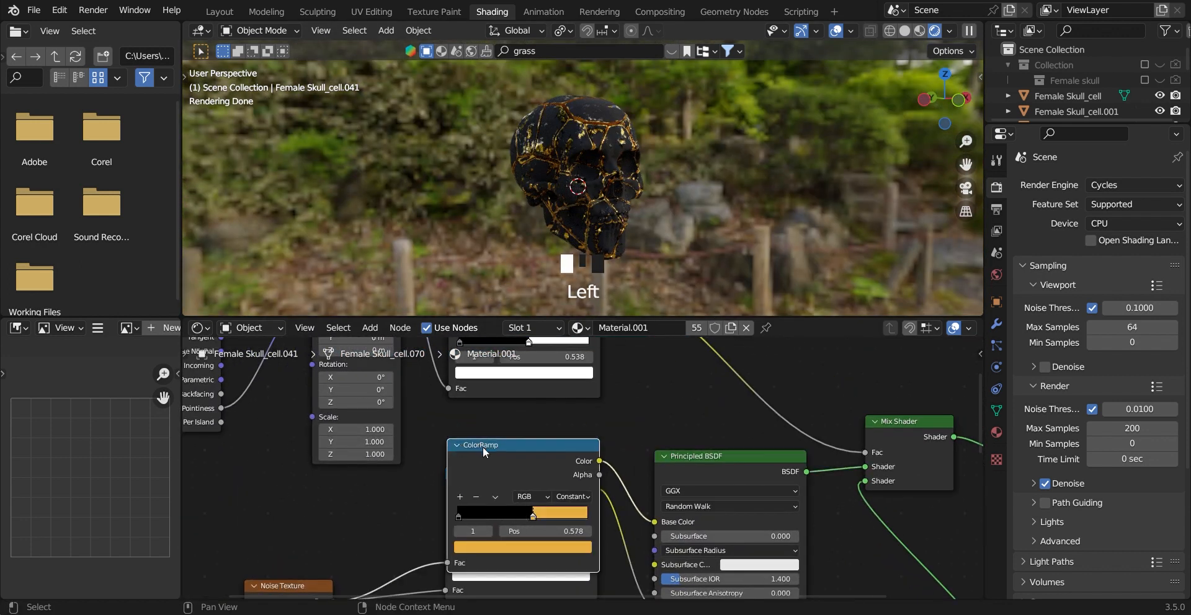
{"action": "middle_click_drag", "start_coordinate": [497, 530], "coordinate": [550, 472]}
{"action": "left_click", "coordinate": [538, 455]}
{"action": "left_click", "coordinate": [537, 492]}
{"action": "scroll", "coordinate": [537, 490], "scroll_direction": "up", "scroll_amount": 10}
{"action": "left_click", "coordinate": [509, 388]}
Step: Examine the recoloured fragments, the gold patches and the cracks on the front of the skull
{"action": "middle_click_drag", "start_coordinate": [577, 422], "coordinate": [571, 486]}
{"action": "scroll", "coordinate": [642, 252], "scroll_direction": "up", "scroll_amount": 3}
{"action": "middle_click_drag", "start_coordinate": [651, 380], "coordinate": [656, 452]}
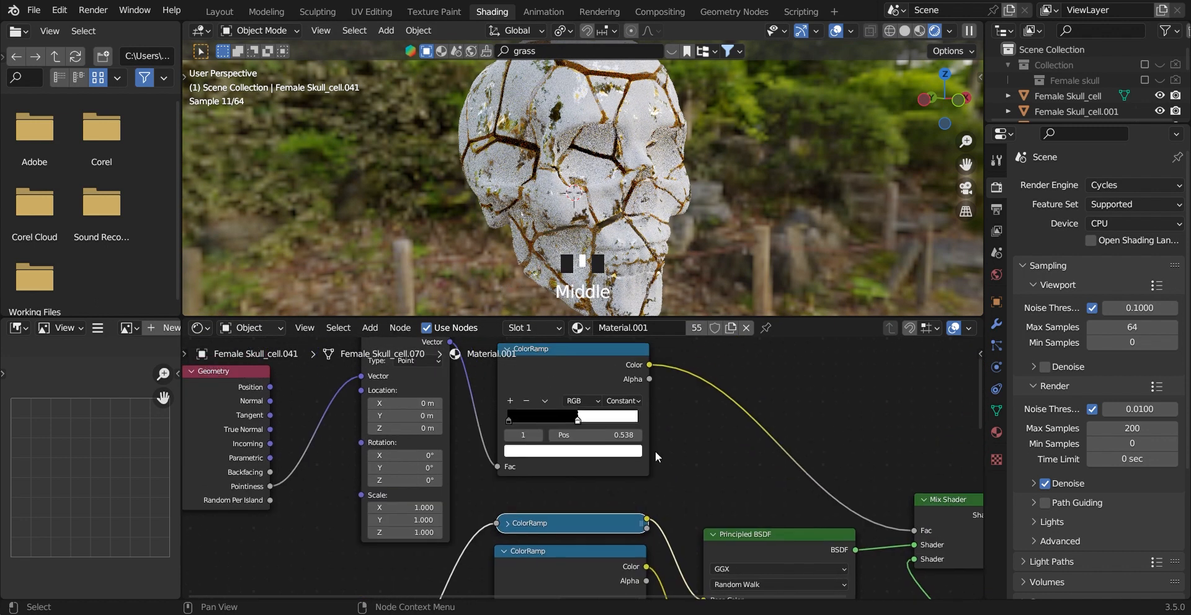
{"action": "scroll", "coordinate": [665, 428], "scroll_direction": "up", "scroll_amount": 2}
{"action": "scroll", "coordinate": [648, 253], "scroll_direction": "down", "scroll_amount": 4}
{"action": "middle_click_drag", "start_coordinate": [648, 253], "coordinate": [619, 252]}
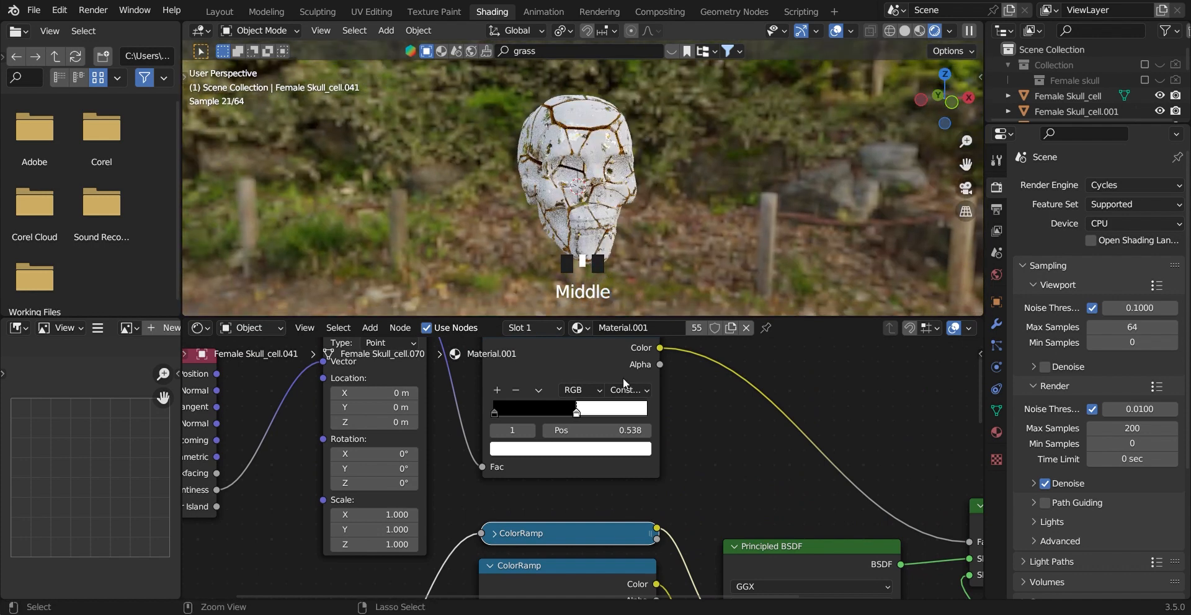
{"action": "scroll", "coordinate": [625, 384], "scroll_direction": "down", "scroll_amount": 3}
{"action": "scroll", "coordinate": [629, 215], "scroll_direction": "up", "scroll_amount": 3}
{"action": "scroll", "coordinate": [700, 385], "scroll_direction": "down", "scroll_amount": 3}
{"action": "middle_click_drag", "start_coordinate": [630, 215], "coordinate": [629, 223]}
{"action": "scroll", "coordinate": [629, 215], "scroll_direction": "up", "scroll_amount": 3}
Step: Remove the existing material from the forehead fragment above the eye and give that fragment a new material
{"action": "left_click", "coordinate": [637, 199]}
{"action": "scroll", "coordinate": [582, 239], "scroll_direction": "down", "scroll_amount": 2}
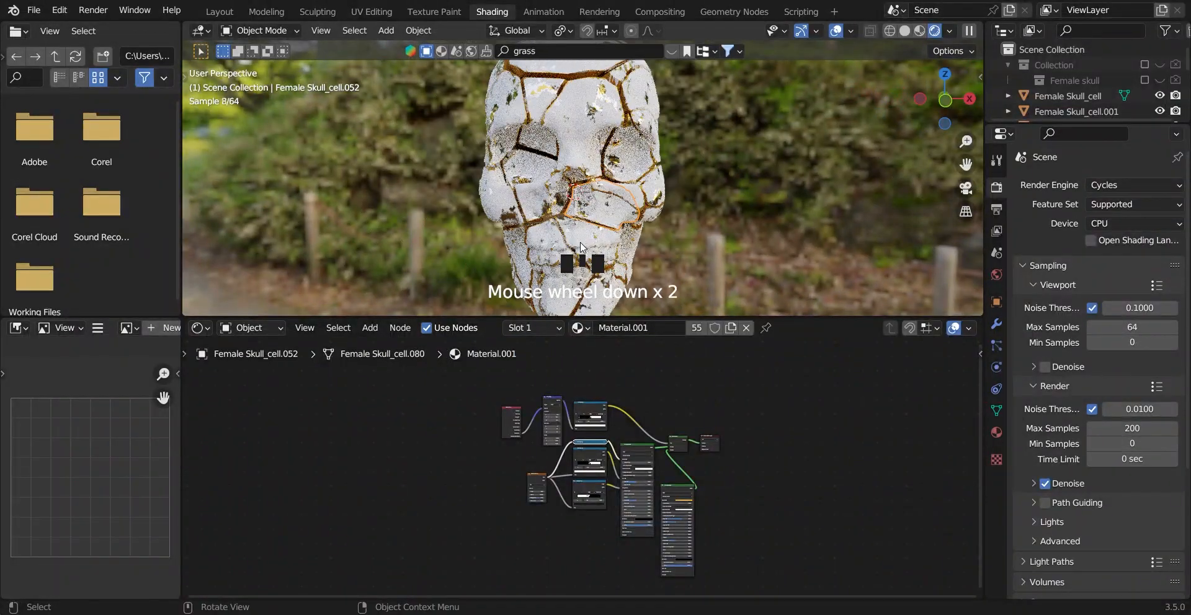
{"action": "middle_click_drag", "start_coordinate": [587, 162], "coordinate": [645, 175]}
{"action": "left_click", "coordinate": [996, 432]}
{"action": "left_click", "coordinate": [1177, 200]}
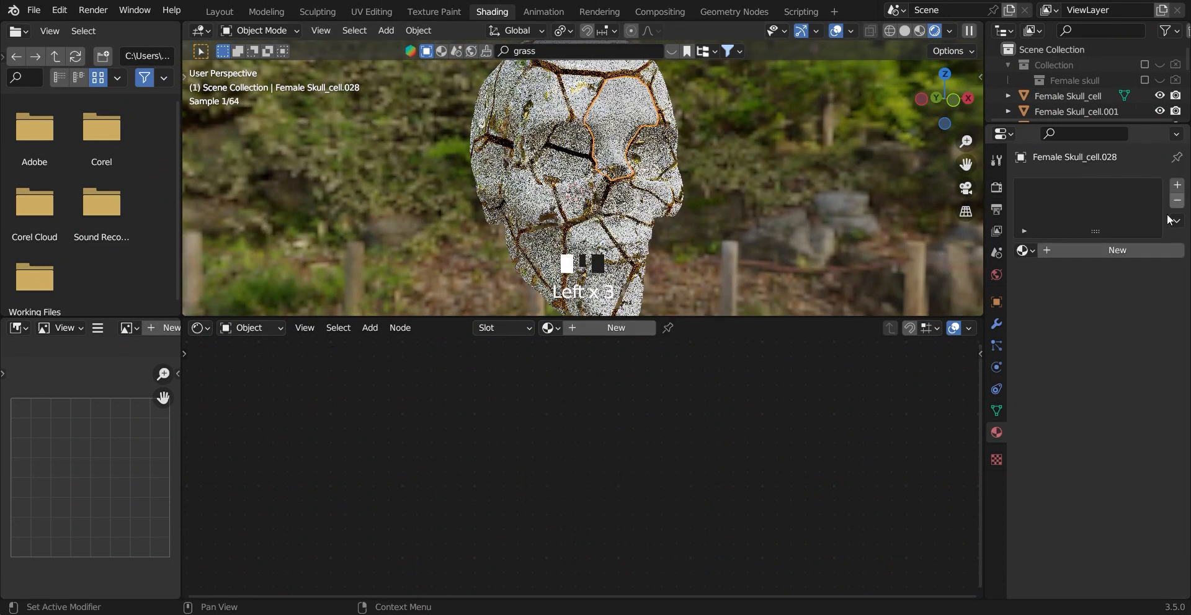
{"action": "left_click", "coordinate": [1024, 251]}
{"action": "scroll", "coordinate": [881, 372], "scroll_direction": "up", "scroll_amount": 4}
{"action": "left_click", "coordinate": [881, 434]}
{"action": "scroll", "coordinate": [710, 294], "scroll_direction": "up", "scroll_amount": 3}
{"action": "scroll", "coordinate": [698, 452], "scroll_direction": "up", "scroll_amount": 5}
{"action": "left_click_drag", "start_coordinate": [698, 442], "coordinate": [639, 442]}
{"action": "scroll", "coordinate": [698, 424], "scroll_direction": "down", "scroll_amount": 6}
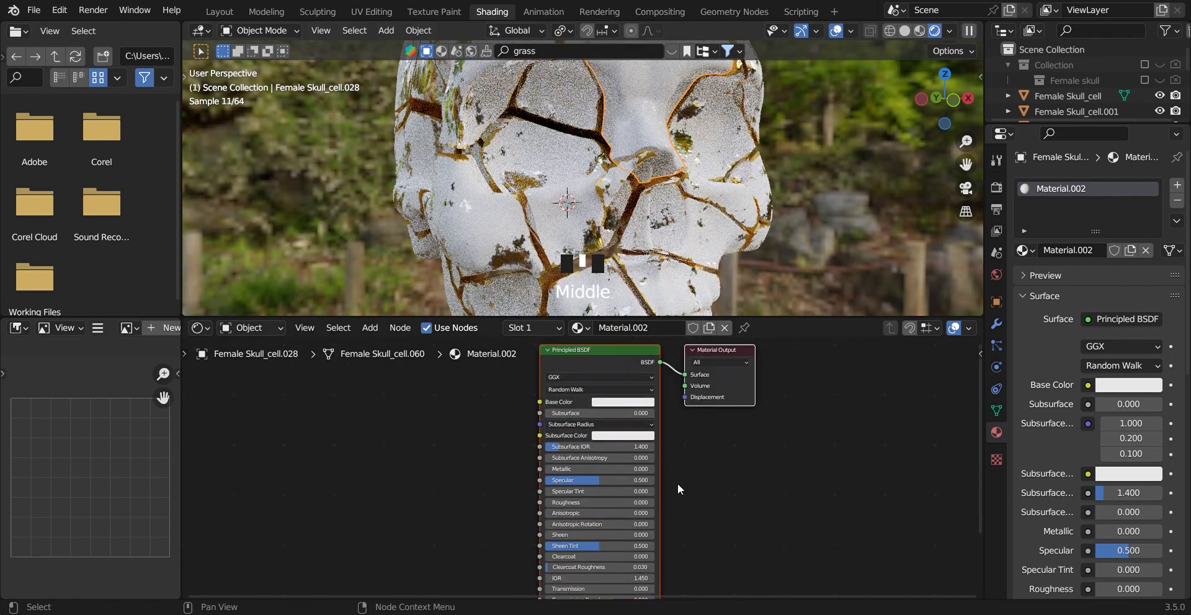
Step: Set the new material's Roughness to 0.262 and its Transmission to 1.000
{"action": "scroll", "coordinate": [662, 444], "scroll_direction": "up", "scroll_amount": 5}
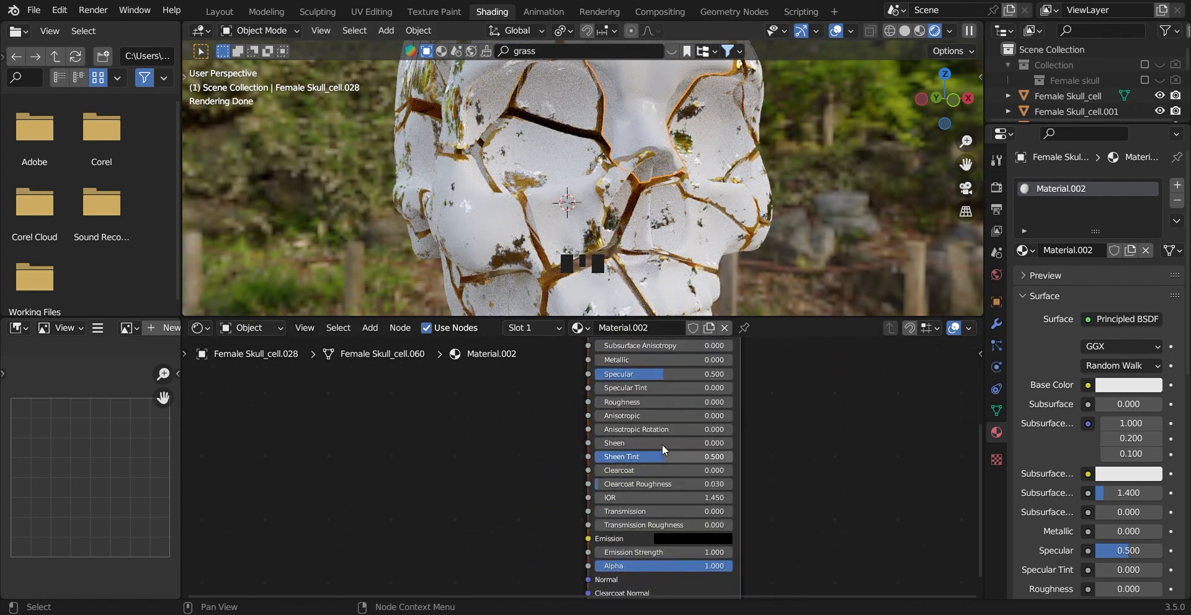
{"action": "left_click_drag", "start_coordinate": [657, 384], "coordinate": [702, 383]}
{"action": "middle_click_drag", "start_coordinate": [742, 464], "coordinate": [670, 415]}
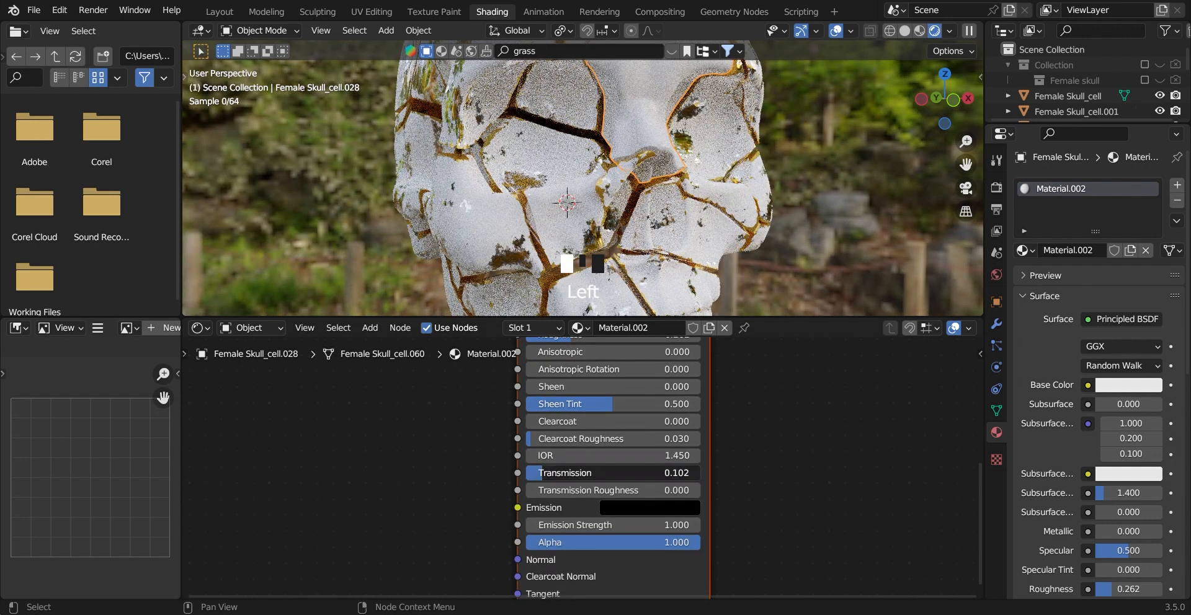
{"action": "left_click_drag", "start_coordinate": [621, 473], "coordinate": [814, 447]}
{"action": "scroll", "coordinate": [814, 448], "scroll_direction": "down", "scroll_amount": 5}
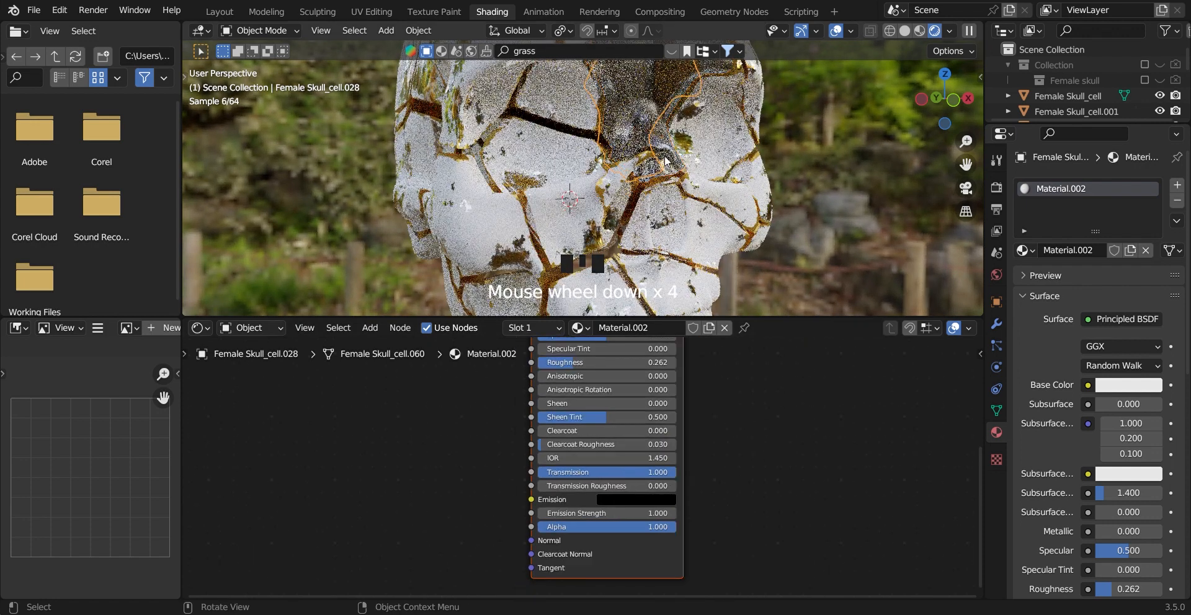
Step: Assign Material.002 to the fragments around the nose, just below the forehead piece
{"action": "middle_click_drag", "start_coordinate": [671, 174], "coordinate": [633, 215]}
{"action": "scroll", "coordinate": [621, 217], "scroll_direction": "up", "scroll_amount": 2}
{"action": "double_click", "coordinate": [588, 218]}
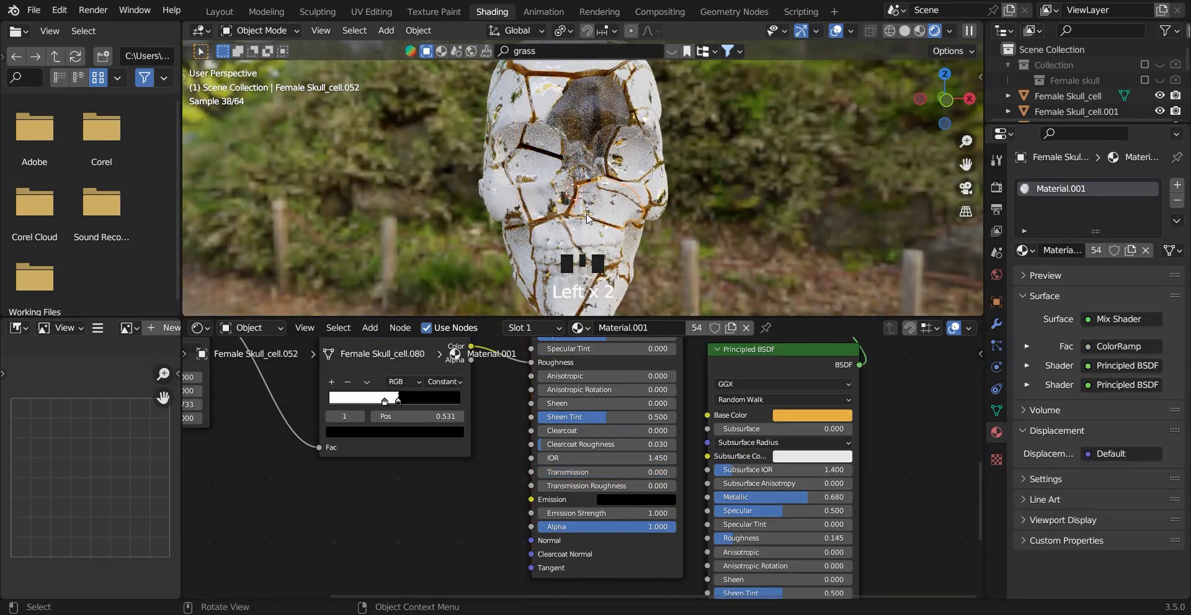
{"action": "left_click", "coordinate": [587, 136]}
{"action": "middle_click_drag", "start_coordinate": [599, 188], "coordinate": [594, 186]}
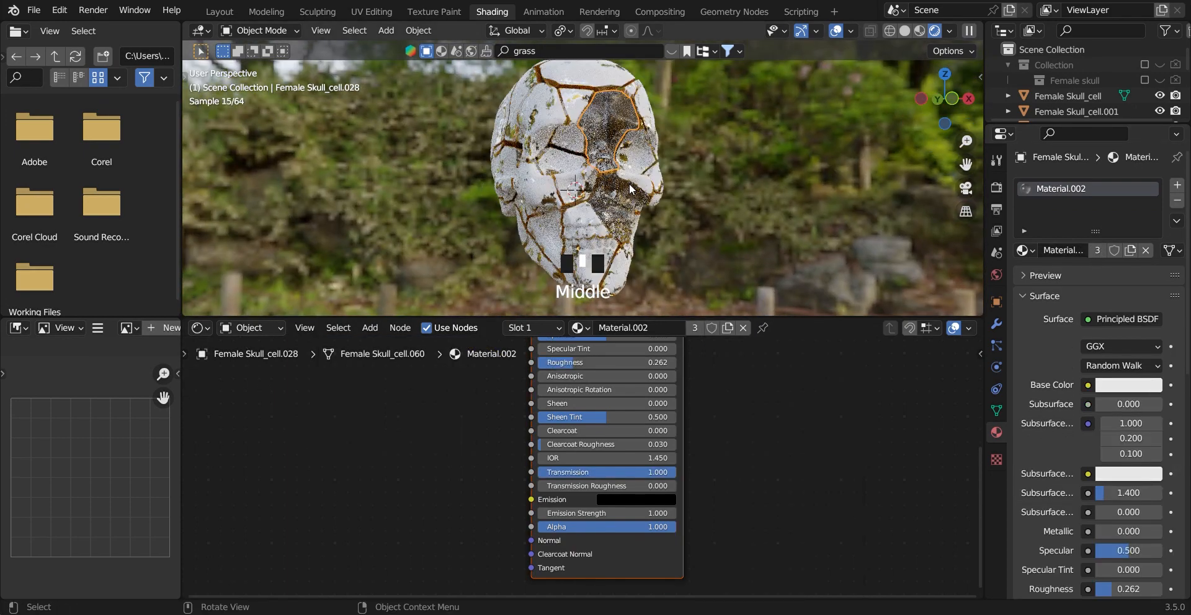
{"action": "scroll", "coordinate": [595, 186], "scroll_direction": "up", "scroll_amount": 3}
{"action": "scroll", "coordinate": [595, 186], "scroll_direction": "down", "scroll_amount": 3}
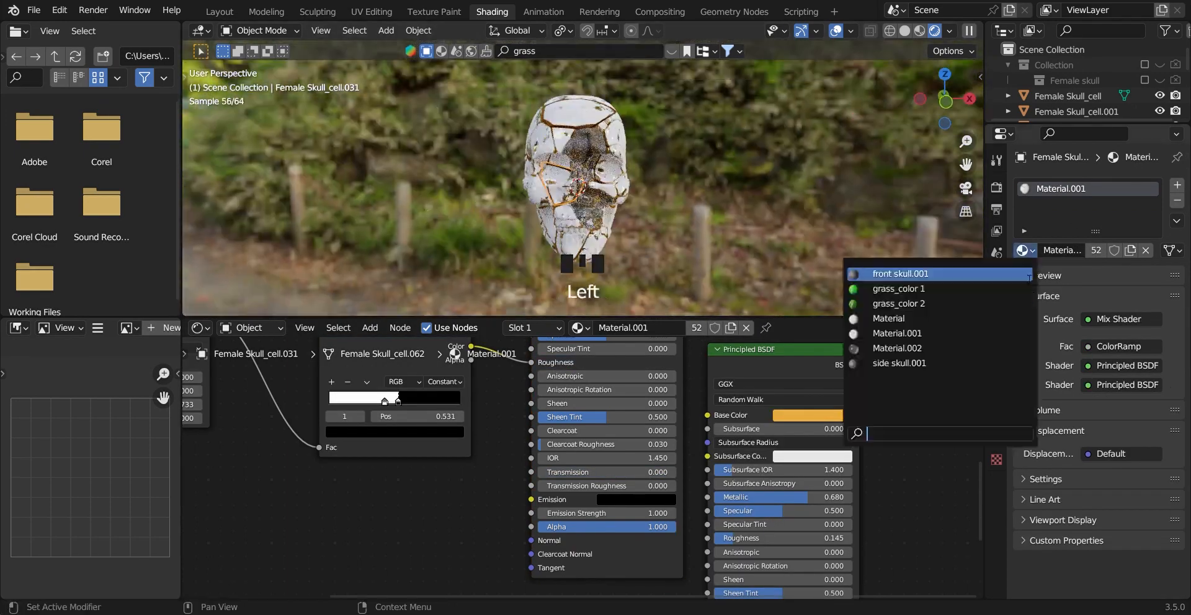
Step: Assign Material.002 to the eye-socket fragment and a neighbouring face fragment, and save the file
{"action": "left_click", "coordinate": [1030, 252]}
{"action": "middle_click_drag", "start_coordinate": [732, 192], "coordinate": [747, 195]}
{"action": "key", "text": "ctrl+z"}
{"action": "left_click", "coordinate": [1025, 250]}
{"action": "left_click", "coordinate": [900, 373]}
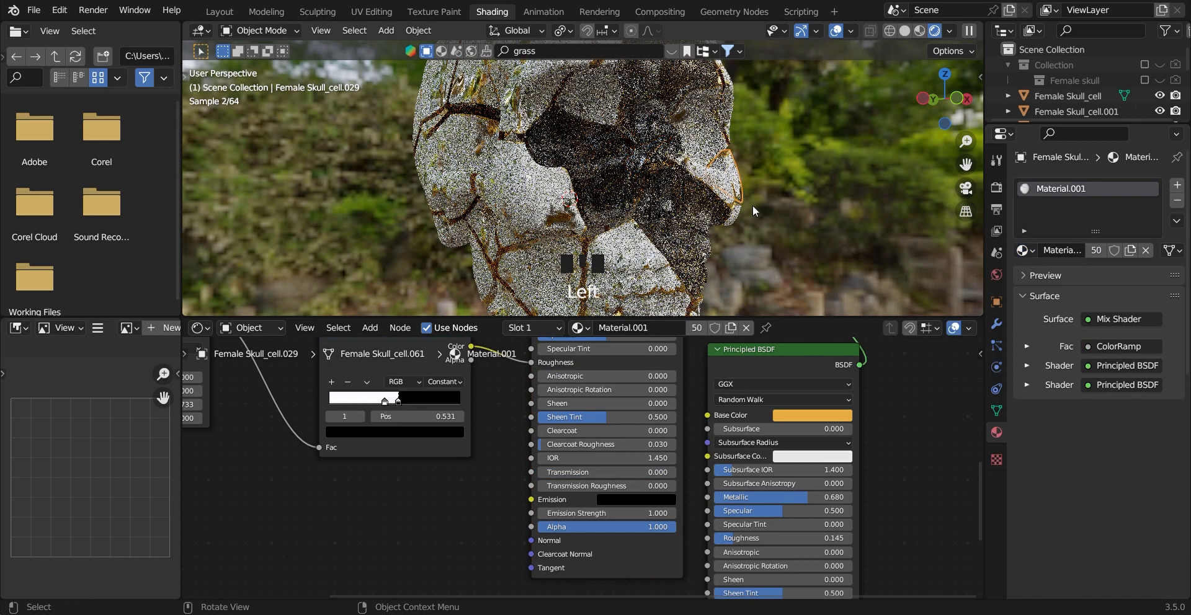
{"action": "scroll", "coordinate": [660, 168], "scroll_direction": "down", "scroll_amount": 2}
{"action": "middle_click_drag", "start_coordinate": [660, 168], "coordinate": [639, 239]}
{"action": "key", "text": "ctrl+s"}
{"action": "scroll", "coordinate": [616, 373], "scroll_direction": "up", "scroll_amount": 2}
Step: Copy the Geometry, Mapping and crack-mask ColorRamp nodes from Material.001 and paste them into Material.002
{"action": "left_click", "coordinate": [616, 260]}
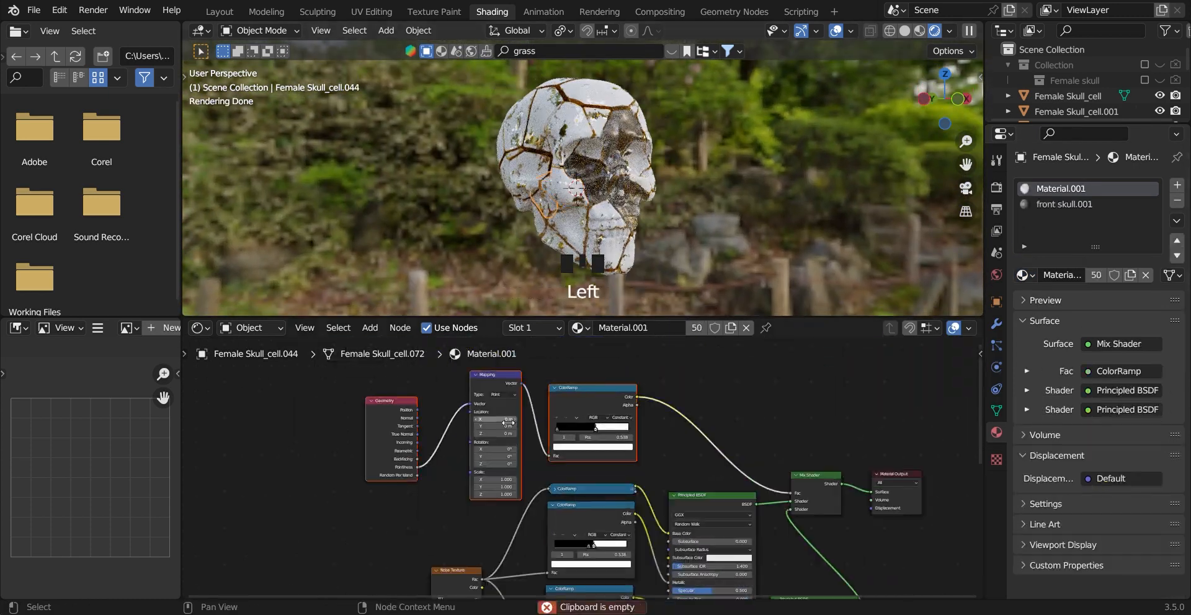
{"action": "right_click", "coordinate": [435, 352]}
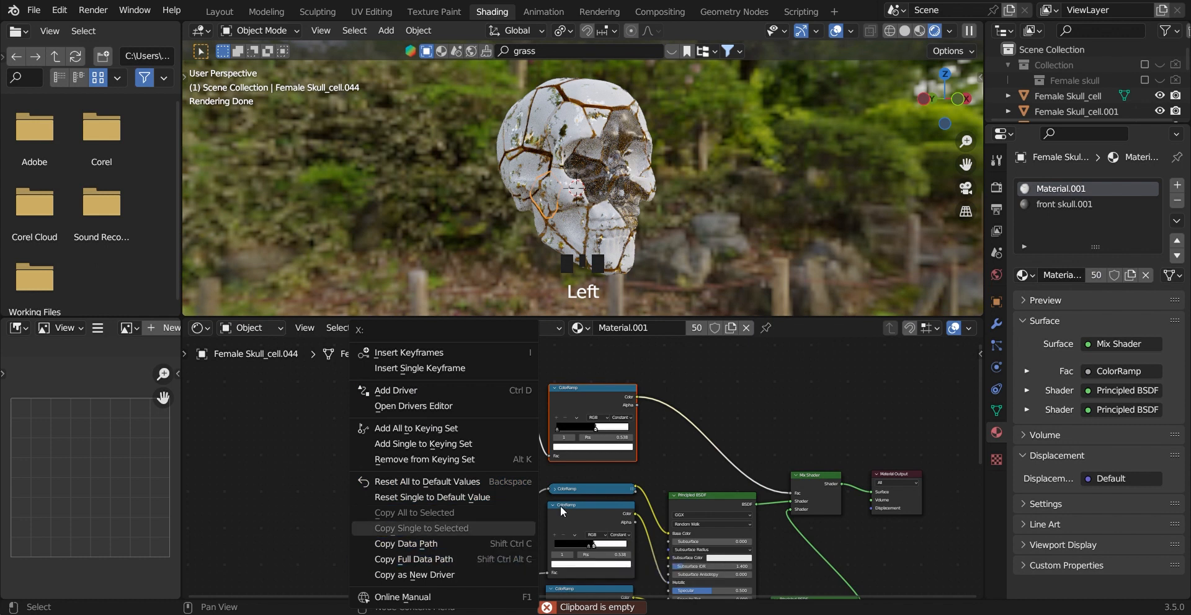
{"action": "left_click", "coordinate": [507, 544]}
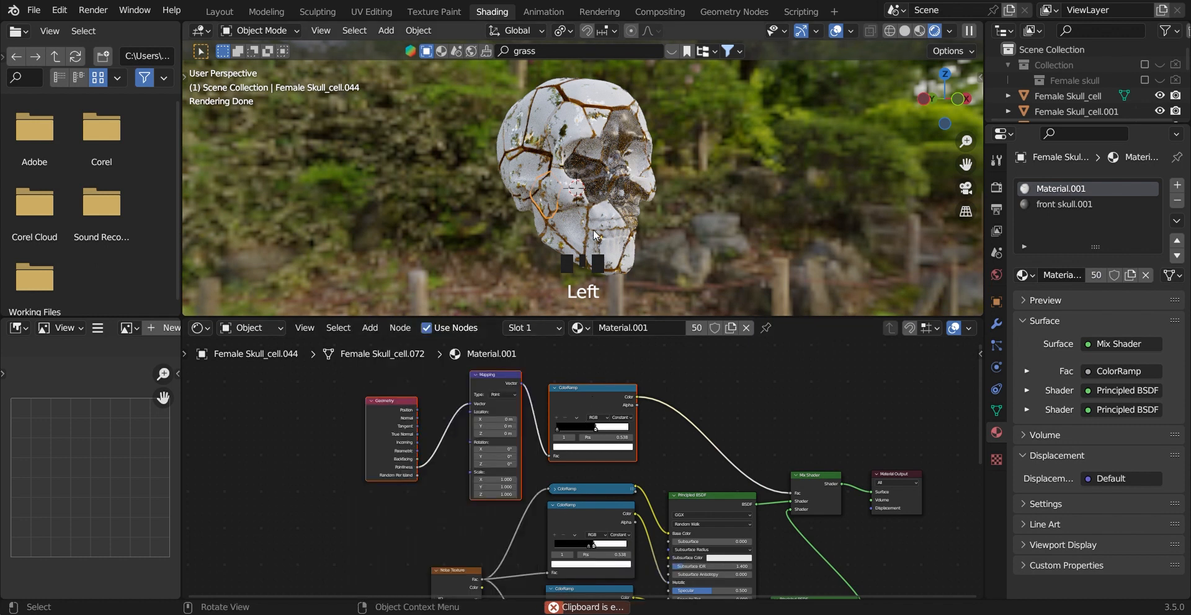
{"action": "left_click", "coordinate": [589, 181]}
{"action": "key", "text": "ctrl+v"}
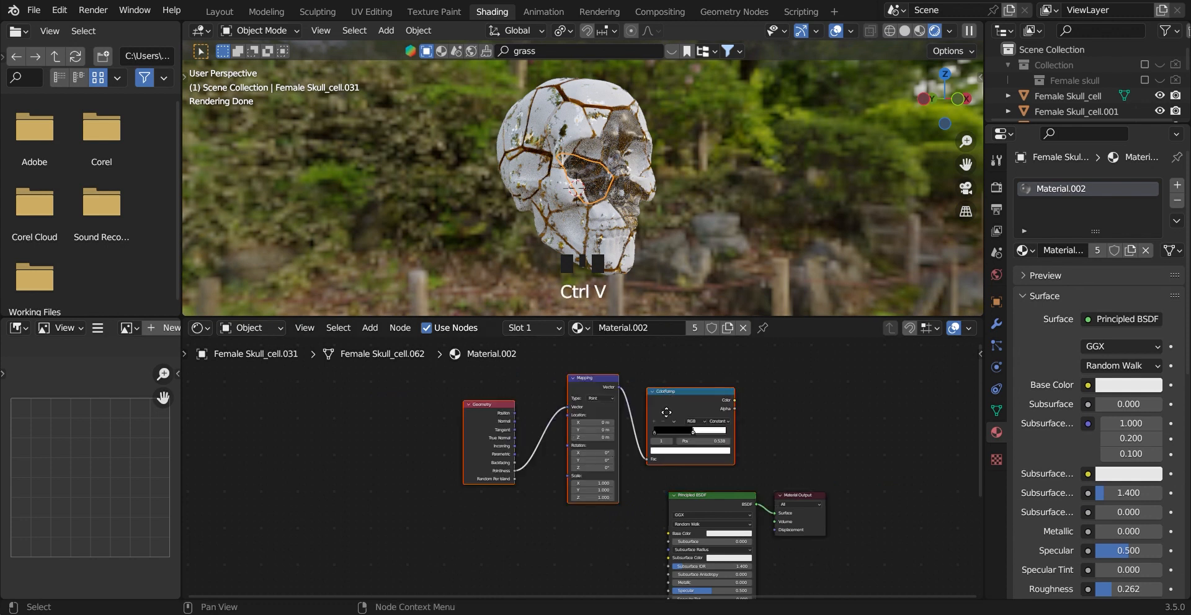
Step: Place the pasted nodes beside Material.002's Principled BSDF and connect the ColorRamp's color output to its Emission input
{"action": "scroll", "coordinate": [457, 400], "scroll_direction": "down", "scroll_amount": 7}
{"action": "left_click_drag", "start_coordinate": [607, 404], "coordinate": [612, 509]}
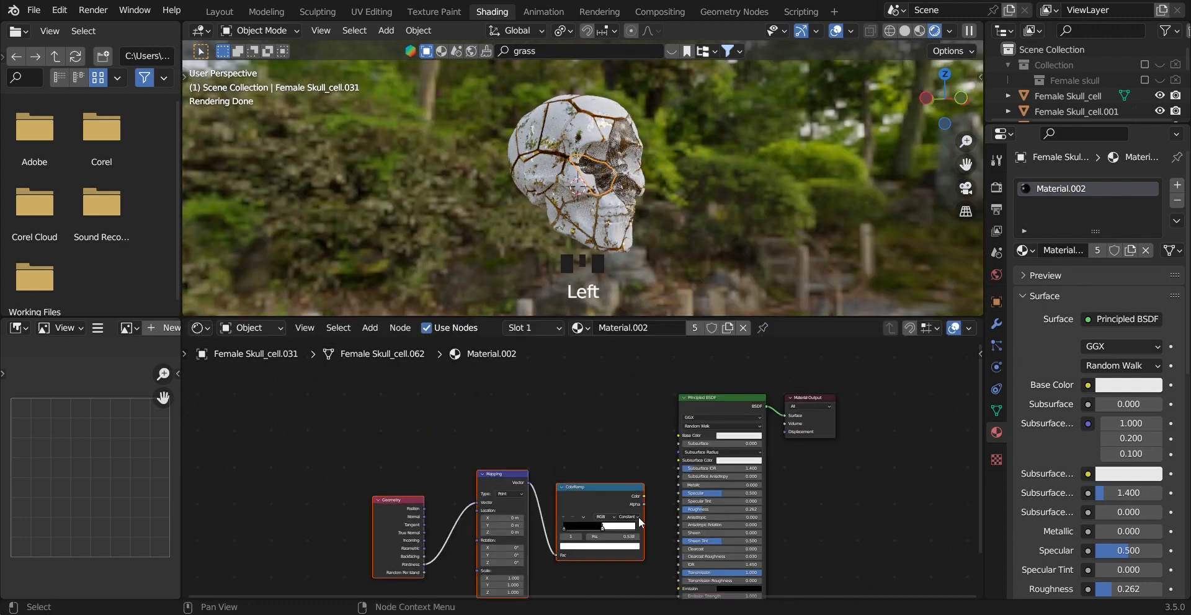
{"action": "middle_click_drag", "start_coordinate": [659, 547], "coordinate": [668, 419]}
{"action": "scroll", "coordinate": [592, 453], "scroll_direction": "up", "scroll_amount": 4}
{"action": "left_click_drag", "start_coordinate": [605, 360], "coordinate": [600, 456]}
{"action": "scroll", "coordinate": [590, 459], "scroll_direction": "up", "scroll_amount": 3}
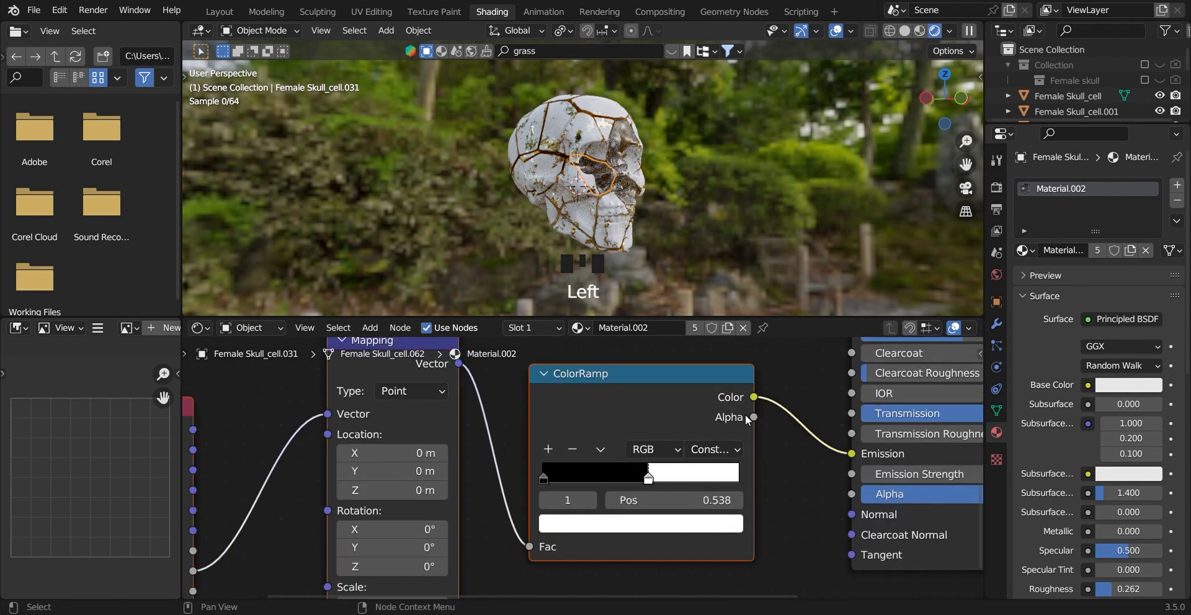
{"action": "middle_click_drag", "start_coordinate": [748, 420], "coordinate": [657, 418]}
{"action": "scroll", "coordinate": [690, 222], "scroll_direction": "up", "scroll_amount": 4}
{"action": "scroll", "coordinate": [689, 221], "scroll_direction": "down", "scroll_amount": 2}
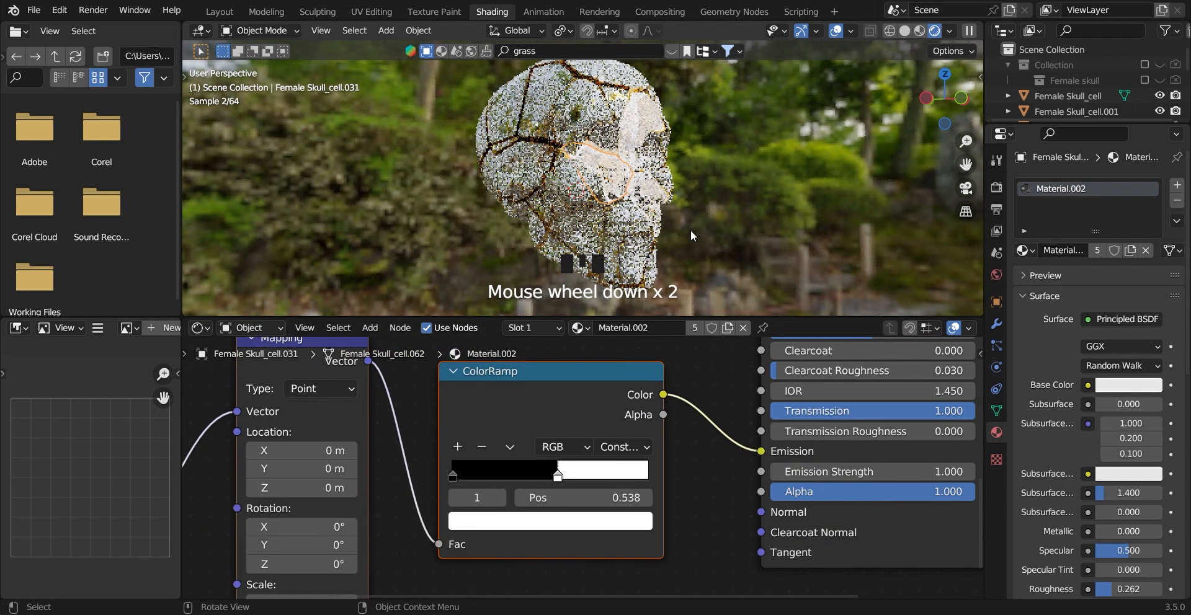
Step: Move the emission ColorRamp's white stop to 0.505 and give the forehead fragment a 0.01 m Voxel Remesh modifier with Smooth Shading
{"action": "mouse_move", "coordinate": [567, 478]}
{"action": "left_mouse_down"}
{"action": "mouse_move", "coordinate": [602, 477]}
{"action": "mouse_move", "coordinate": [578, 481]}
{"action": "left_mouse_up"}
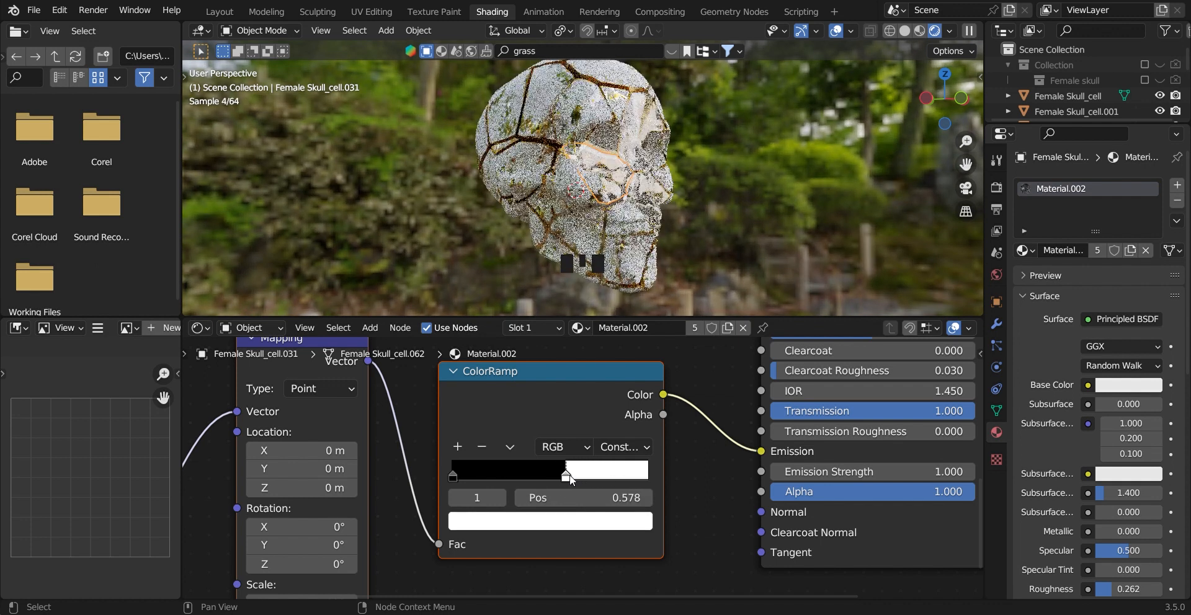
{"action": "scroll", "coordinate": [567, 481], "scroll_direction": "down", "scroll_amount": 4}
{"action": "scroll", "coordinate": [653, 253], "scroll_direction": "down", "scroll_amount": 2}
{"action": "scroll", "coordinate": [634, 209], "scroll_direction": "up", "scroll_amount": 1}
{"action": "middle_click_drag", "start_coordinate": [634, 209], "coordinate": [486, 174]}
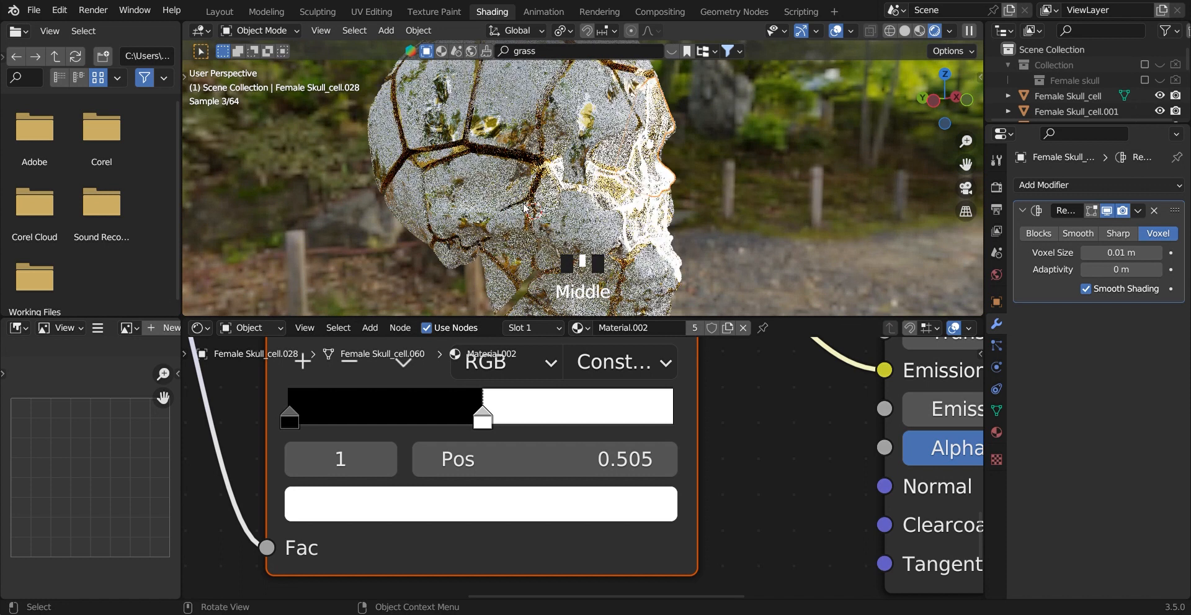
Step: Delete the small stray fragment on the side of the skull and another one on its opposite side
{"action": "left_click", "coordinate": [545, 183]}
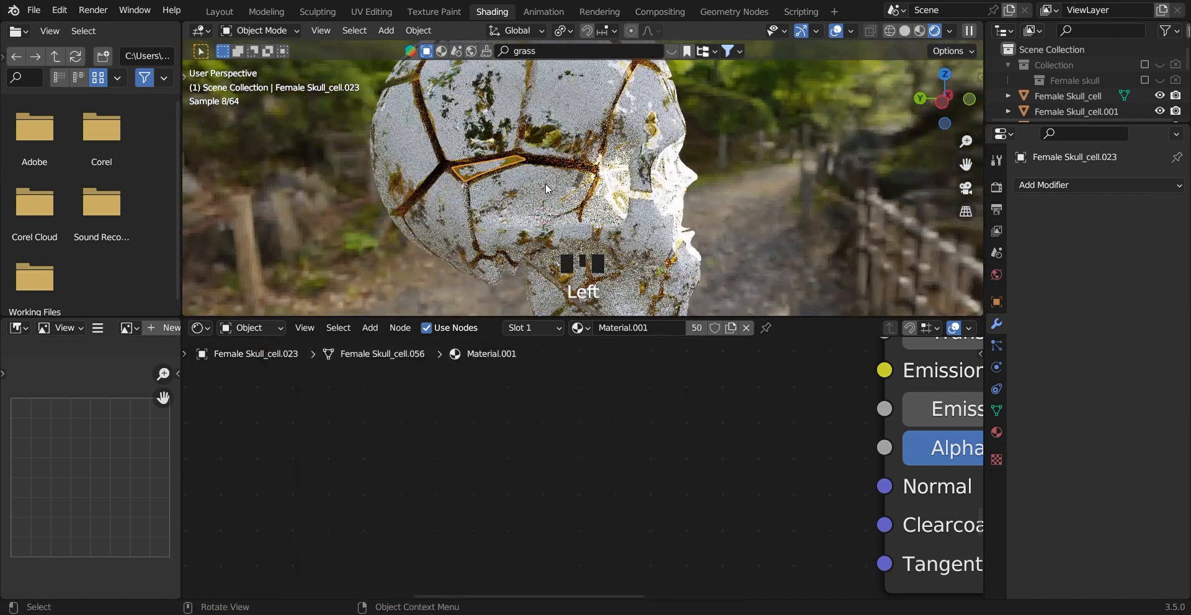
{"action": "key", "text": "x"}
{"action": "left_click", "coordinate": [546, 186]}
{"action": "mouse_move", "coordinate": [606, 186]}
{"action": "middle_mouse_down"}
{"action": "mouse_move", "coordinate": [670, 166]}
{"action": "mouse_move", "coordinate": [612, 248]}
{"action": "middle_mouse_up"}
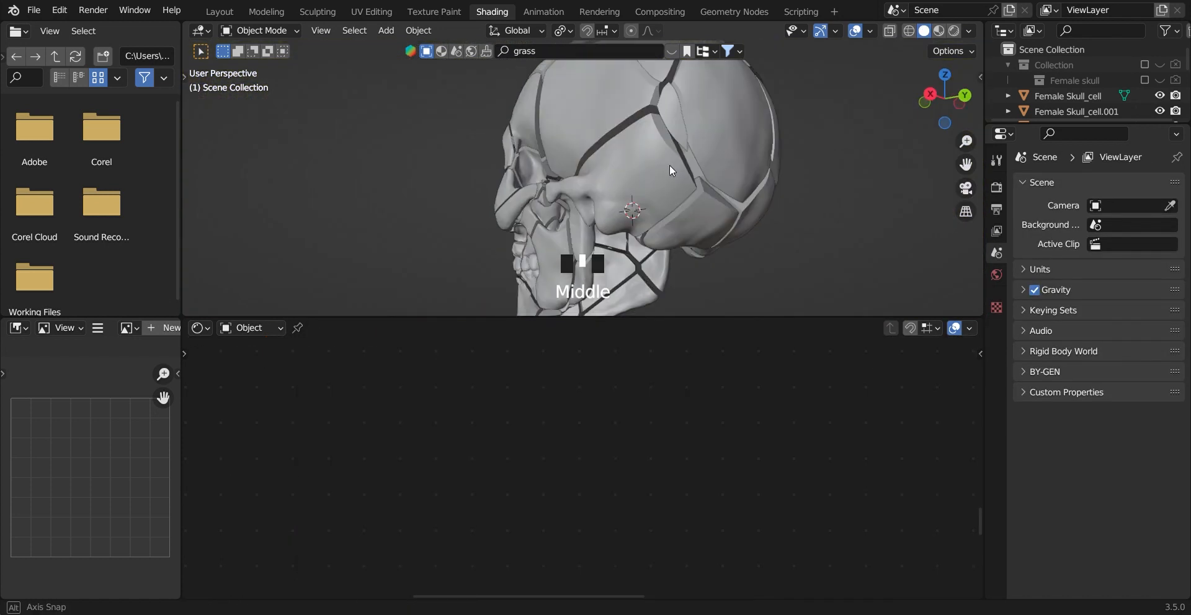
{"action": "left_click", "coordinate": [704, 170]}
{"action": "key", "text": "x"}
{"action": "left_click", "coordinate": [570, 203]}
Step: Copy the forehead fragment's Remesh modifier to all skull fragments and return the viewport to rendered shading
{"action": "scroll", "coordinate": [570, 202], "scroll_direction": "down", "scroll_amount": 5}
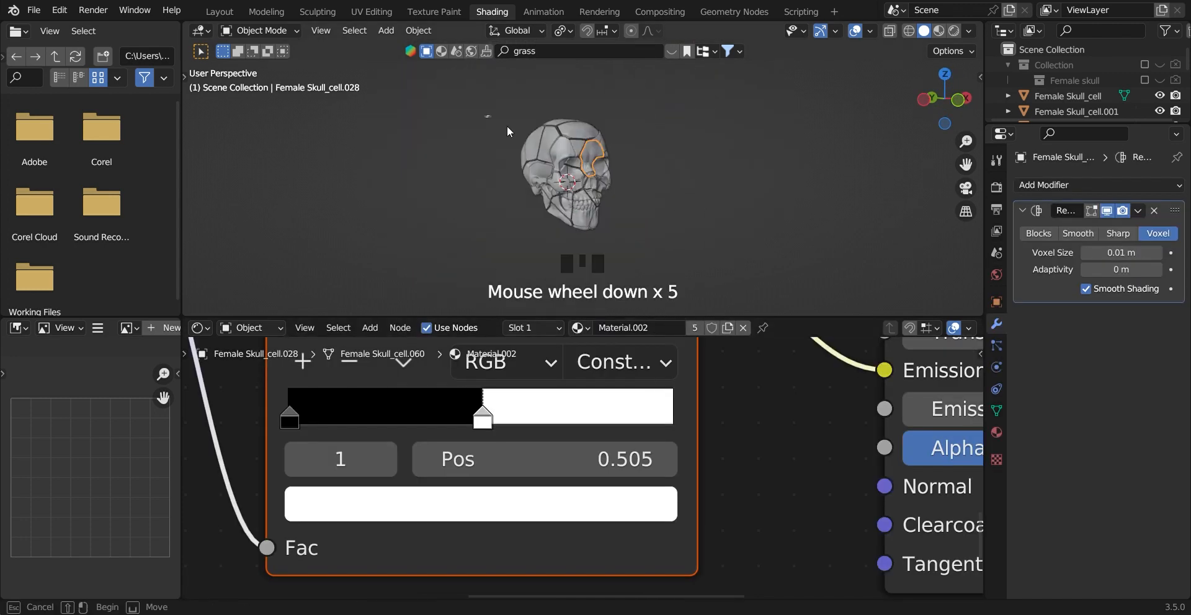
{"action": "key", "text": "a"}
{"action": "scroll", "coordinate": [607, 133], "scroll_direction": "up", "scroll_amount": 4}
{"action": "key", "text": "ctrl+l"}
{"action": "key", "text": "z"}
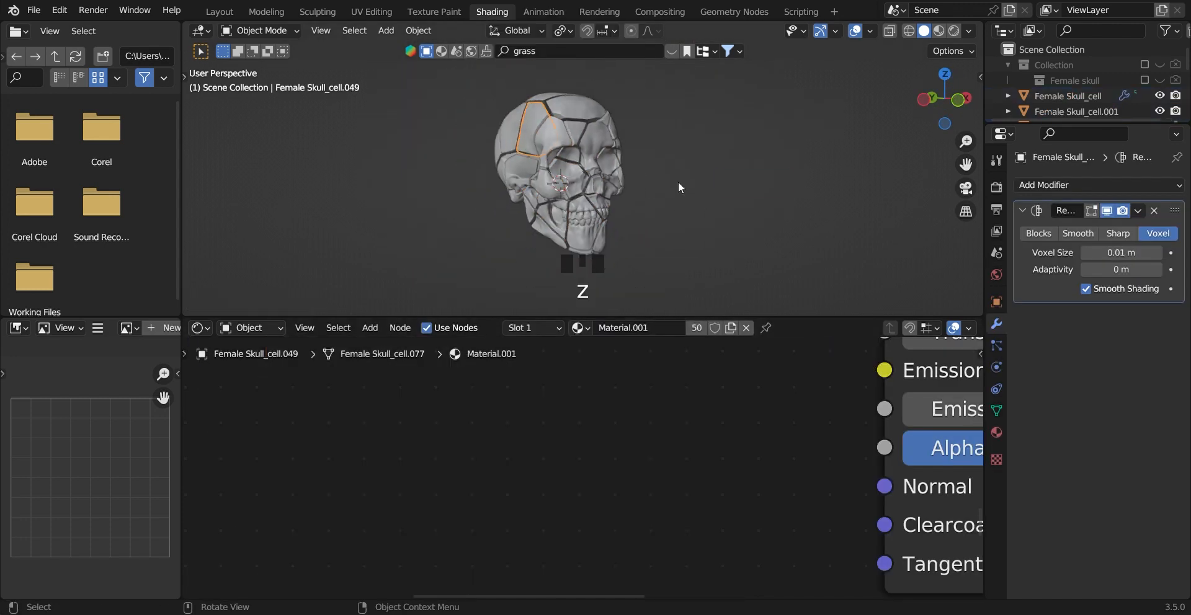
{"action": "scroll", "coordinate": [623, 208], "scroll_direction": "down", "scroll_amount": 1}
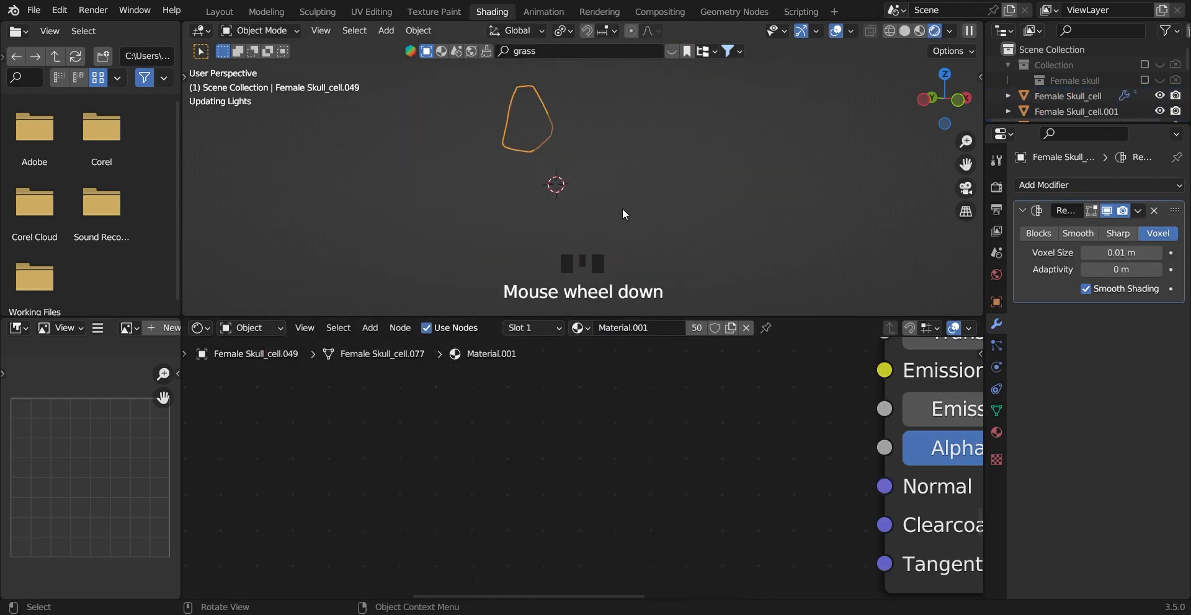
{"action": "scroll", "coordinate": [500, 198], "scroll_direction": "up", "scroll_amount": 2}
{"action": "scroll", "coordinate": [527, 446], "scroll_direction": "down", "scroll_amount": 3}
Step: Move the white stop of Material.001's crack-mask ColorRamp to position 0.505
{"action": "middle_click_drag", "start_coordinate": [528, 447], "coordinate": [648, 576]}
{"action": "scroll", "coordinate": [664, 434], "scroll_direction": "up", "scroll_amount": 3}
{"action": "left_click_drag", "start_coordinate": [665, 409], "coordinate": [628, 413]}
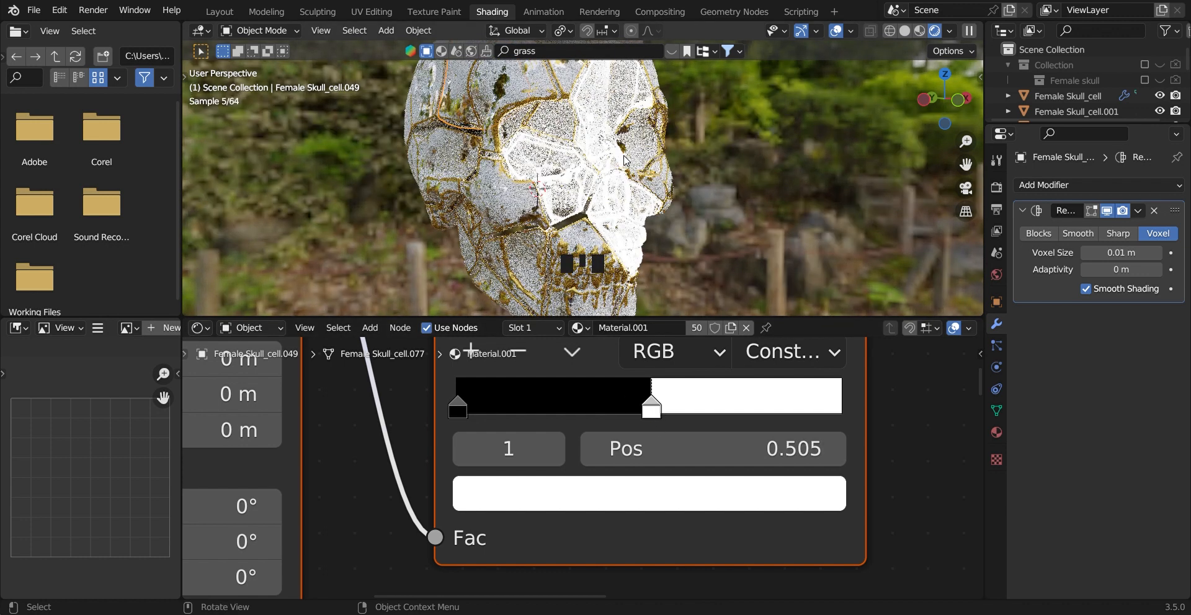
{"action": "scroll", "coordinate": [625, 160], "scroll_direction": "down", "scroll_amount": 1}
{"action": "middle_click_drag", "start_coordinate": [625, 160], "coordinate": [546, 134]}
{"action": "scroll", "coordinate": [596, 174], "scroll_direction": "up", "scroll_amount": 4}
{"action": "scroll", "coordinate": [578, 194], "scroll_direction": "down", "scroll_amount": 6}
Step: Fine-tune the white stop of Material.001's crack-mask ColorRamp and save the file
{"action": "scroll", "coordinate": [706, 530], "scroll_direction": "down", "scroll_amount": 7}
{"action": "middle_click_drag", "start_coordinate": [706, 531], "coordinate": [715, 429]}
{"action": "scroll", "coordinate": [706, 391], "scroll_direction": "up", "scroll_amount": 4}
{"action": "middle_click_drag", "start_coordinate": [706, 391], "coordinate": [574, 469]}
{"action": "scroll", "coordinate": [571, 470], "scroll_direction": "up", "scroll_amount": 3}
{"action": "left_click", "coordinate": [479, 474]}
{"action": "left_click_drag", "start_coordinate": [539, 428], "coordinate": [541, 427]}
{"action": "scroll", "coordinate": [586, 199], "scroll_direction": "up", "scroll_amount": 1}
{"action": "key", "text": "ctrl+s"}
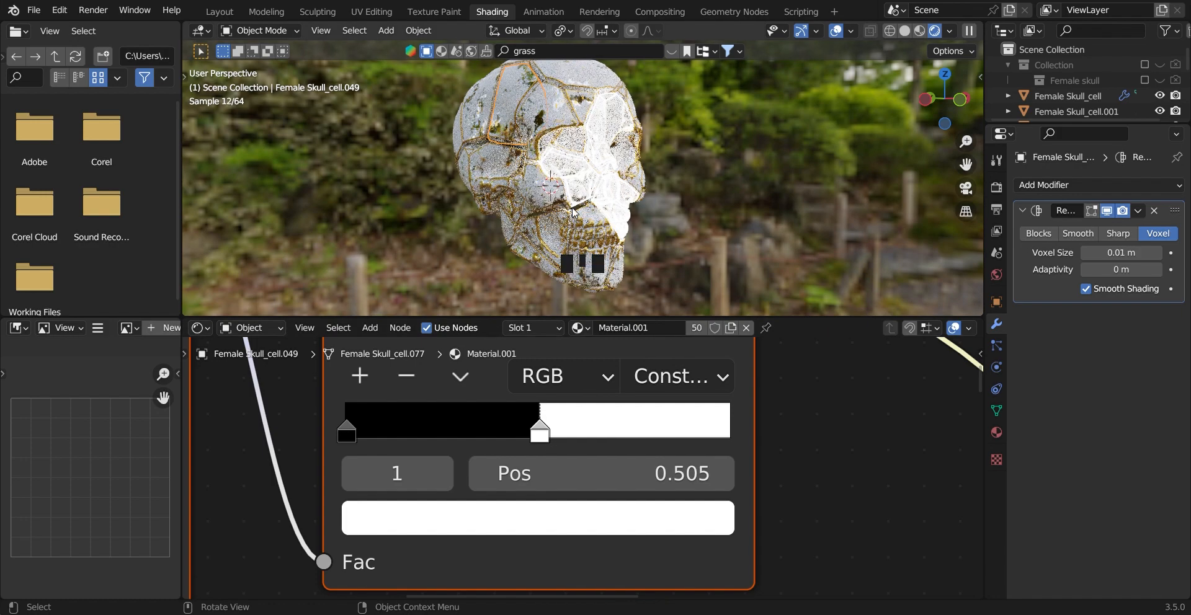
{"action": "scroll", "coordinate": [613, 253], "scroll_direction": "down", "scroll_amount": 1}
{"action": "key", "text": "ctrl+s"}
Step: Select the eye-socket fragment and set Material.002's Emission Strength to 0.5
{"action": "left_click", "coordinate": [578, 189]}
{"action": "scroll", "coordinate": [660, 450], "scroll_direction": "down", "scroll_amount": 6}
{"action": "middle_click_drag", "start_coordinate": [701, 521], "coordinate": [605, 456]}
{"action": "scroll", "coordinate": [595, 458], "scroll_direction": "up", "scroll_amount": 5}
{"action": "scroll", "coordinate": [586, 460], "scroll_direction": "up", "scroll_amount": 2}
{"action": "left_click", "coordinate": [693, 452]}
{"action": "middle_click_drag", "start_coordinate": [794, 434], "coordinate": [570, 419]}
{"action": "double_click", "coordinate": [751, 398]}
{"action": "type", "text": ".5"}
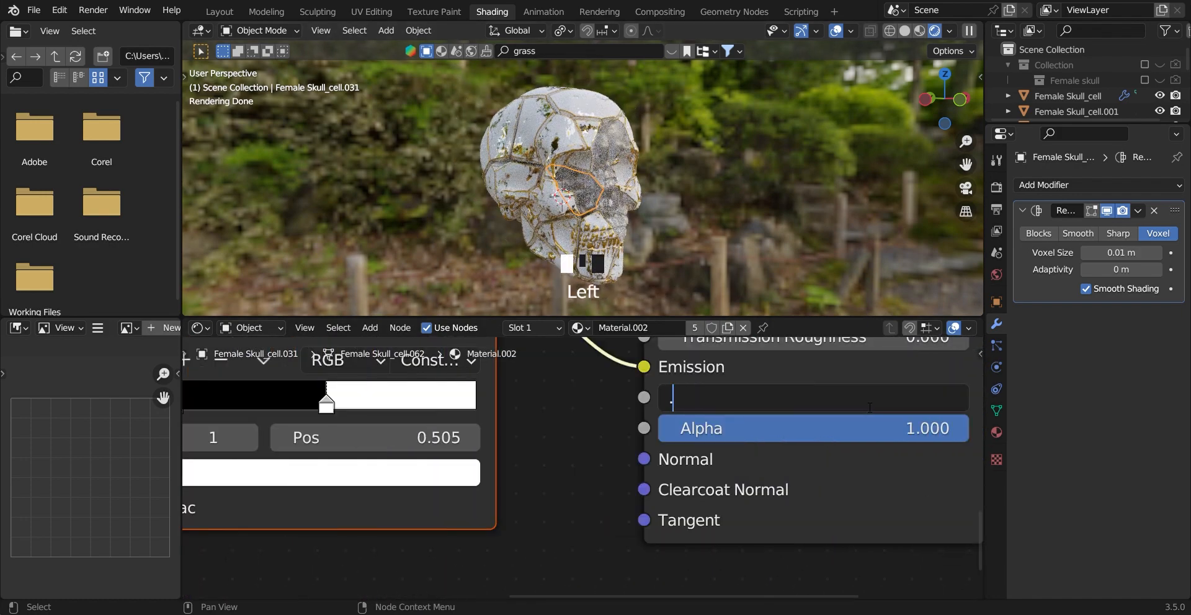
{"action": "key", "text": "Return"}
Step: Set Material.002's Emission Strength to 5 and move the emission ColorRamp's white stop to 0.513
{"action": "scroll", "coordinate": [611, 186], "scroll_direction": "up", "scroll_amount": 5}
{"action": "double_click", "coordinate": [751, 380]}
{"action": "type", "text": "5"}
{"action": "key", "text": "Return"}
{"action": "left_click_drag", "start_coordinate": [588, 444], "coordinate": [591, 439]}
{"action": "scroll", "coordinate": [611, 273], "scroll_direction": "down", "scroll_amount": 2}
{"action": "scroll", "coordinate": [598, 432], "scroll_direction": "up", "scroll_amount": 2}
Step: Set Material.002's Emission Strength to 15 and save the file
{"action": "scroll", "coordinate": [591, 453], "scroll_direction": "down", "scroll_amount": 9}
{"action": "scroll", "coordinate": [710, 186], "scroll_direction": "down", "scroll_amount": 3}
{"action": "middle_click_drag", "start_coordinate": [877, 446], "coordinate": [678, 453]}
{"action": "scroll", "coordinate": [678, 453], "scroll_direction": "up", "scroll_amount": 3}
{"action": "left_click", "coordinate": [682, 455]}
{"action": "type", "text": "15"}
{"action": "key", "text": "Return"}
{"action": "scroll", "coordinate": [682, 454], "scroll_direction": "down", "scroll_amount": 3}
{"action": "key", "text": "ctrl+s"}
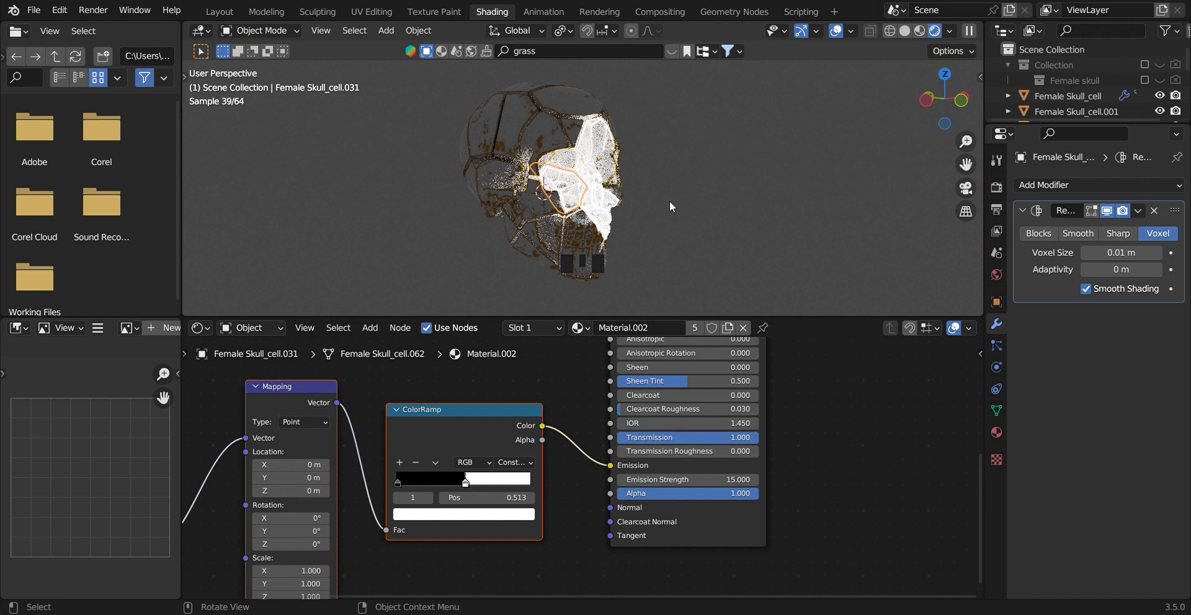
Step: Move the emission ColorRamp's white stop to 0.531 and set Emission Strength to 25
{"action": "scroll", "coordinate": [593, 466], "scroll_direction": "up", "scroll_amount": 5}
{"action": "scroll", "coordinate": [592, 465], "scroll_direction": "down", "scroll_amount": 3}
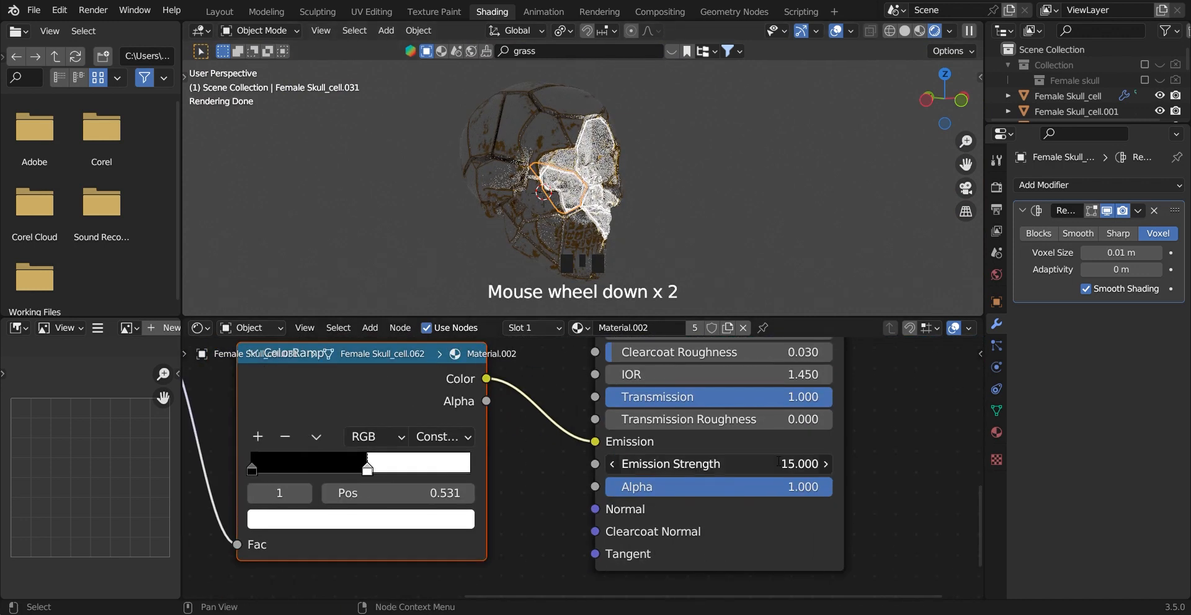
{"action": "key", "text": "Return"}
{"action": "scroll", "coordinate": [578, 448], "scroll_direction": "down", "scroll_amount": 3}
{"action": "middle_click_drag", "start_coordinate": [470, 474], "coordinate": [589, 450]}
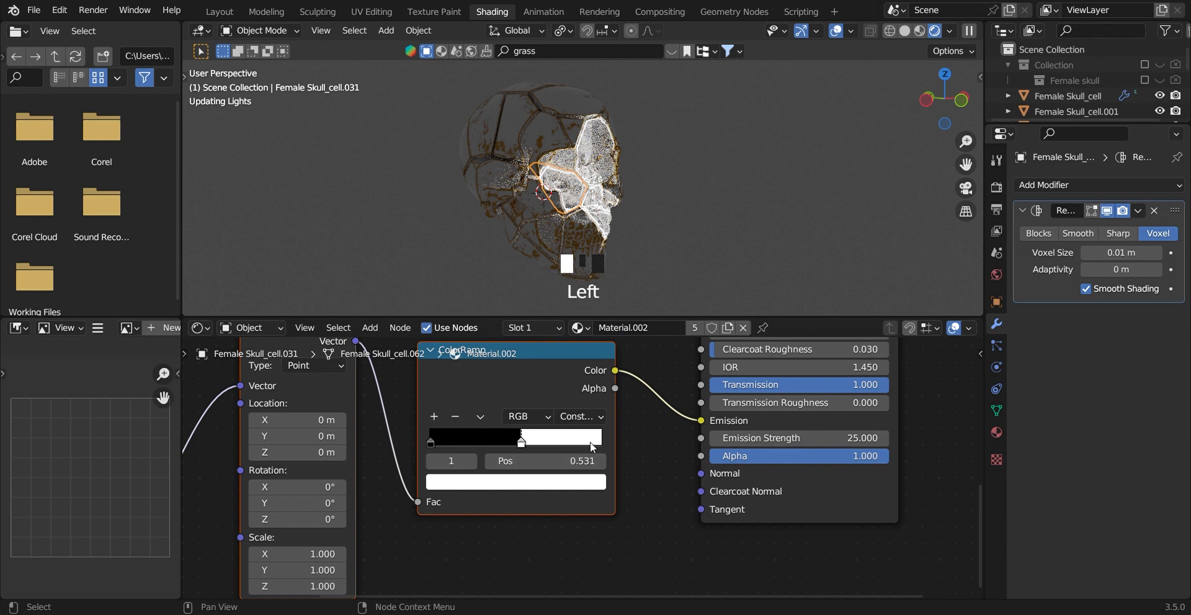
Step: Change the emission ColorRamp's white stop to light red with Hue 0.999, Saturation 0.857 and Value 1.000
{"action": "left_click", "coordinate": [581, 490]}
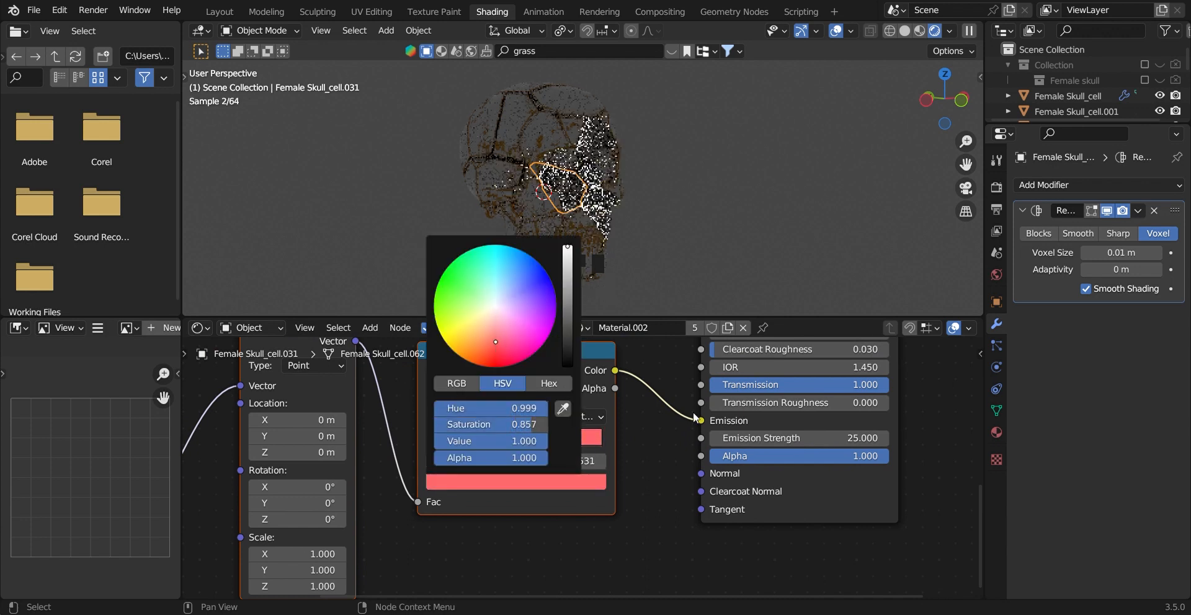
{"action": "left_click", "coordinate": [650, 426]}
{"action": "scroll", "coordinate": [651, 426], "scroll_direction": "down", "scroll_amount": 2}
{"action": "middle_click_drag", "start_coordinate": [649, 423], "coordinate": [632, 436]}
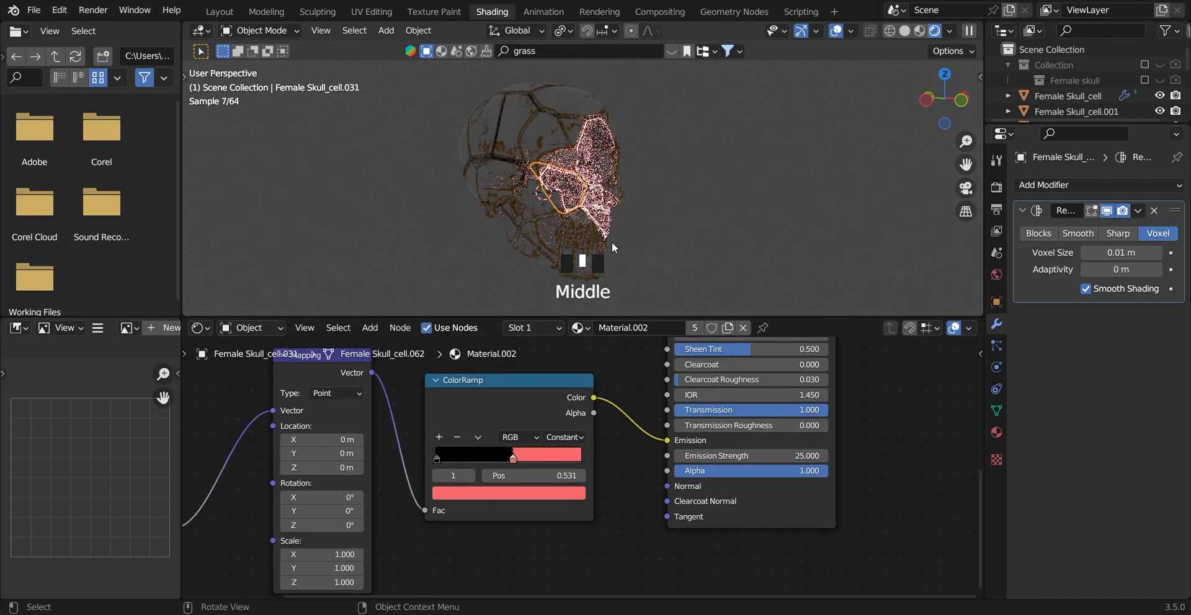
Step: Select the glowing forehead fragment and set Material.002's Emission Strength to 40
{"action": "scroll", "coordinate": [628, 404], "scroll_direction": "up", "scroll_amount": 1}
{"action": "scroll", "coordinate": [627, 405], "scroll_direction": "up", "scroll_amount": 6}
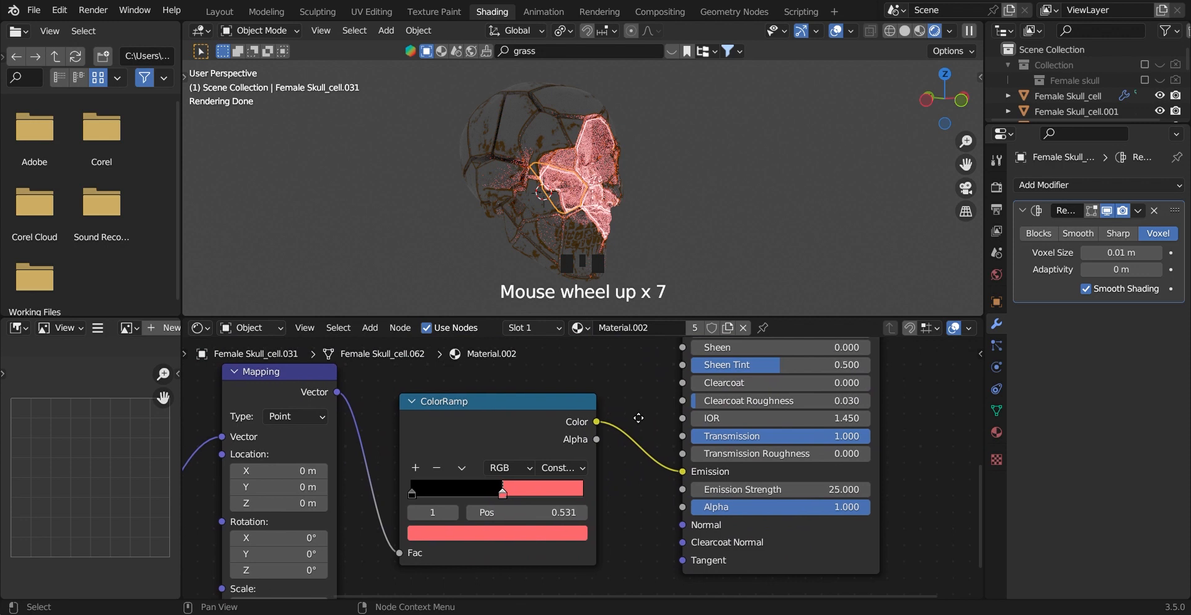
{"action": "scroll", "coordinate": [593, 397], "scroll_direction": "down", "scroll_amount": 9}
{"action": "middle_click_drag", "start_coordinate": [535, 377], "coordinate": [501, 614]}
{"action": "scroll", "coordinate": [576, 445], "scroll_direction": "down", "scroll_amount": 4}
{"action": "left_click", "coordinate": [530, 206]}
{"action": "scroll", "coordinate": [538, 445], "scroll_direction": "up", "scroll_amount": 4}
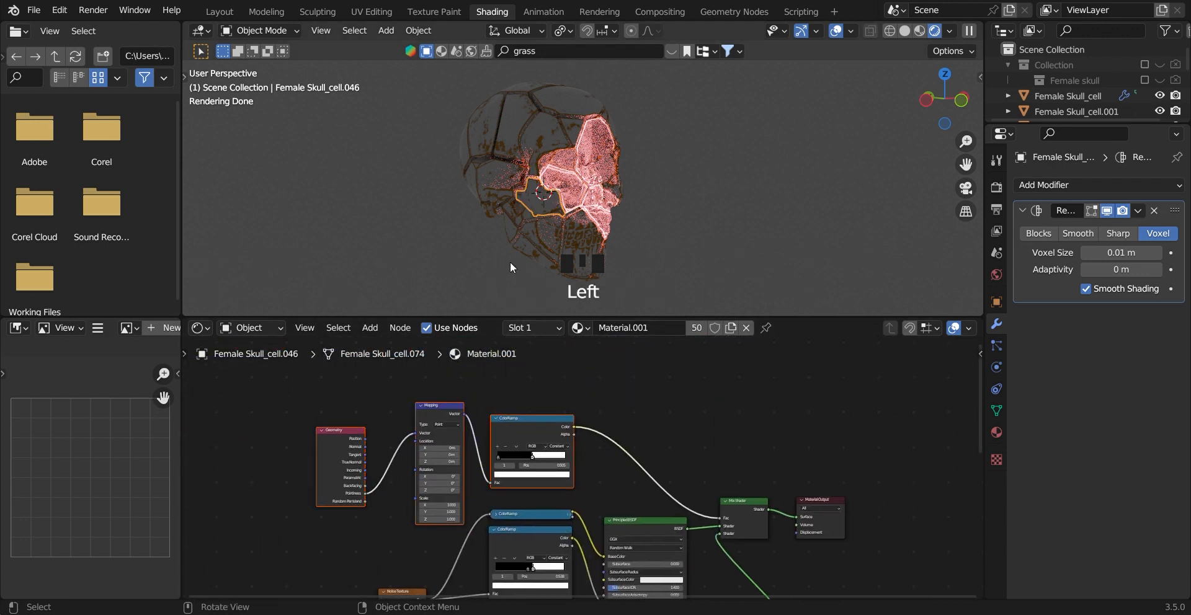
{"action": "left_click", "coordinate": [594, 155]}
{"action": "middle_click_drag", "start_coordinate": [592, 549], "coordinate": [654, 366]}
{"action": "scroll", "coordinate": [610, 494], "scroll_direction": "up", "scroll_amount": 8}
{"action": "middle_click_drag", "start_coordinate": [751, 486], "coordinate": [633, 468]}
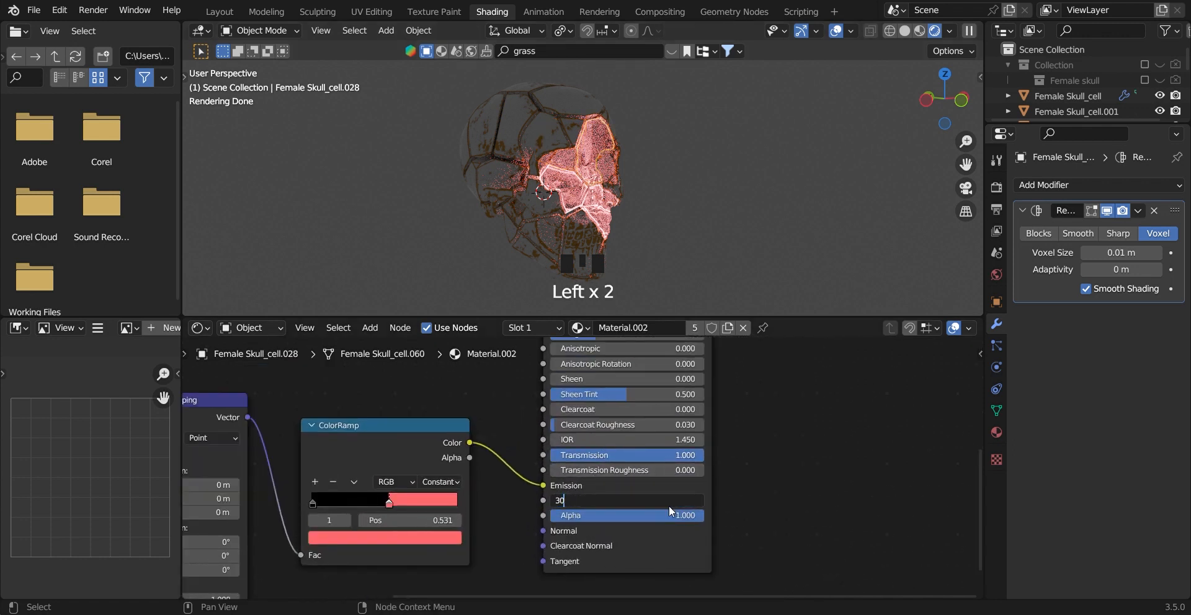
{"action": "middle_click_drag", "start_coordinate": [500, 477], "coordinate": [701, 458]}
{"action": "scroll", "coordinate": [645, 459], "scroll_direction": "up", "scroll_amount": 2}
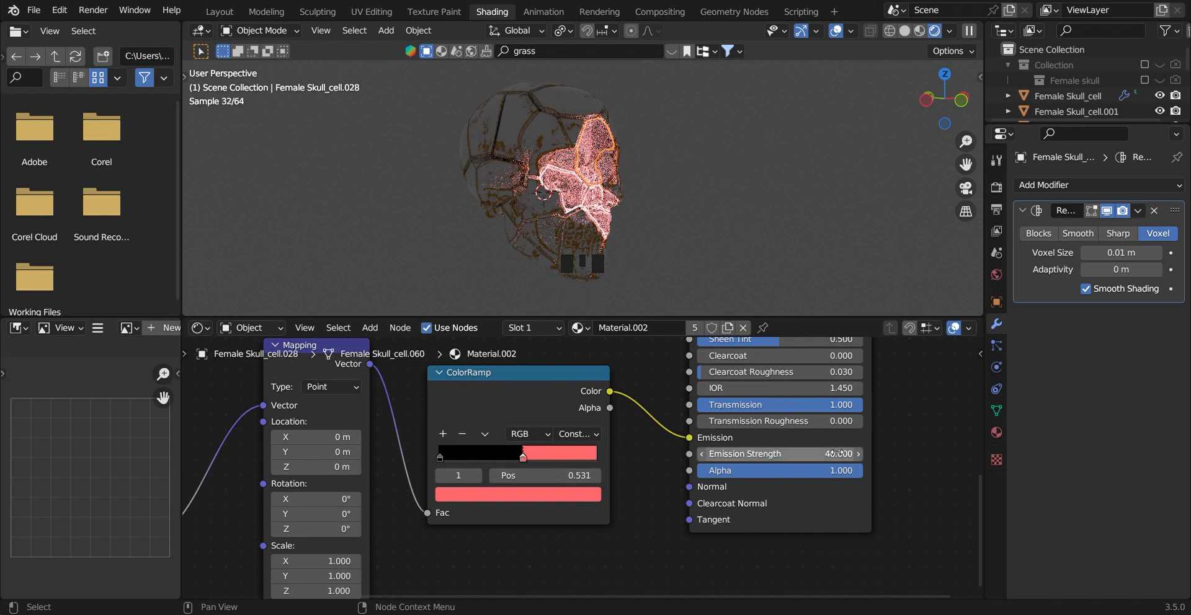
Step: Recolor the emission ColorRamp's light red stop to a stronger red with Hue 1.000, Saturation 0.934 and Value 1.000
{"action": "left_click", "coordinate": [557, 495]}
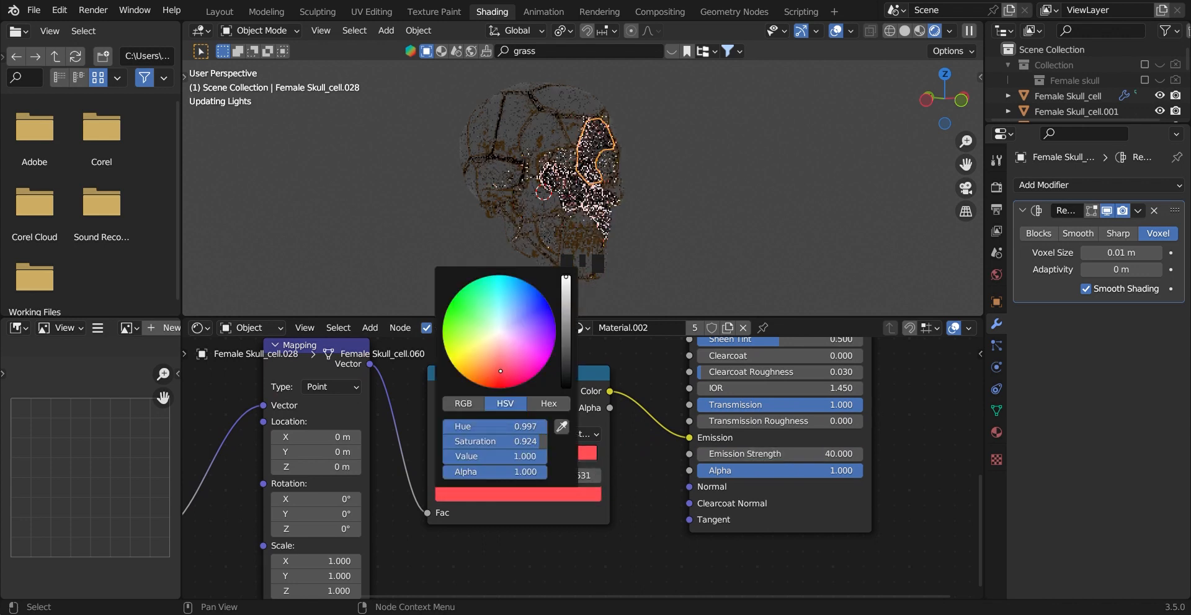
{"action": "left_click", "coordinate": [548, 492]}
{"action": "left_click", "coordinate": [504, 382]}
{"action": "left_click", "coordinate": [547, 494]}
{"action": "left_click", "coordinate": [503, 381]}
{"action": "left_click", "coordinate": [579, 496]}
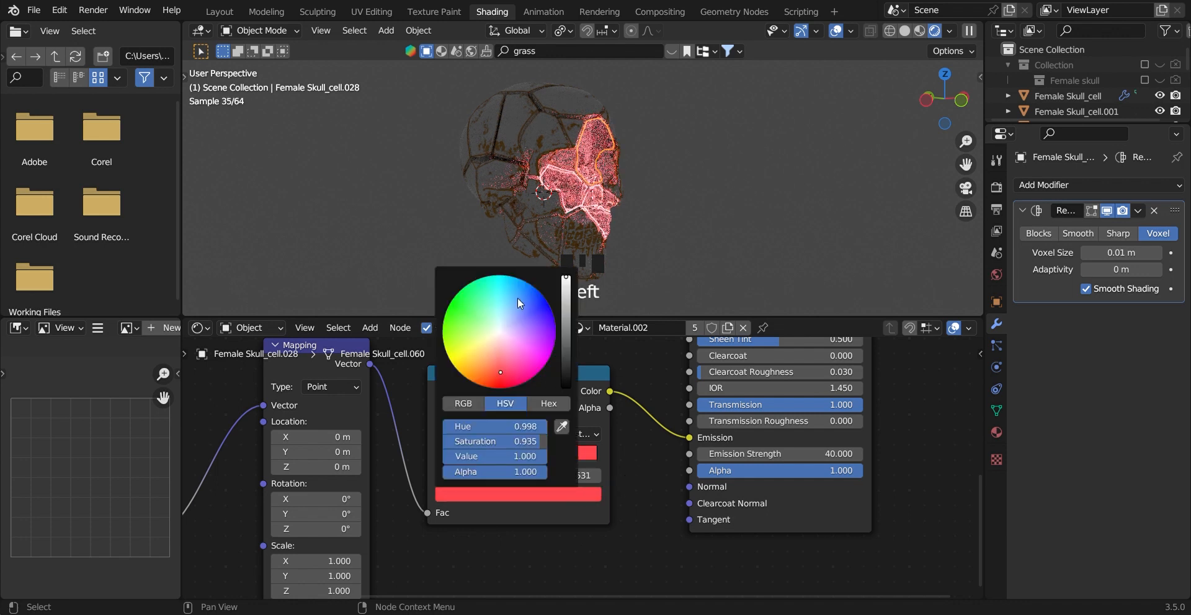
{"action": "left_click", "coordinate": [520, 298]}
{"action": "left_click", "coordinate": [527, 494]}
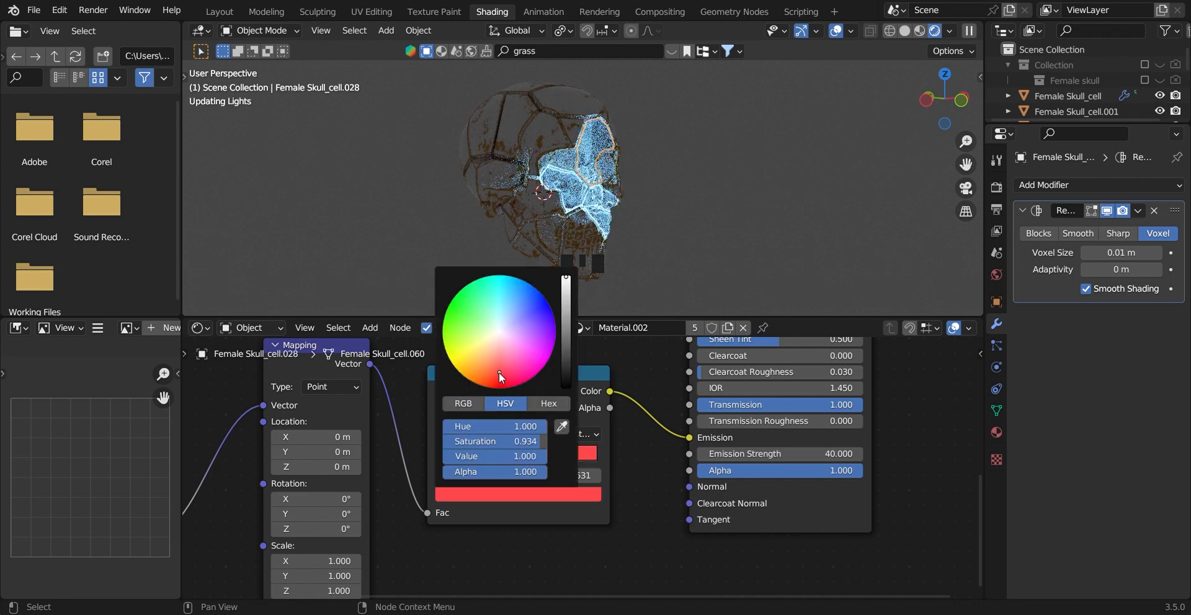
Step: In the Layout workspace, add a camera and align it to the current view of the skull
{"action": "left_click", "coordinate": [220, 12]}
{"action": "scroll", "coordinate": [660, 230], "scroll_direction": "down", "scroll_amount": 3}
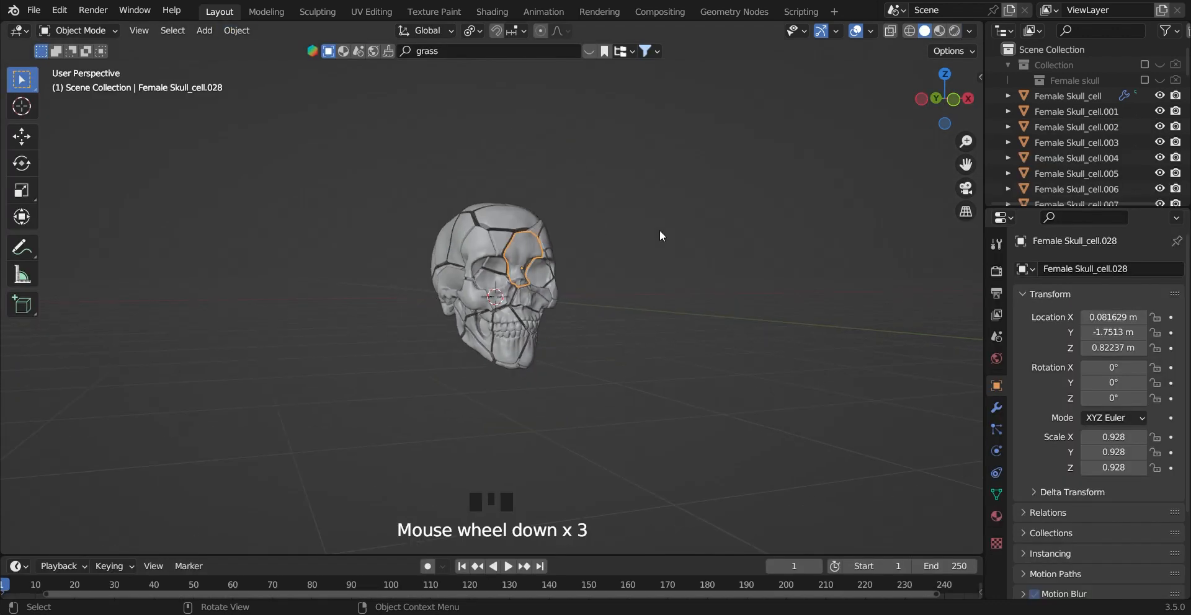
{"action": "key", "text": "shift+a"}
{"action": "left_click", "coordinate": [518, 476]}
{"action": "middle_click_drag", "start_coordinate": [519, 478], "coordinate": [594, 343]}
{"action": "key", "text": "ctrl+alt+KP_0"}
Step: Lock the camera to the view, frame the skull more closely from a lower angle, unlock it and save the file
{"action": "key", "text": "n"}
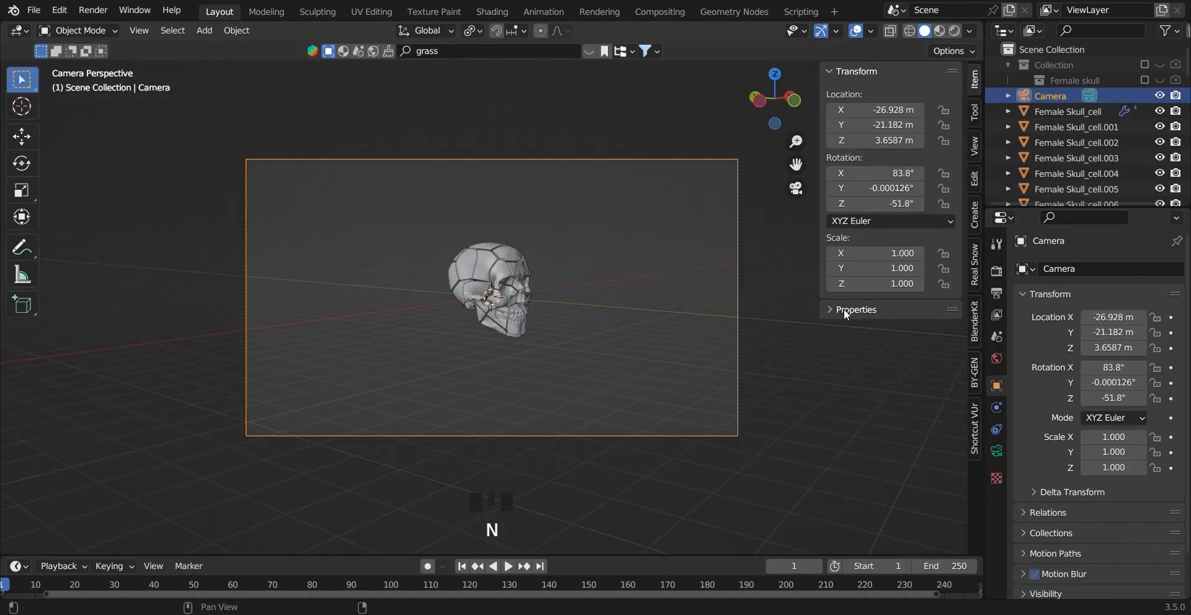
{"action": "left_click", "coordinate": [975, 152]}
{"action": "left_click", "coordinate": [919, 265]}
{"action": "scroll", "coordinate": [643, 288], "scroll_direction": "up", "scroll_amount": 3}
{"action": "middle_click_drag", "start_coordinate": [631, 294], "coordinate": [561, 299]}
{"action": "left_click", "coordinate": [888, 263]}
{"action": "key", "text": "ctrl+s"}
Step: Add an area light and move it beside the skull by about 3.51 m in X, 2.42 m in Y and 0.21 m in Z
{"action": "scroll", "coordinate": [572, 309], "scroll_direction": "down", "scroll_amount": 5}
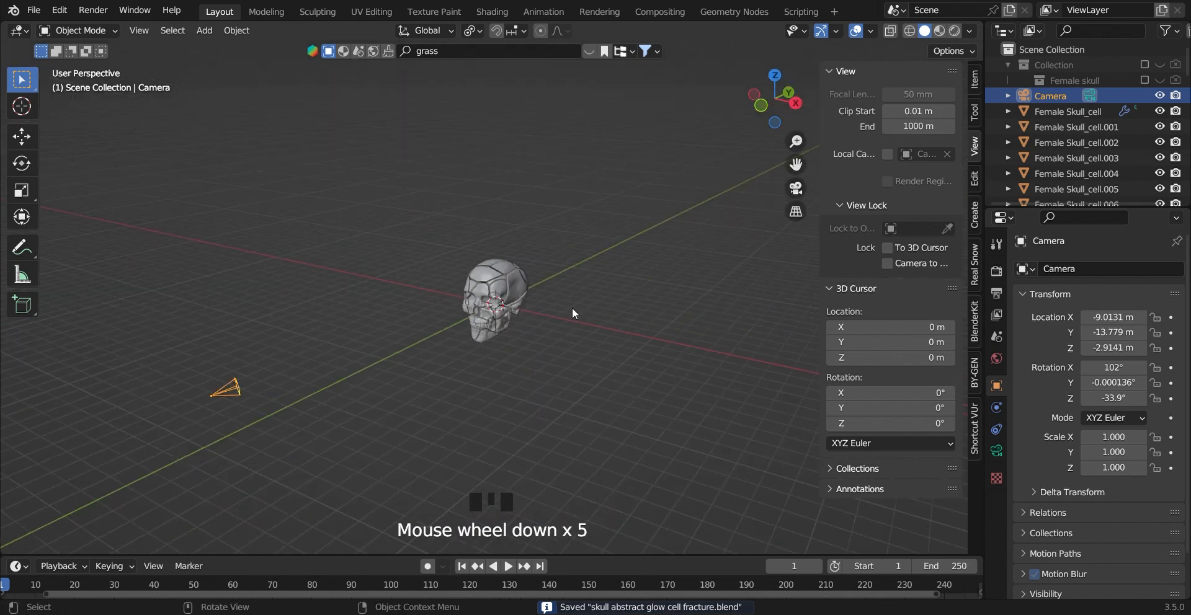
{"action": "key", "text": "shift+a"}
{"action": "mouse_move", "coordinate": [488, 234]}
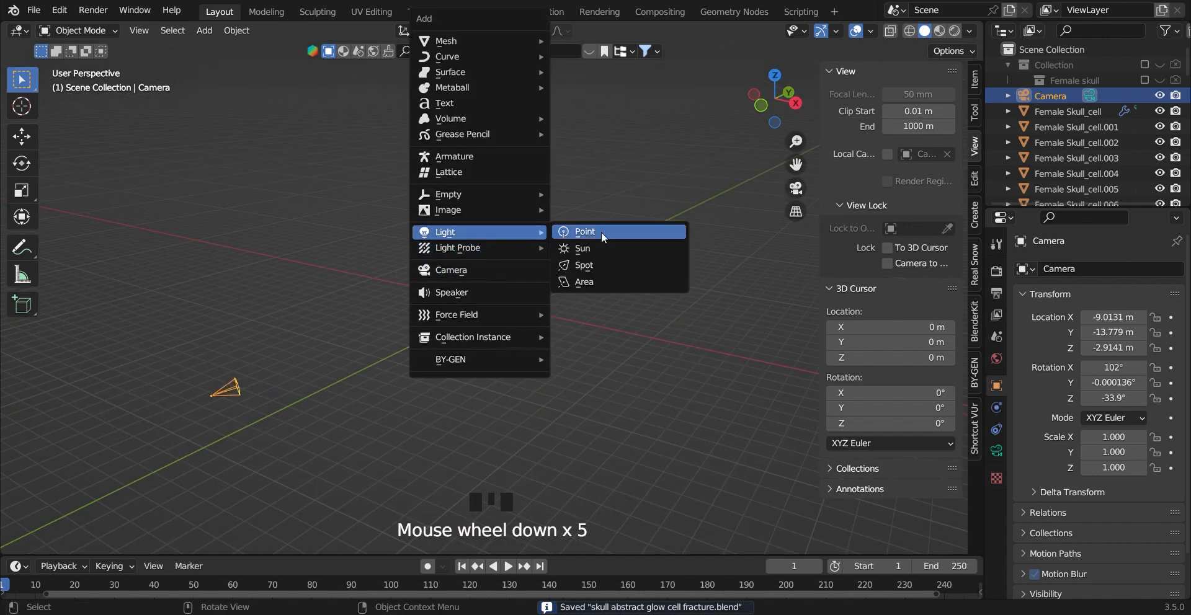
{"action": "left_click", "coordinate": [592, 283]}
{"action": "key", "text": "g"}
{"action": "left_click", "coordinate": [653, 319]}
{"action": "middle_click", "coordinate": [652, 319]}
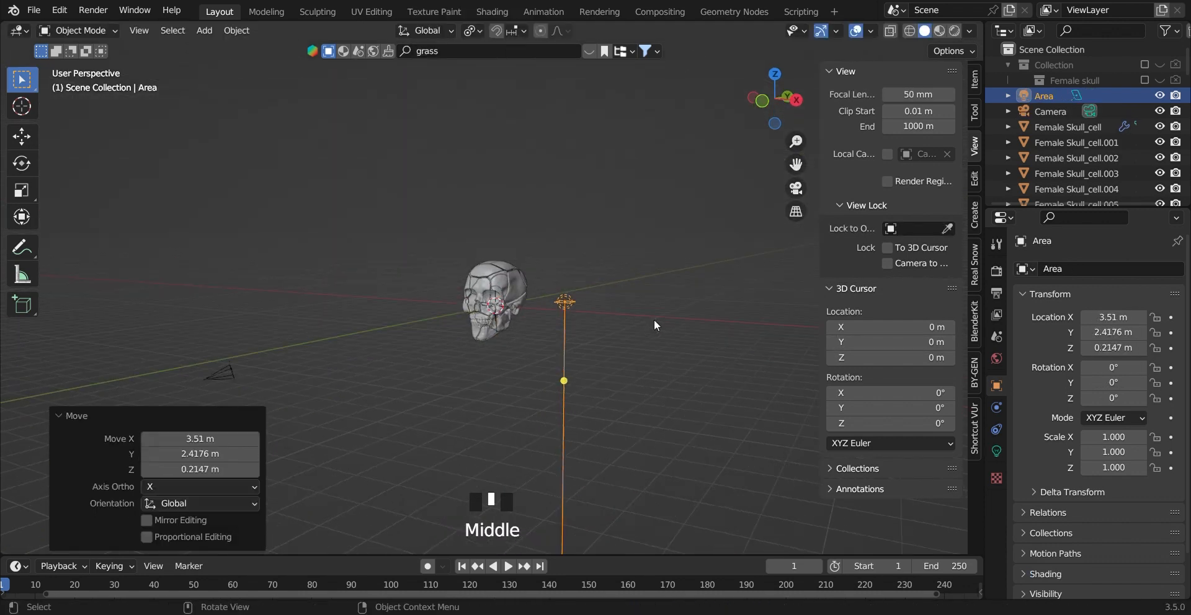
Step: Rotate the area light about 84° in front view toward the skull and scale it up to about 3.55
{"action": "key", "text": "KP_3"}
{"action": "key", "text": "KP_1"}
{"action": "key", "text": "r"}
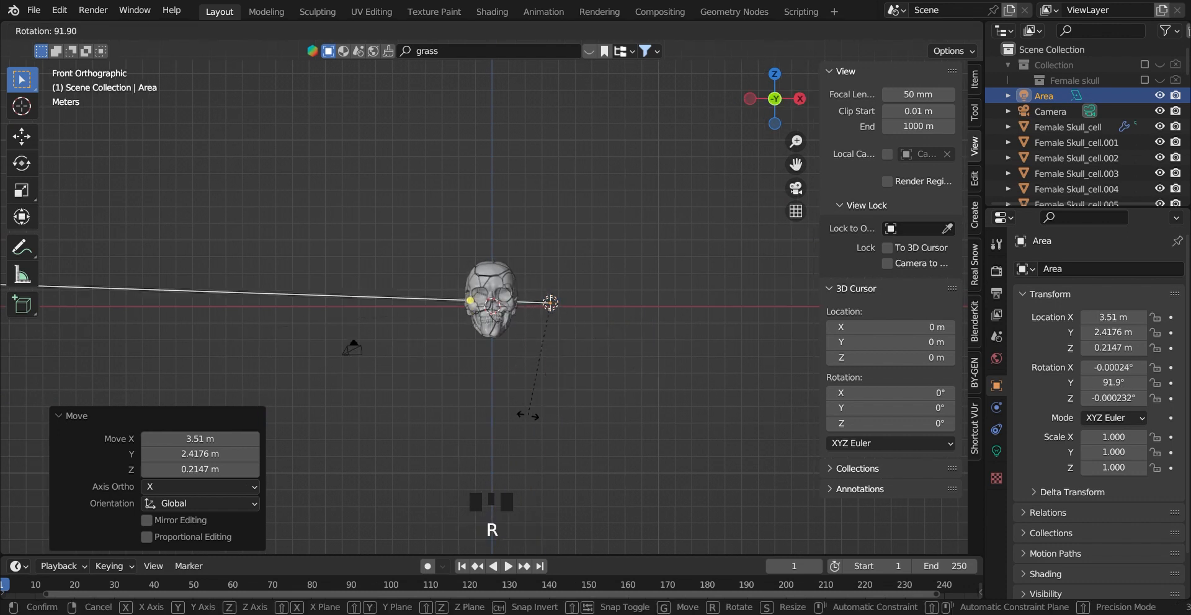
{"action": "left_click", "coordinate": [548, 409]}
{"action": "key", "text": "s"}
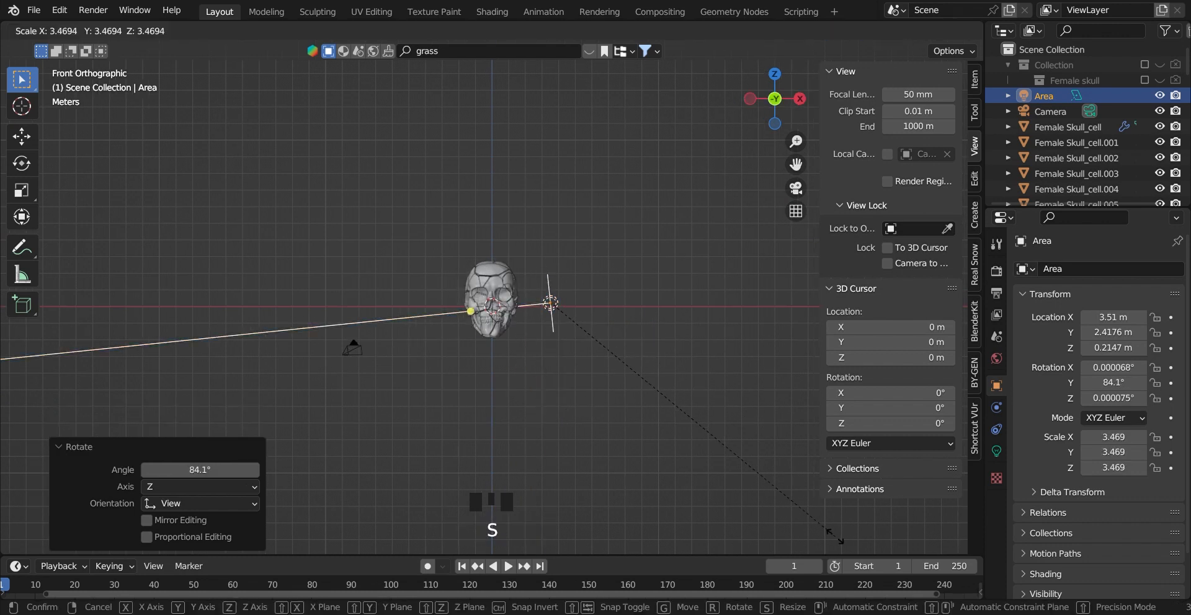
{"action": "left_click", "coordinate": [834, 535]}
Step: Change the area light's shape to Disk
{"action": "left_click", "coordinate": [997, 452]}
{"action": "left_click", "coordinate": [1123, 397]}
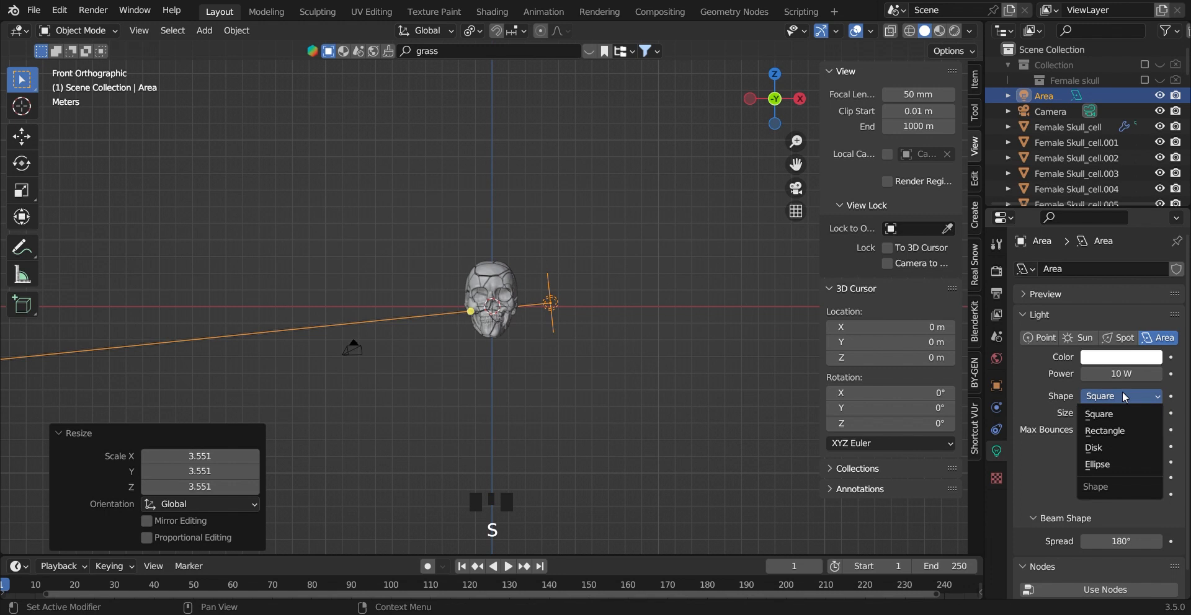
{"action": "left_click", "coordinate": [1115, 448]}
Step: In top view, rotate the area light about 25° toward the skull and move it about 3.2 m outward in X
{"action": "middle_click_drag", "start_coordinate": [497, 373], "coordinate": [557, 385]}
{"action": "key", "text": "KP_7"}
{"action": "key", "text": "r"}
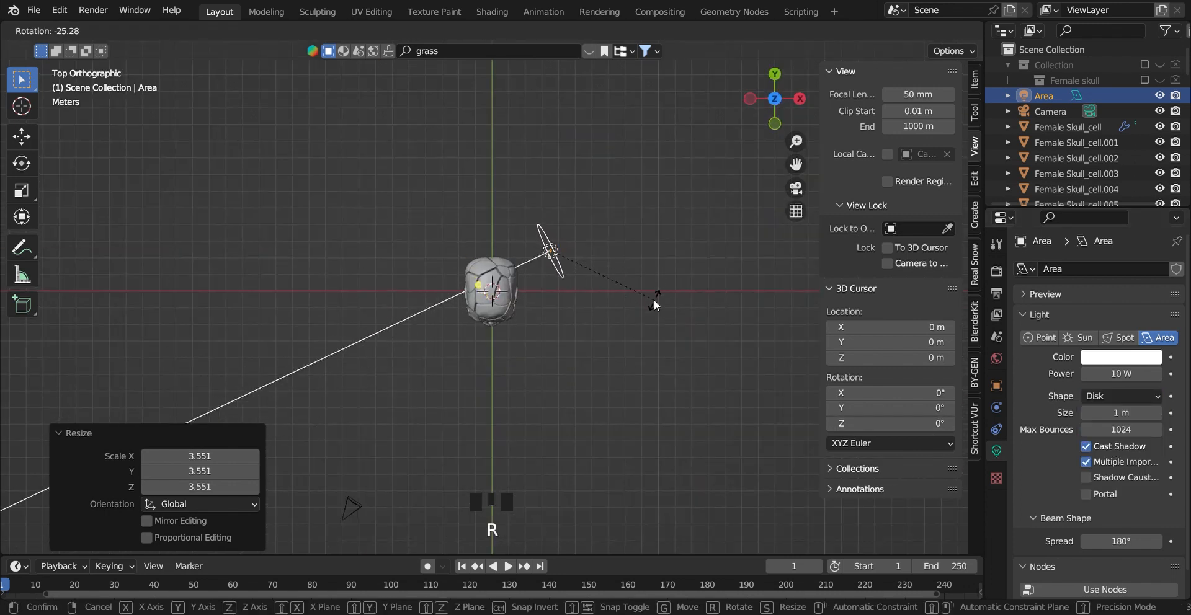
{"action": "left_click", "coordinate": [657, 299]}
{"action": "key", "text": "g"}
{"action": "left_click", "coordinate": [687, 317]}
{"action": "middle_click_drag", "start_coordinate": [686, 316], "coordinate": [636, 292]}
Step: Raise the area light about 1.5 m in camera view and switch the viewport to rendered shading
{"action": "key", "text": "KP_0"}
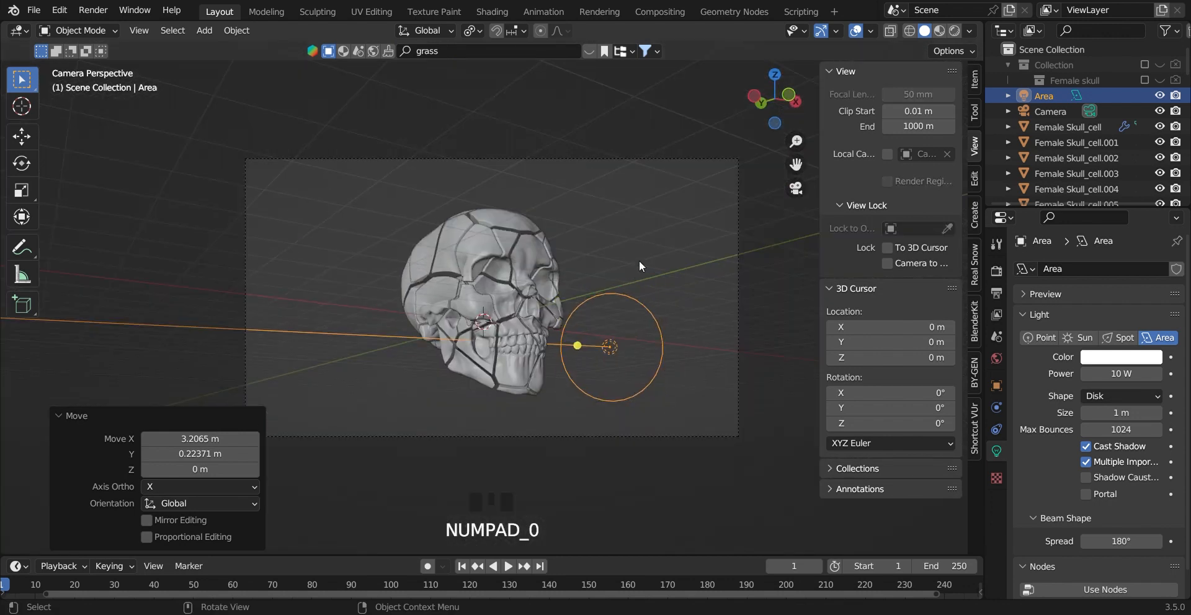
{"action": "key", "text": "g"}
{"action": "left_click", "coordinate": [673, 348]}
{"action": "key", "text": "z"}
{"action": "left_click", "coordinate": [619, 254]}
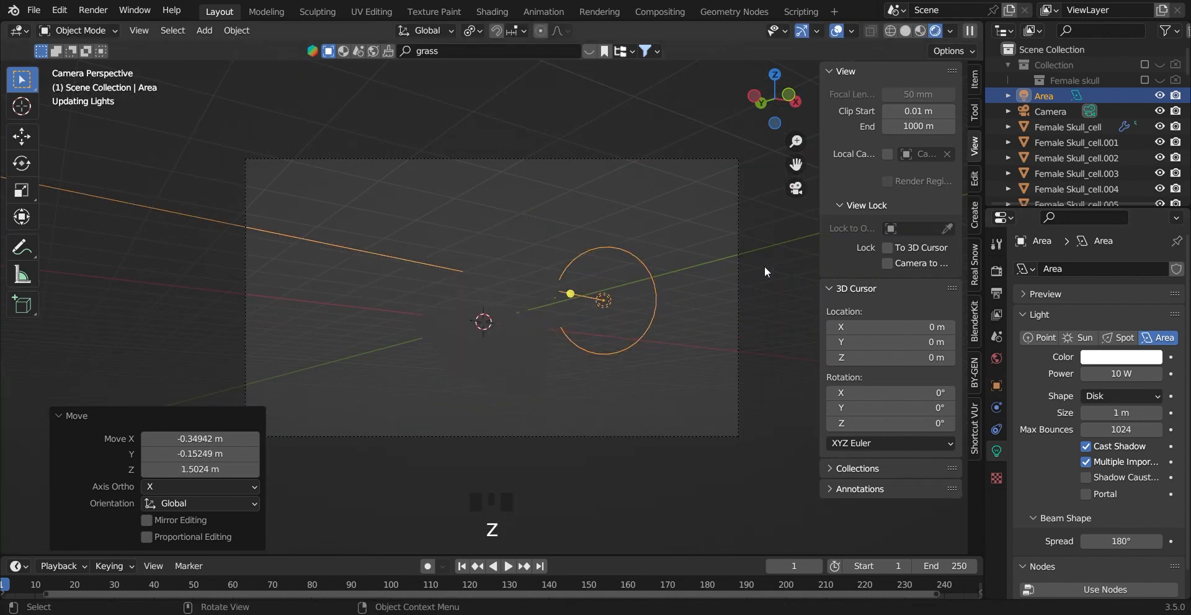
Step: Hide the viewport sidebar and set the area light's Power to 100 W
{"action": "key", "text": "n"}
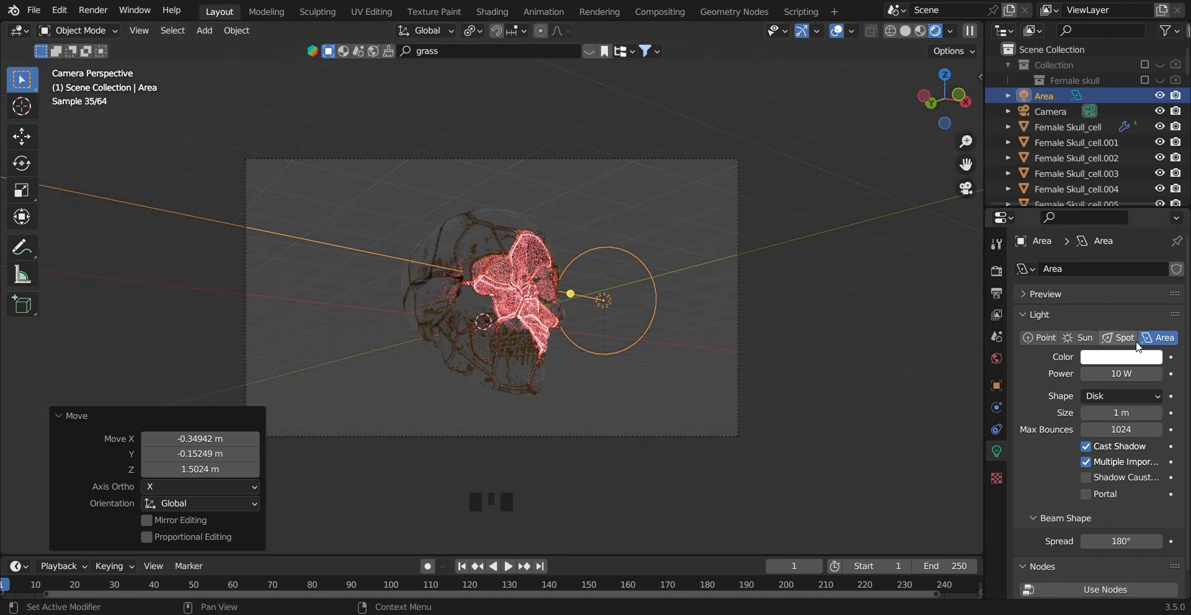
{"action": "left_click", "coordinate": [1136, 374]}
{"action": "type", "text": "100"}
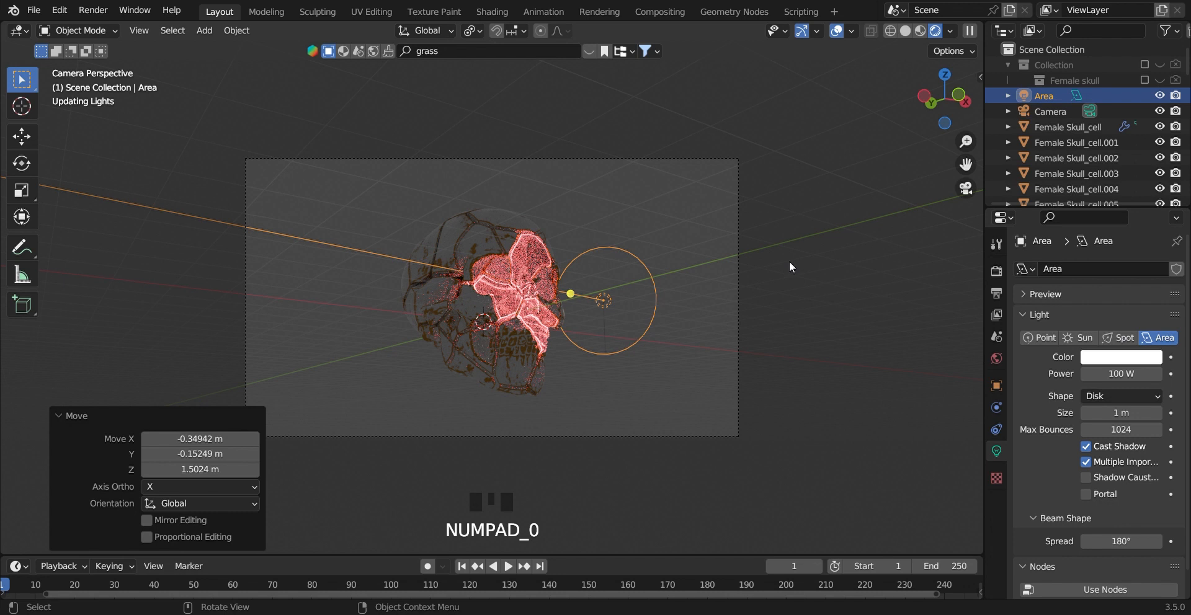
Step: Set the Cycles render device to GPU Compute and return to the area light's settings
{"action": "left_click", "coordinate": [997, 271]}
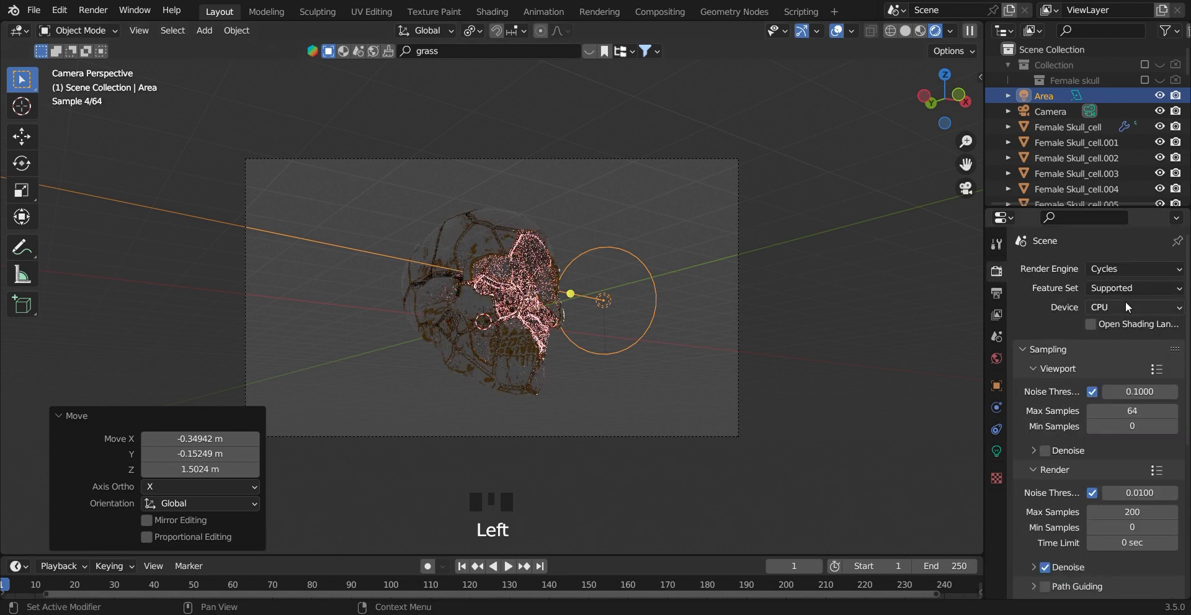
{"action": "left_click", "coordinate": [1123, 307]}
{"action": "key", "text": "Return"}
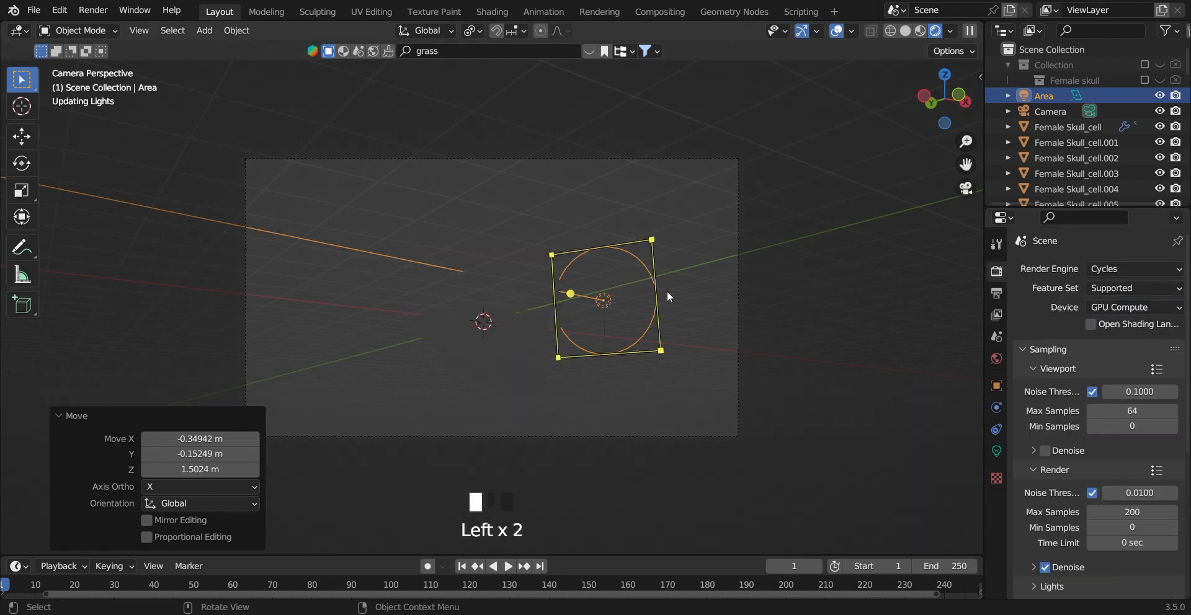
{"action": "left_click", "coordinate": [997, 451]}
{"action": "left_click", "coordinate": [624, 289]}
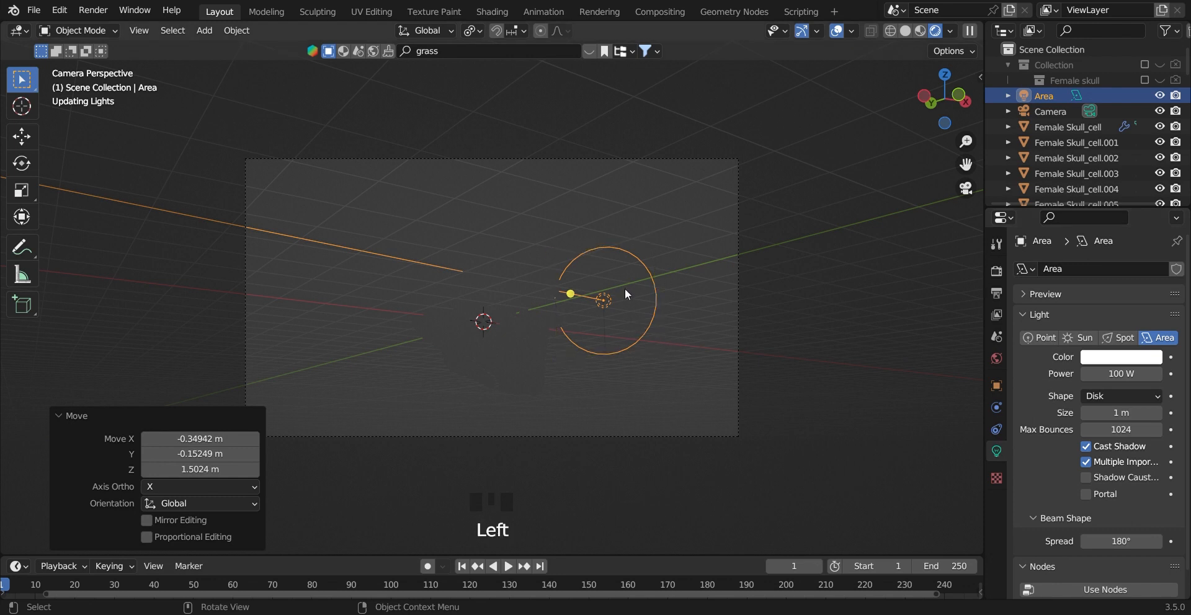
{"action": "scroll", "coordinate": [626, 284], "scroll_direction": "up", "scroll_amount": 3}
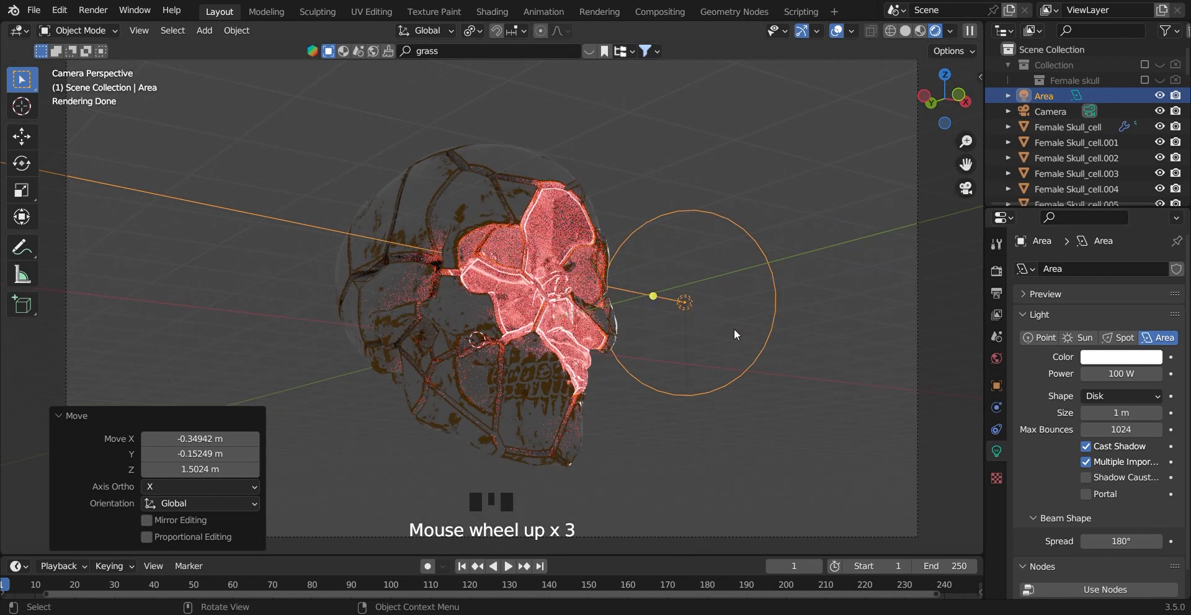
Step: Rotate and reposition the area light in top view so it shines on the skull, ending with a move of about -0.83 m in X and 0.72 m in Y
{"action": "scroll", "coordinate": [739, 298], "scroll_direction": "down", "scroll_amount": 3}
{"action": "middle_click_drag", "start_coordinate": [739, 301], "coordinate": [776, 385]}
{"action": "scroll", "coordinate": [781, 392], "scroll_direction": "down", "scroll_amount": 2}
{"action": "key", "text": "KP_7"}
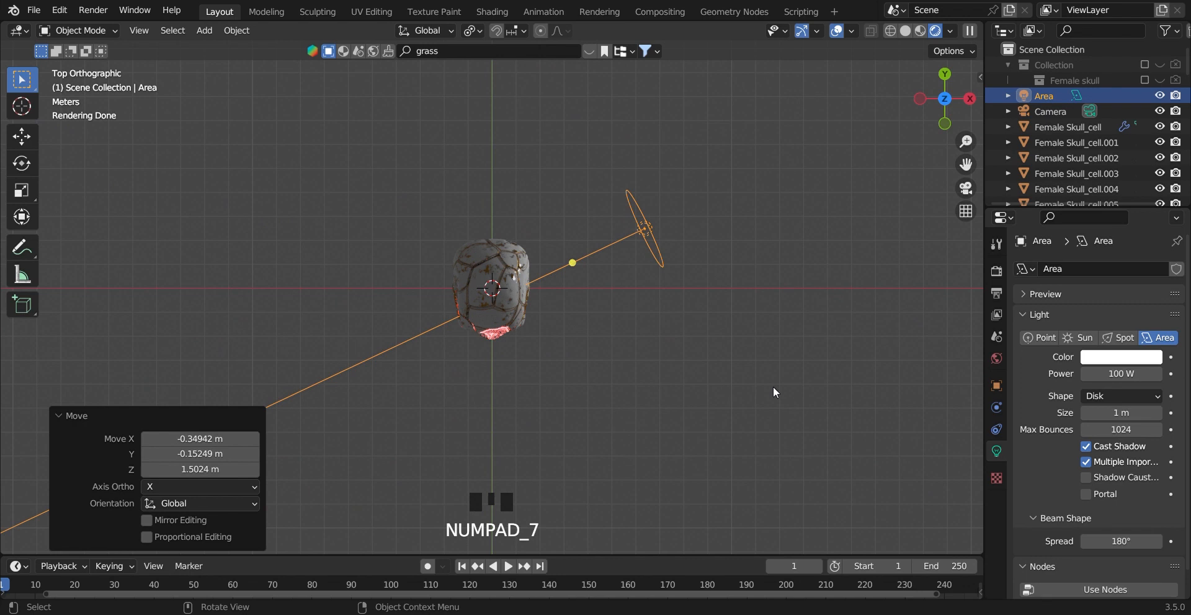
{"action": "key", "text": "r"}
{"action": "left_click", "coordinate": [709, 372]}
{"action": "key", "text": "g"}
{"action": "left_click", "coordinate": [719, 460]}
{"action": "key", "text": "r"}
{"action": "left_click", "coordinate": [716, 438]}
{"action": "key", "text": "g"}
{"action": "left_click", "coordinate": [694, 401]}
Step: Examine the lighting on the skull through the camera in rendered shading
{"action": "key", "text": "KP_0"}
{"action": "key", "text": "z"}
{"action": "key", "text": "z"}
{"action": "key", "text": "z"}
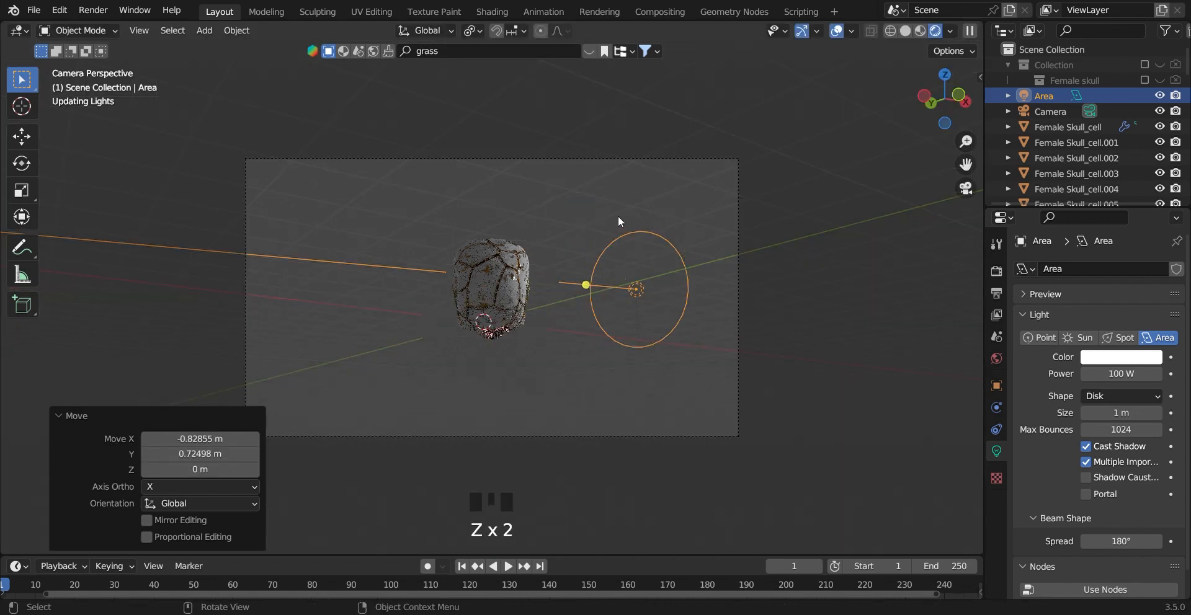
{"action": "scroll", "coordinate": [616, 277], "scroll_direction": "up", "scroll_amount": 1}
{"action": "middle_click_drag", "start_coordinate": [616, 278], "coordinate": [637, 314]}
{"action": "scroll", "coordinate": [629, 300], "scroll_direction": "down", "scroll_amount": 1}
{"action": "key", "text": "KP_0"}
{"action": "scroll", "coordinate": [637, 314], "scroll_direction": "up", "scroll_amount": 2}
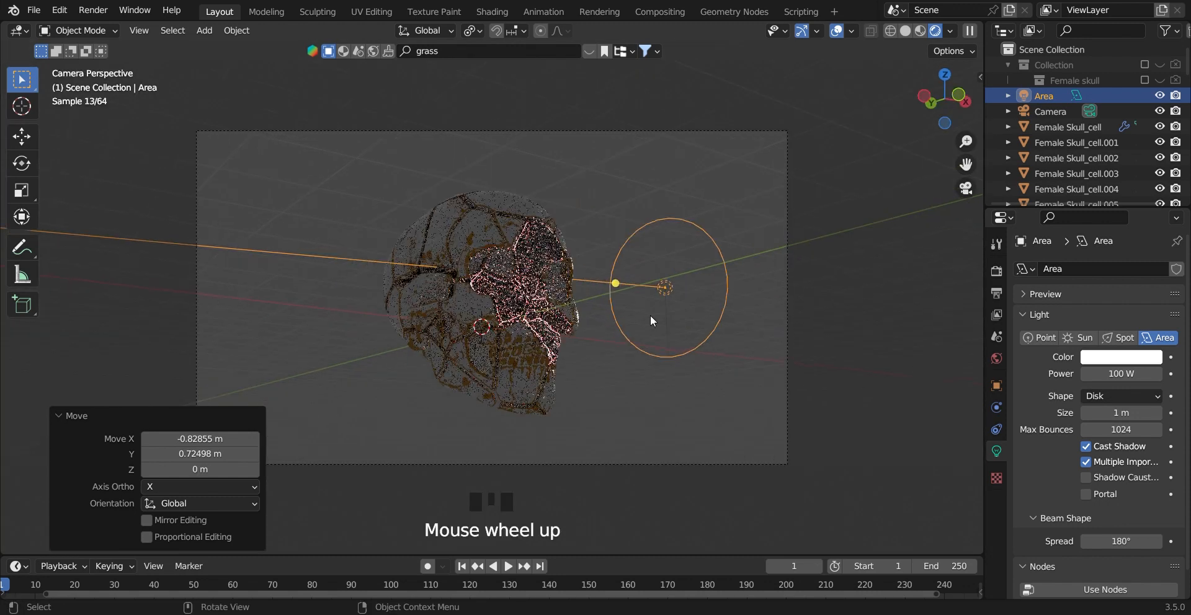
Step: Set the world background color to black and save the file
{"action": "left_click", "coordinate": [995, 358]}
{"action": "left_click", "coordinate": [1122, 370]}
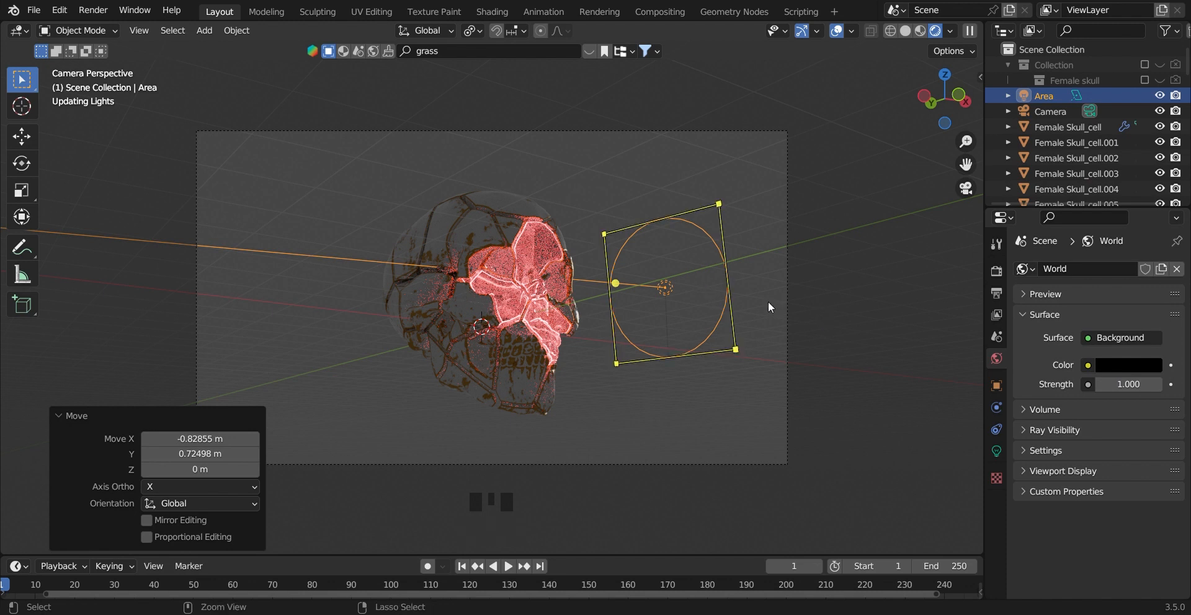
{"action": "key", "text": "ctrl+s"}
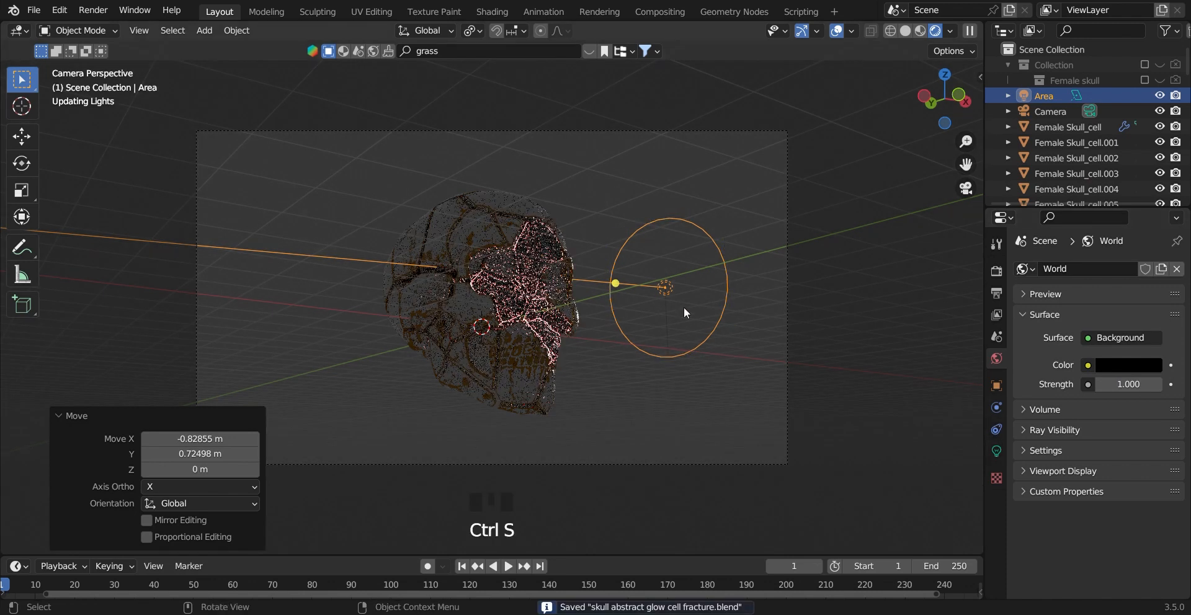
Step: Set the area light's Power to 500 W
{"action": "left_click", "coordinate": [997, 451]}
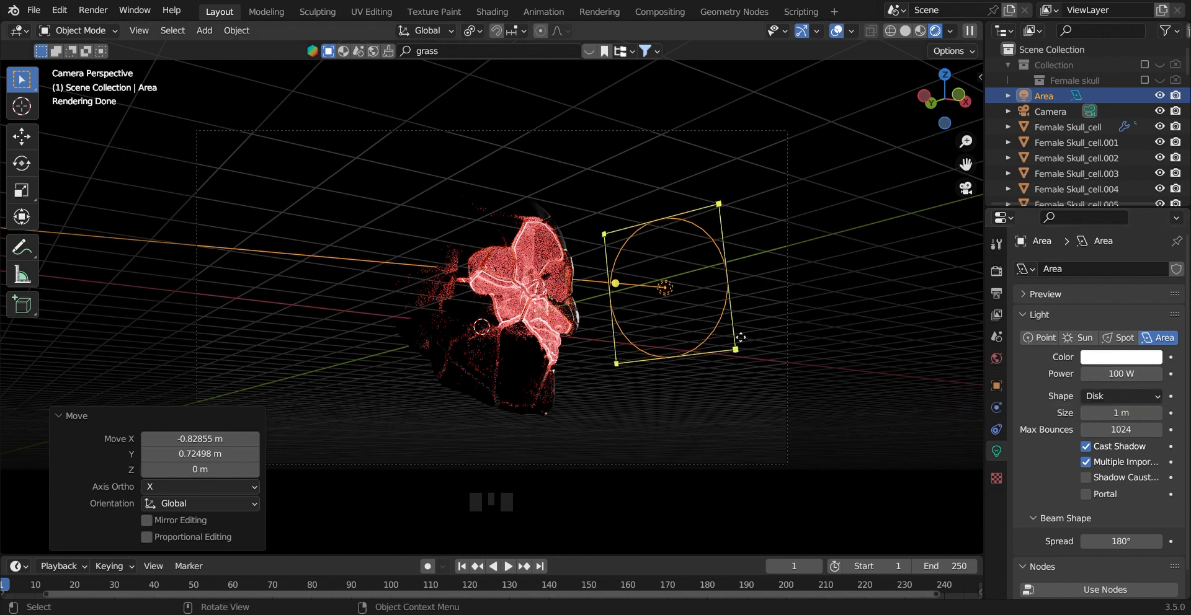
{"action": "left_click", "coordinate": [1118, 378]}
{"action": "type", "text": "5"}
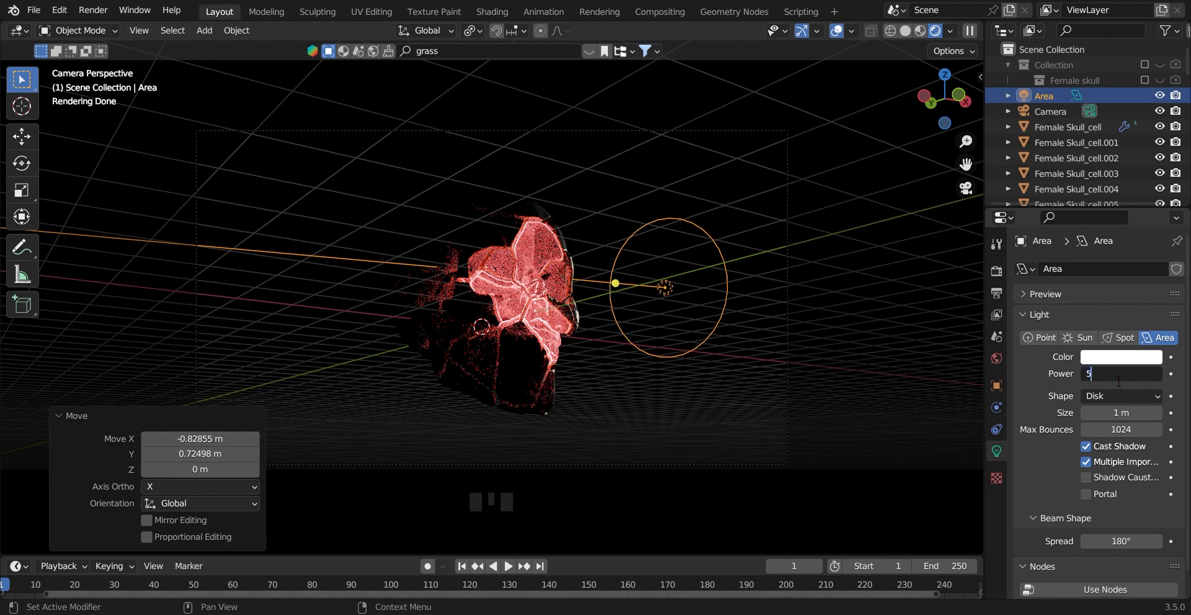
{"action": "type", "text": "00 W"}
{"action": "key", "text": "Return"}
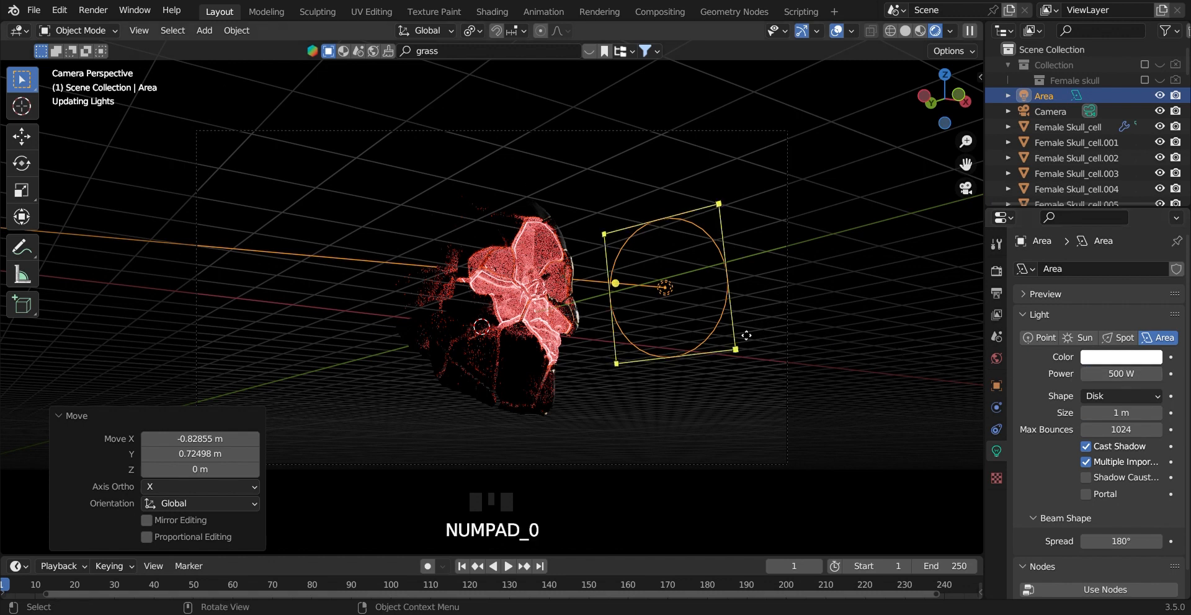
Step: Trackball-rotate the area light by about 5° in camera view to adjust its aim at the skull
{"action": "scroll", "coordinate": [746, 335], "scroll_direction": "up", "scroll_amount": 1}
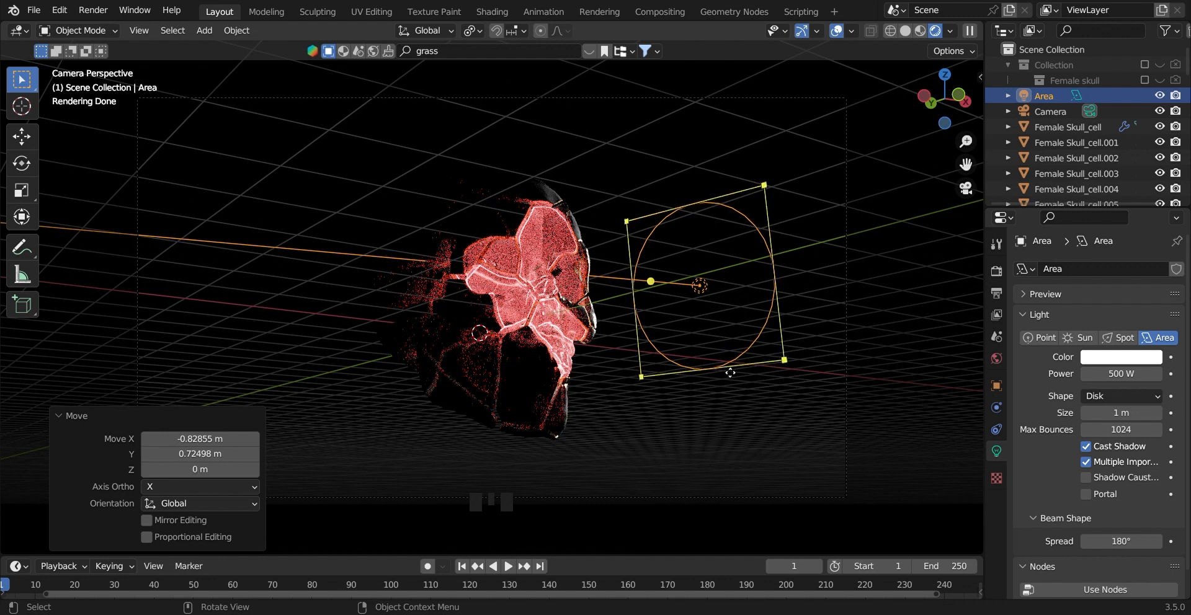
{"action": "key", "text": "r"}
{"action": "key", "text": "r"}
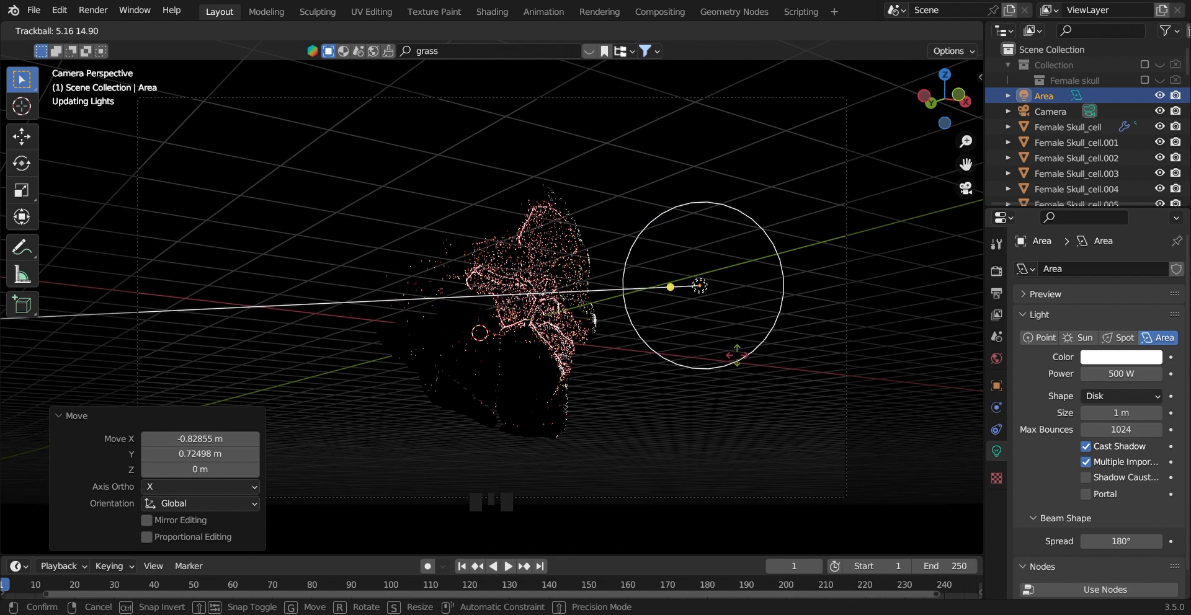
{"action": "left_click", "coordinate": [726, 355]}
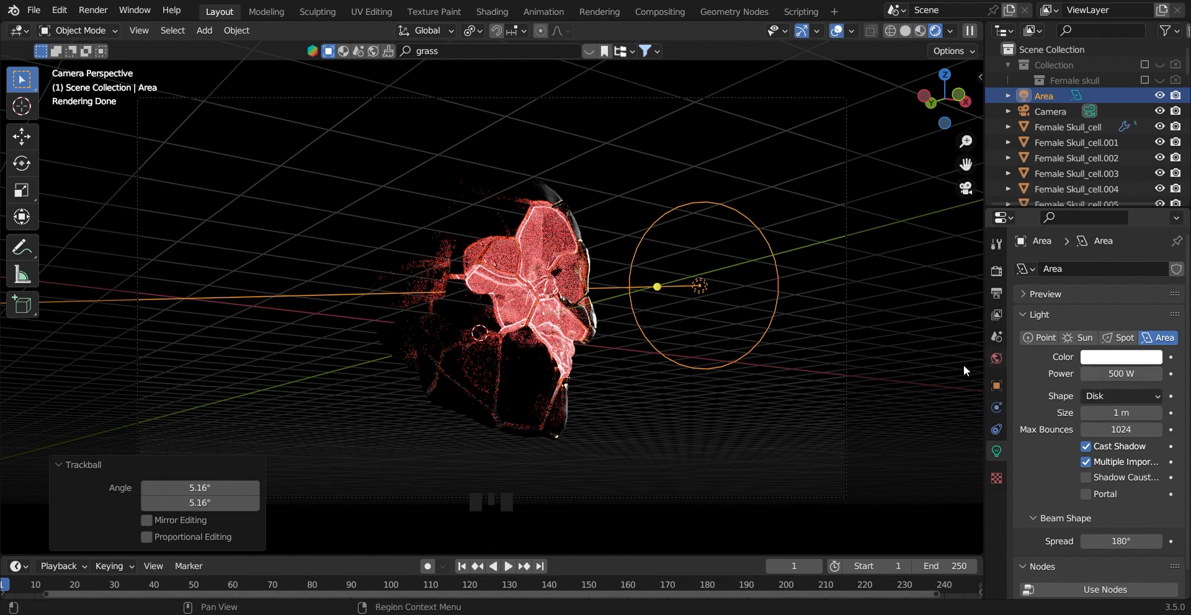
Step: Raise the area light about 0.83 m along the Z axis
{"action": "key", "text": "g"}
{"action": "key", "text": "z"}
{"action": "left_click", "coordinate": [720, 319]}
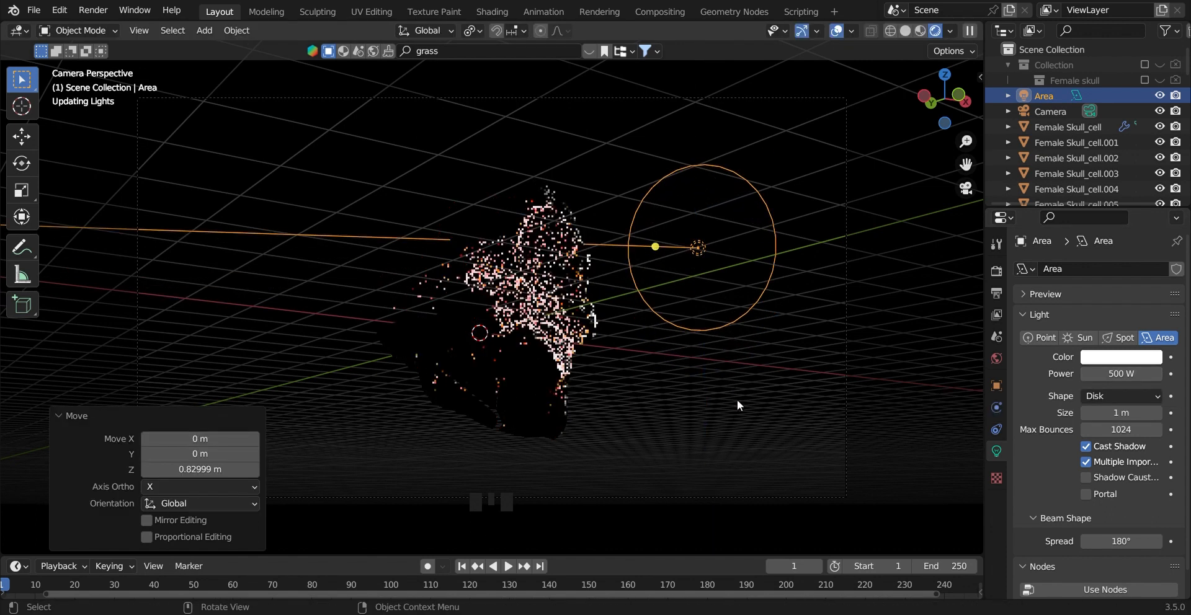
{"action": "key", "text": "r"}
{"action": "right_click", "coordinate": [802, 362]}
Step: In front view, scale the area light by about 1.31 and tilt it to aim down at the skull, then check through the camera
{"action": "middle_click_drag", "start_coordinate": [802, 362], "coordinate": [709, 386]}
{"action": "scroll", "coordinate": [710, 386], "scroll_direction": "down", "scroll_amount": 3}
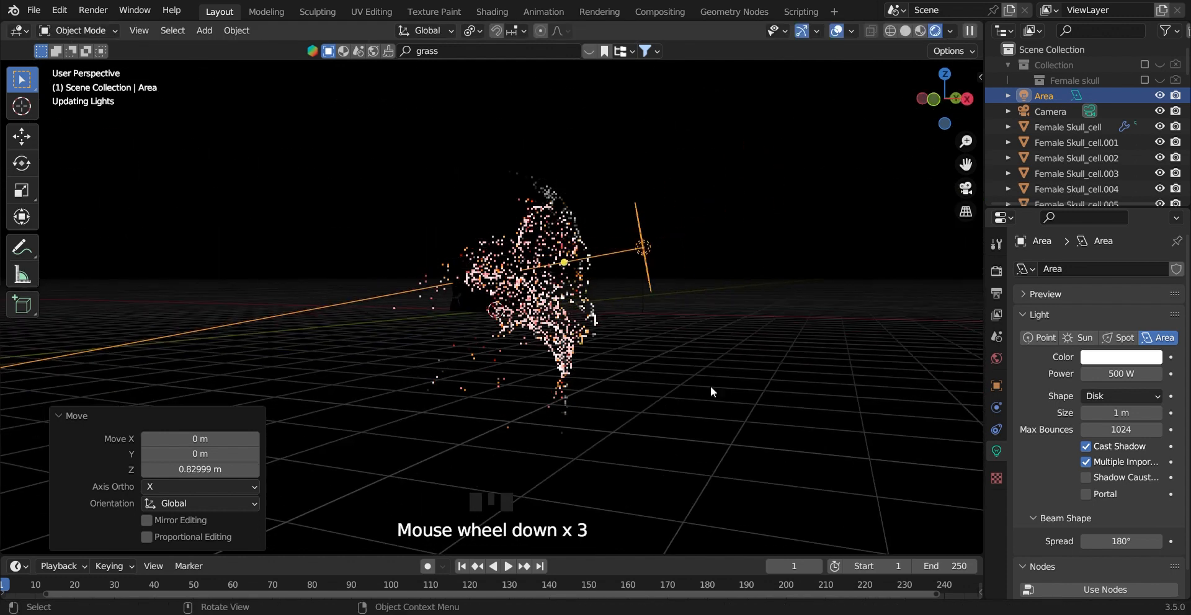
{"action": "key", "text": "KP_1"}
{"action": "key", "text": "r"}
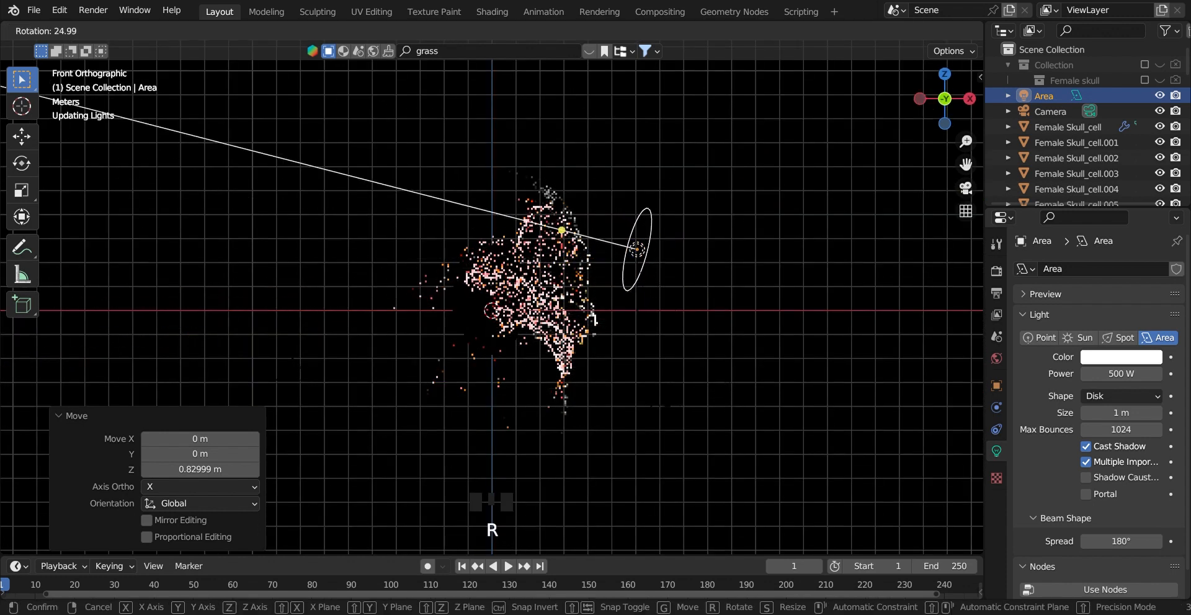
{"action": "left_click", "coordinate": [721, 434]}
{"action": "key", "text": "s"}
{"action": "left_click", "coordinate": [760, 491]}
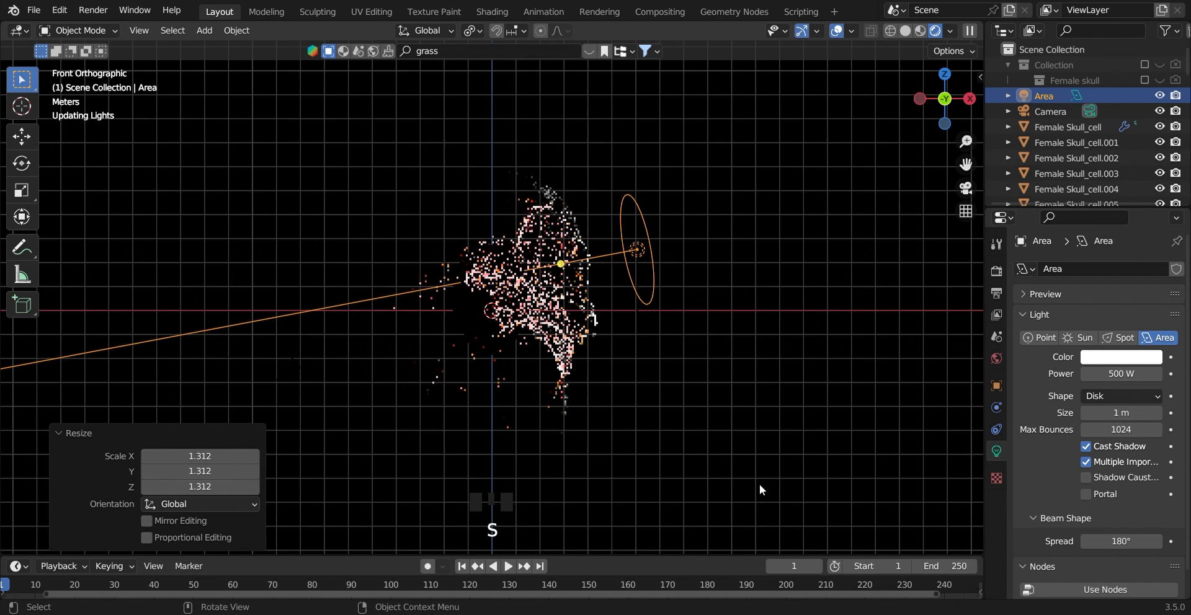
{"action": "key", "text": "r"}
{"action": "left_click", "coordinate": [773, 480]}
{"action": "mouse_move", "coordinate": [687, 420]}
{"action": "middle_mouse_down"}
{"action": "mouse_move", "coordinate": [556, 382]}
{"action": "mouse_move", "coordinate": [606, 421]}
{"action": "mouse_move", "coordinate": [696, 405]}
{"action": "middle_mouse_up"}
{"action": "scroll", "coordinate": [608, 377], "scroll_direction": "up", "scroll_amount": 2}
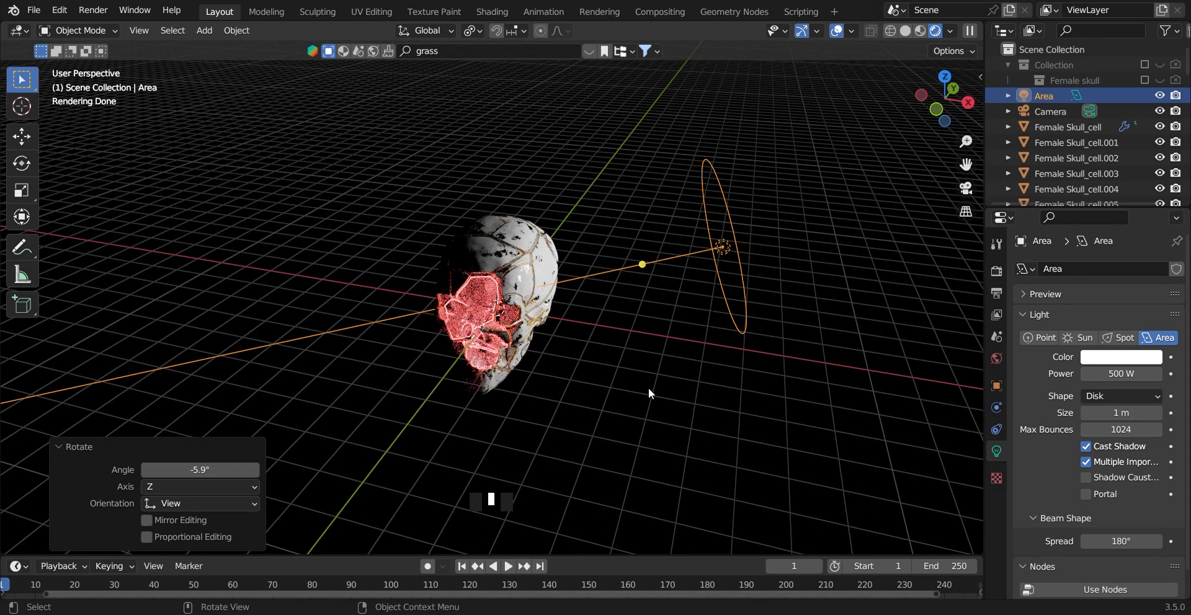
{"action": "middle_click_drag", "start_coordinate": [649, 388], "coordinate": [635, 387]}
{"action": "key", "text": "KP_0"}
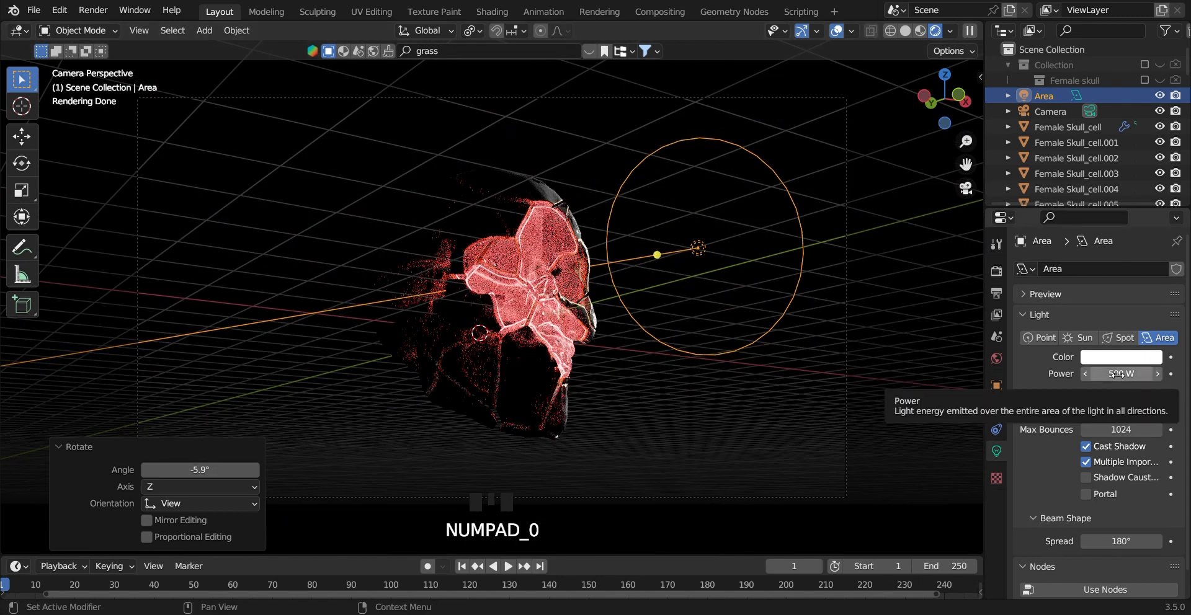
Step: Duplicate the area light about 12.1 m along negative X in top view and rotate it about -154° to face the skull
{"action": "scroll", "coordinate": [668, 375], "scroll_direction": "down", "scroll_amount": 5}
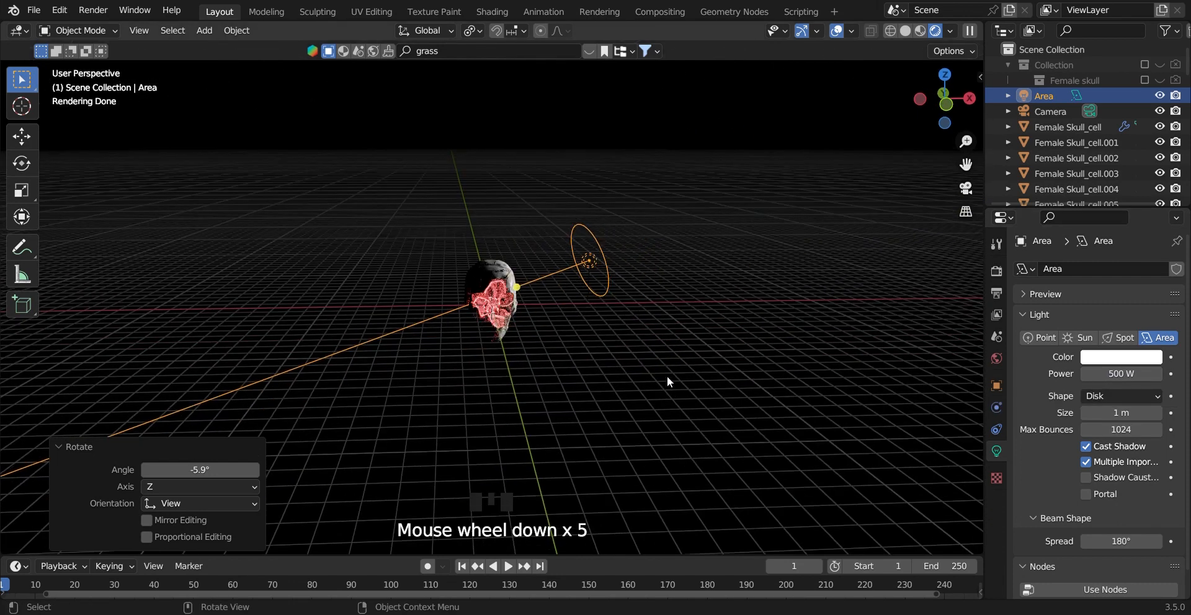
{"action": "key", "text": "KP_7"}
{"action": "key", "text": "shift+d"}
{"action": "left_click", "coordinate": [415, 337]}
{"action": "key", "text": "r"}
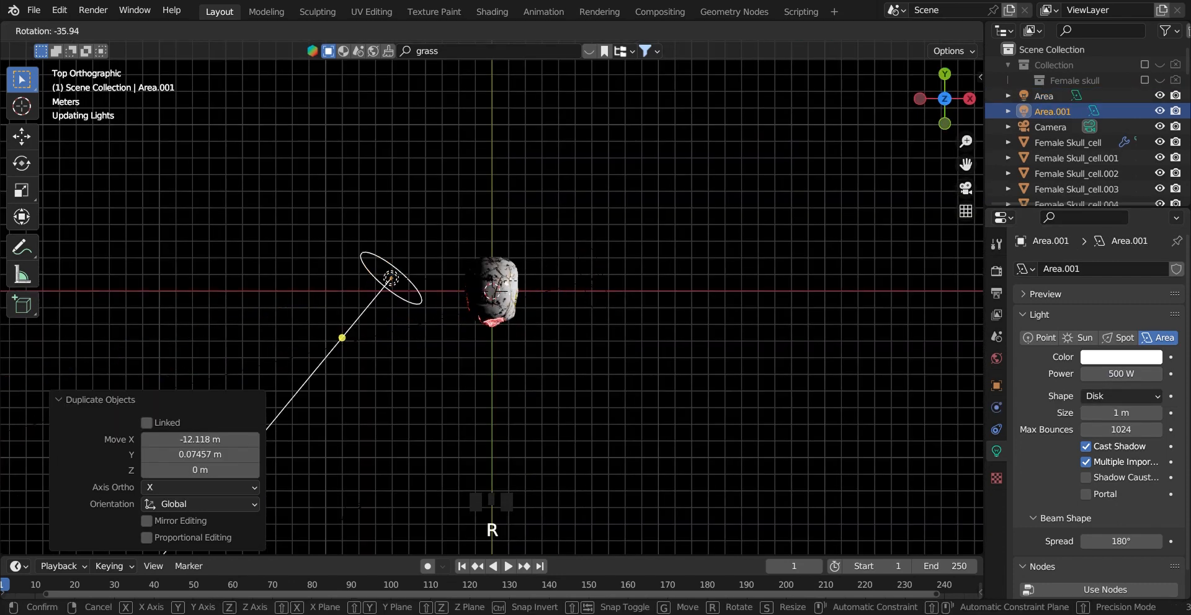
{"action": "left_click", "coordinate": [597, 366]}
{"action": "middle_click_drag", "start_coordinate": [598, 379], "coordinate": [645, 248]}
{"action": "scroll", "coordinate": [580, 353], "scroll_direction": "up", "scroll_amount": 1}
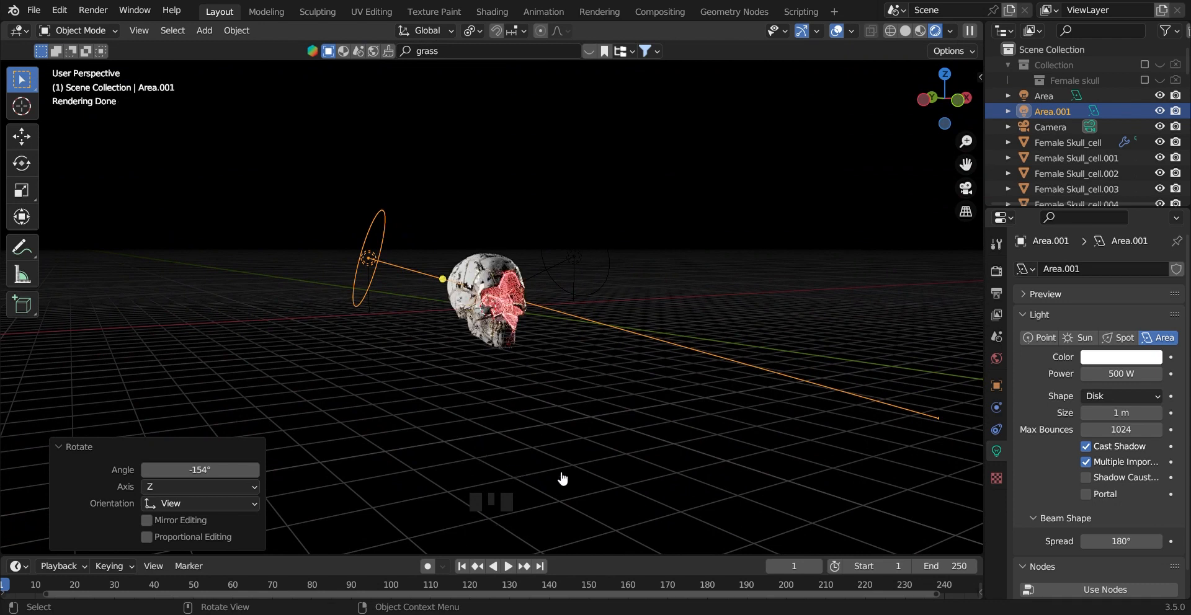
{"action": "middle_click", "coordinate": [529, 321]}
{"action": "key", "text": "KP_0"}
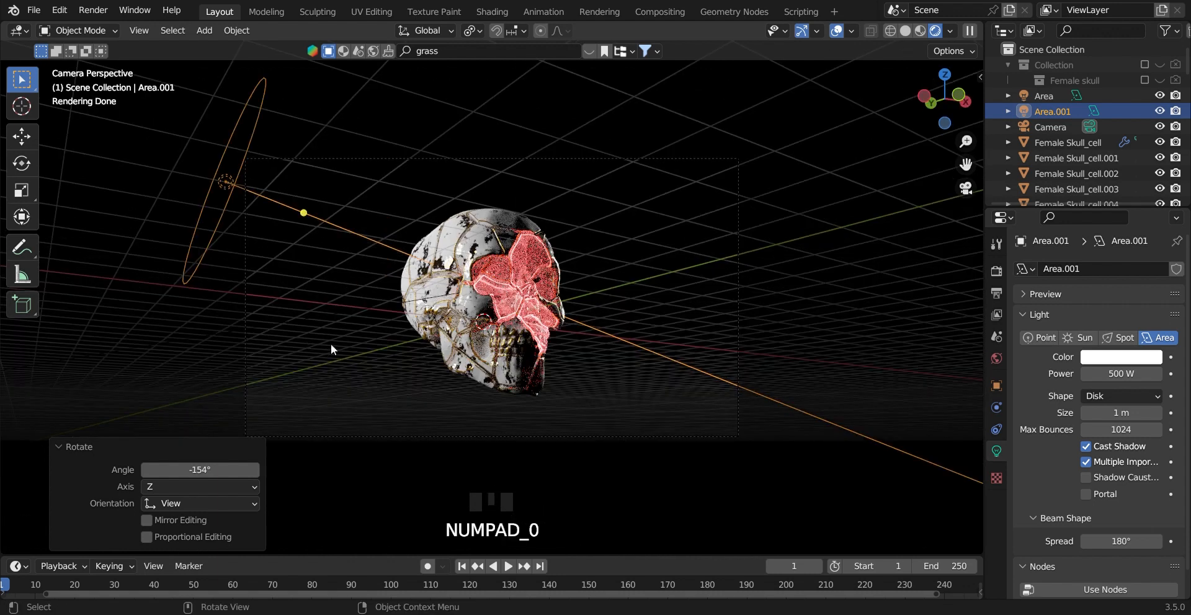
Step: Rotate the second area light in top view and move it back by about -2.9 m in X and 5.9 m in Y
{"action": "scroll", "coordinate": [520, 339], "scroll_direction": "down", "scroll_amount": 3}
{"action": "middle_click_drag", "start_coordinate": [520, 339], "coordinate": [614, 412]}
{"action": "key", "text": "KP_7"}
{"action": "key", "text": "KP_7"}
{"action": "key", "text": "r"}
{"action": "left_click", "coordinate": [520, 457]}
{"action": "key", "text": "g"}
{"action": "left_click", "coordinate": [476, 370]}
{"action": "middle_click_drag", "start_coordinate": [475, 370], "coordinate": [681, 289]}
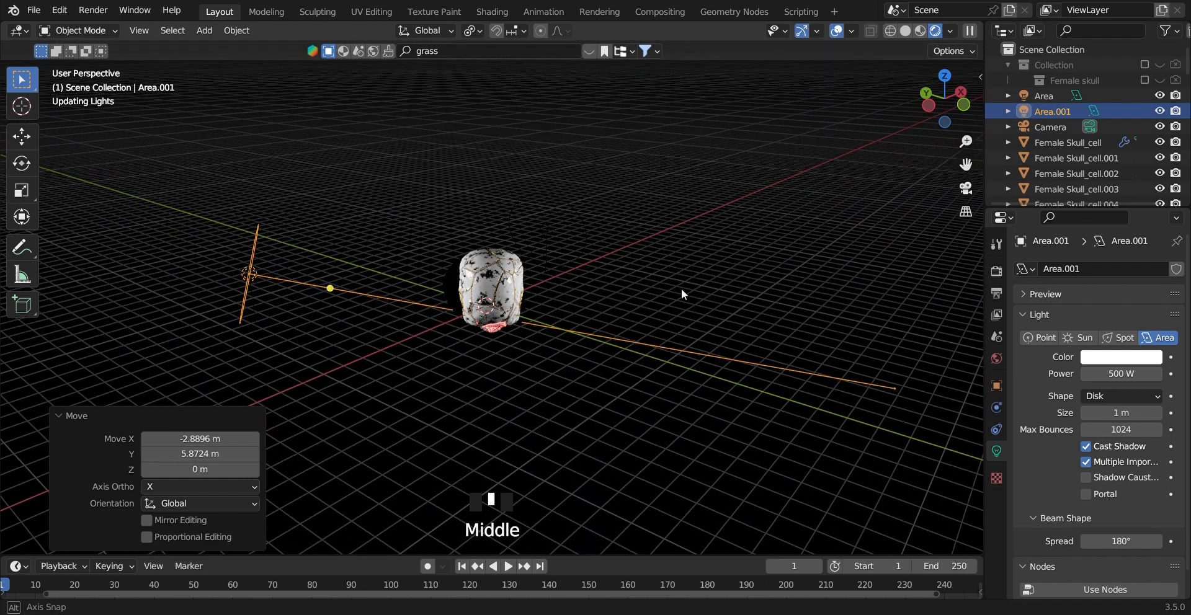
{"action": "key", "text": "KP_0"}
{"action": "scroll", "coordinate": [608, 321], "scroll_direction": "up", "scroll_amount": 6}
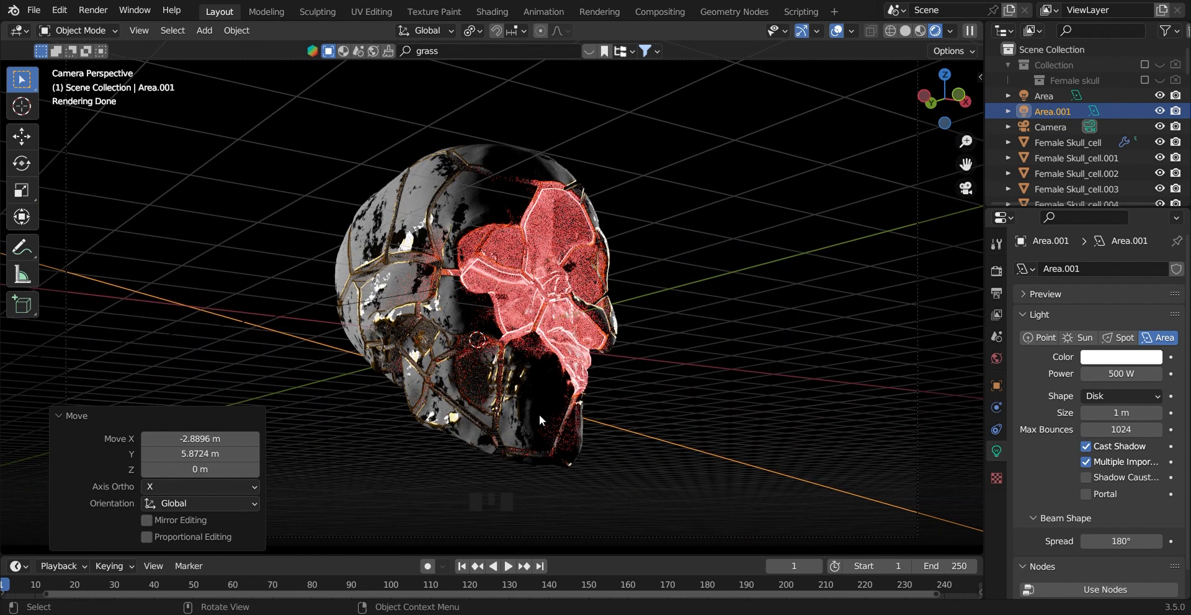
Step: Trackball-rotate the second area light by about -54.4° and 1.15° in camera view to re-aim it
{"action": "key", "text": "r"}
{"action": "key", "text": "r"}
{"action": "left_click", "coordinate": [534, 359]}
{"action": "middle_click_drag", "start_coordinate": [534, 360], "coordinate": [549, 405]}
{"action": "scroll", "coordinate": [683, 407], "scroll_direction": "down", "scroll_amount": 3}
Step: Move the second area light about 0.49 m in X and 2.12 m in Y in top view, and save the file
{"action": "key", "text": "KP_7"}
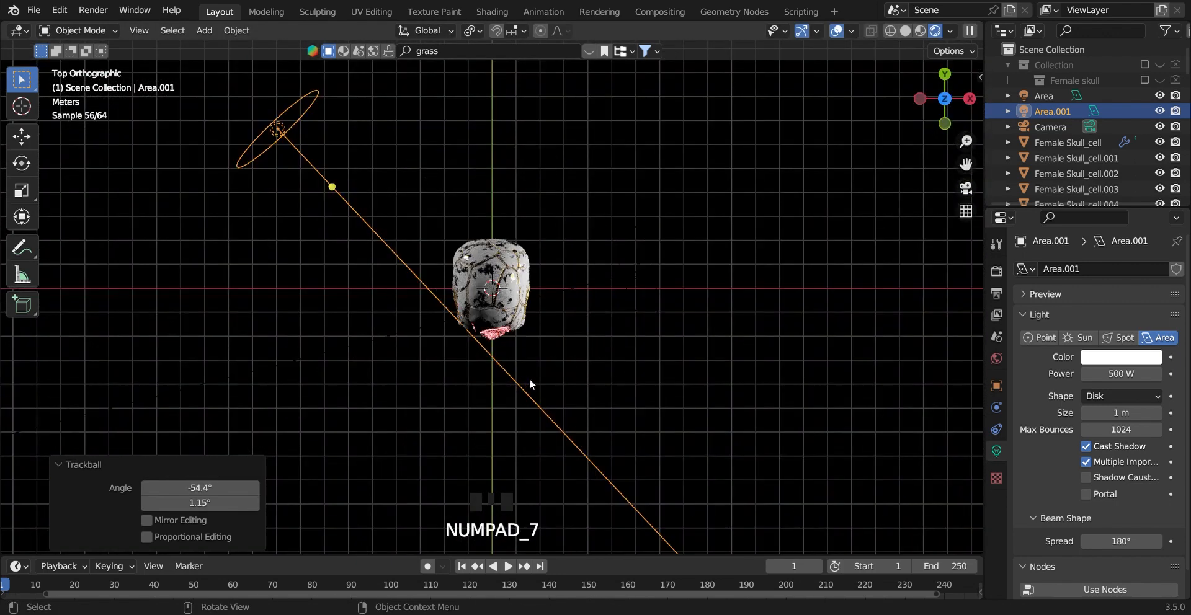
{"action": "key", "text": "g"}
{"action": "left_click", "coordinate": [543, 331]}
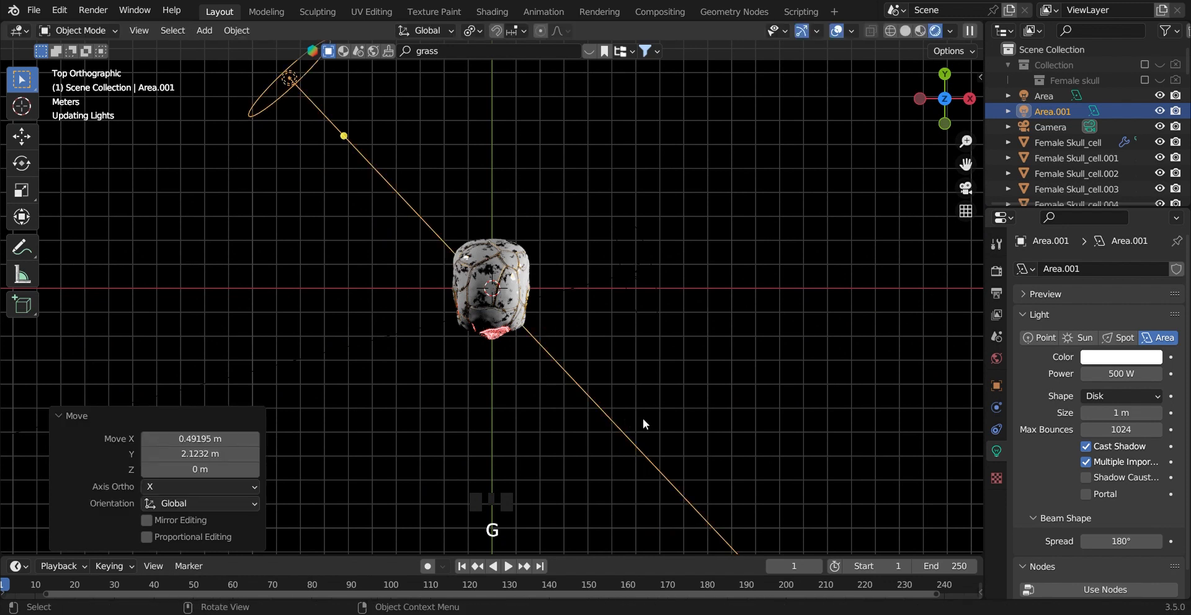
{"action": "key", "text": "KP_0"}
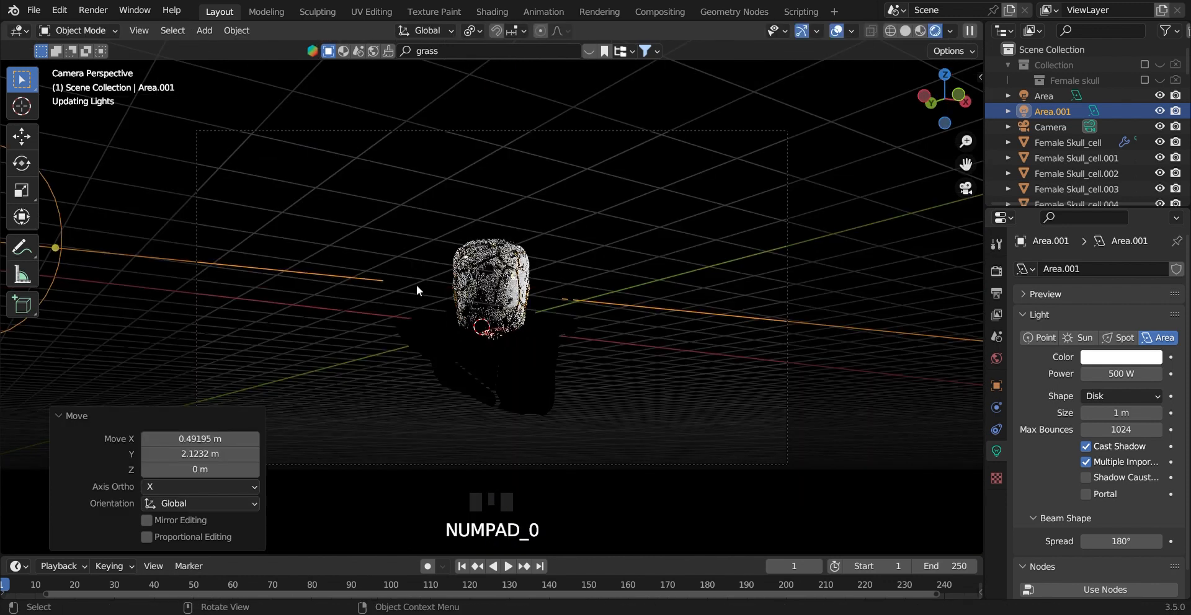
{"action": "key", "text": "ctrl+s"}
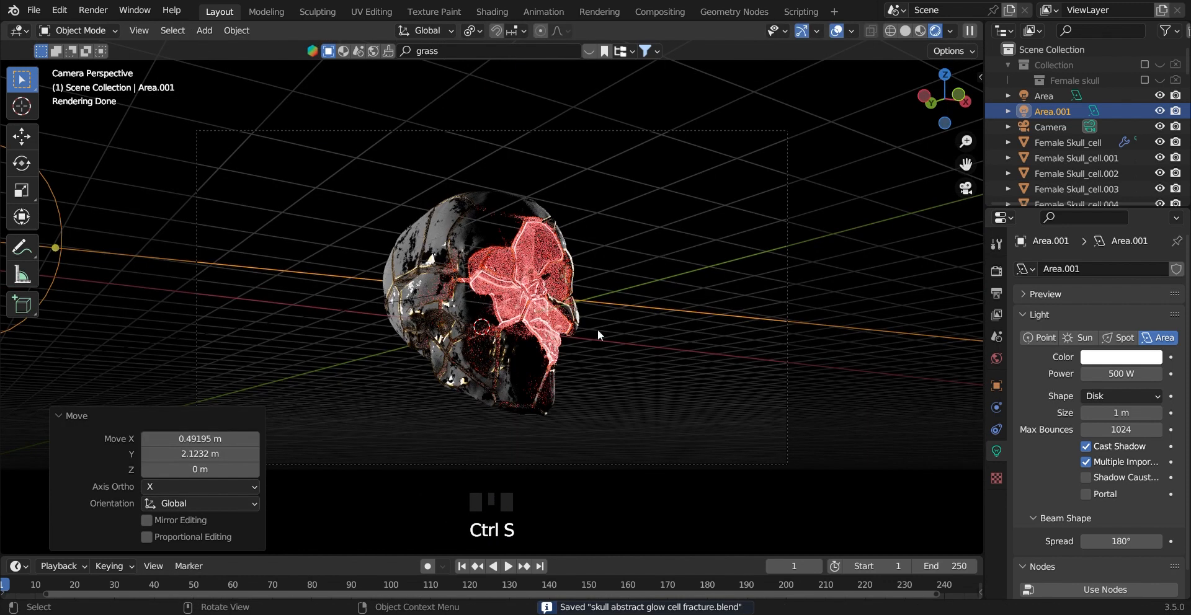
Step: Set the second area light's Power to 350 W and save the file
{"action": "left_click", "coordinate": [1120, 378]}
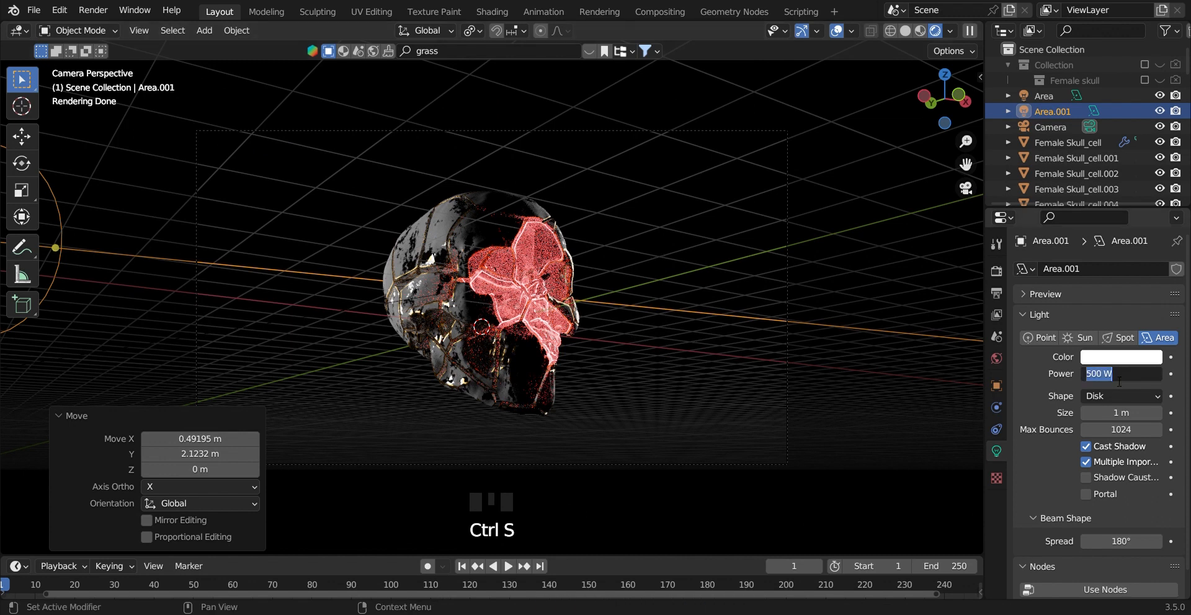
{"action": "left_click", "coordinate": [839, 309]}
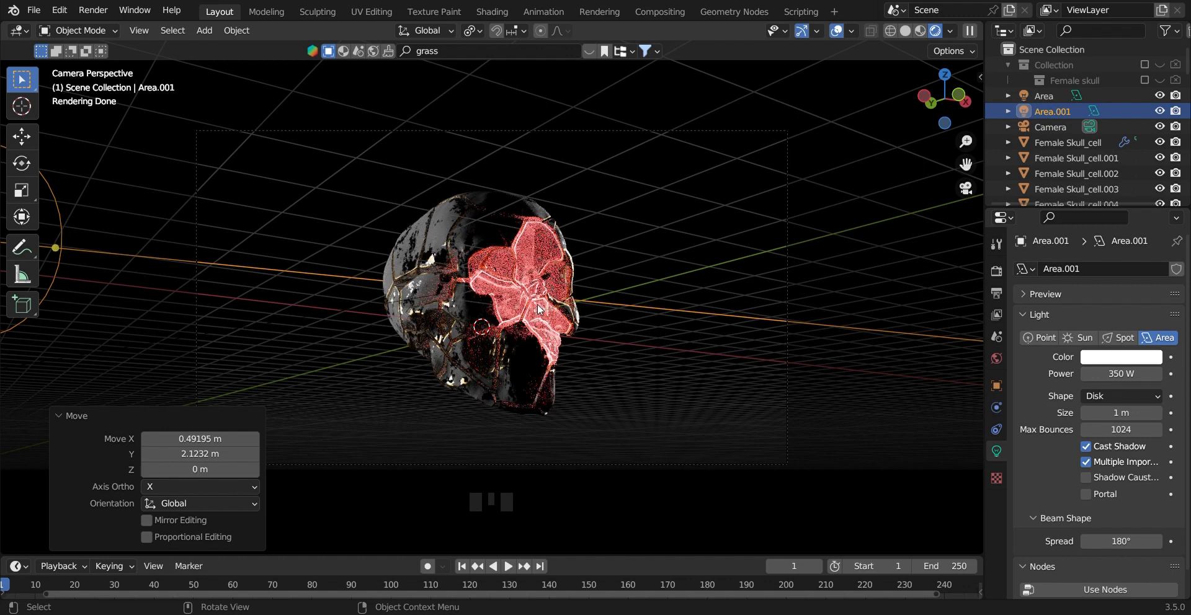
{"action": "scroll", "coordinate": [529, 335], "scroll_direction": "down", "scroll_amount": 2}
{"action": "key", "text": "ctrl+s"}
Step: Duplicate the second area light to a spot below the skull in front view and rotate it about -86.9°
{"action": "middle_click_drag", "start_coordinate": [573, 308], "coordinate": [547, 327]}
{"action": "key", "text": "KP_1"}
{"action": "key", "text": "shift+d"}
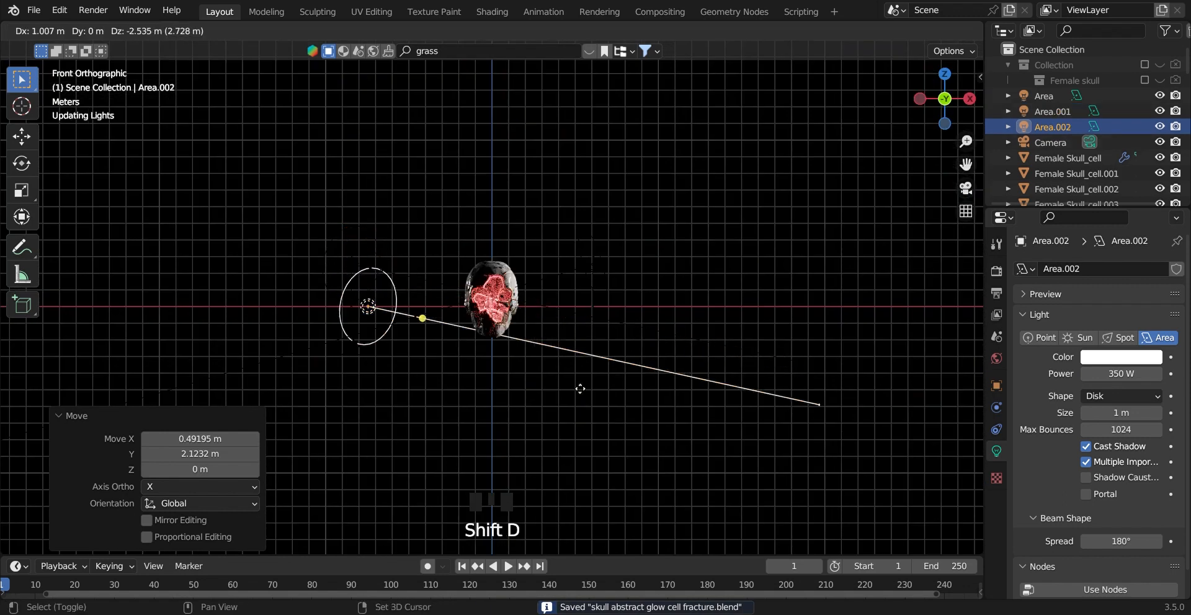
{"action": "left_click", "coordinate": [674, 481]}
{"action": "key", "text": "r"}
{"action": "left_click", "coordinate": [561, 307]}
Step: Switch to solid shading and trackball-rotate the third area light by about -43.5° and -11.5° in top view
{"action": "key", "text": "KP_7"}
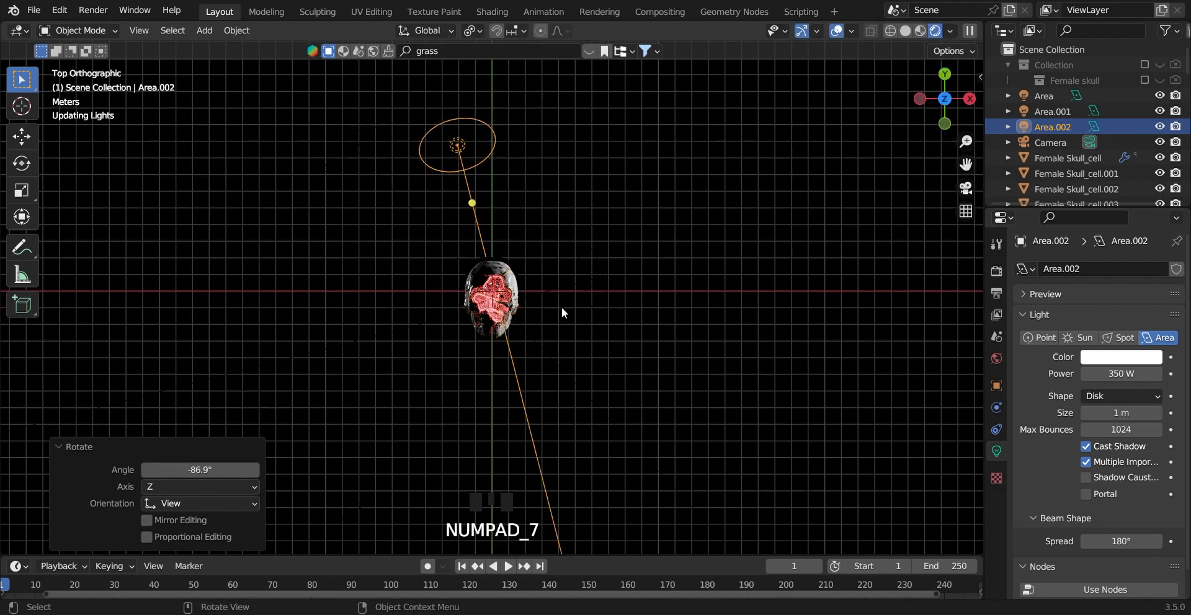
{"action": "mouse_move", "coordinate": [599, 446]}
{"action": "middle_mouse_down"}
{"action": "mouse_move", "coordinate": [622, 365]}
{"action": "mouse_move", "coordinate": [684, 340]}
{"action": "mouse_move", "coordinate": [663, 339]}
{"action": "middle_mouse_up"}
{"action": "scroll", "coordinate": [622, 364], "scroll_direction": "down", "scroll_amount": 3}
{"action": "key", "text": "z"}
{"action": "left_click", "coordinate": [576, 358]}
{"action": "left_click", "coordinate": [417, 345]}
{"action": "key", "text": "KP_7"}
{"action": "key", "text": "r"}
{"action": "key", "text": "r"}
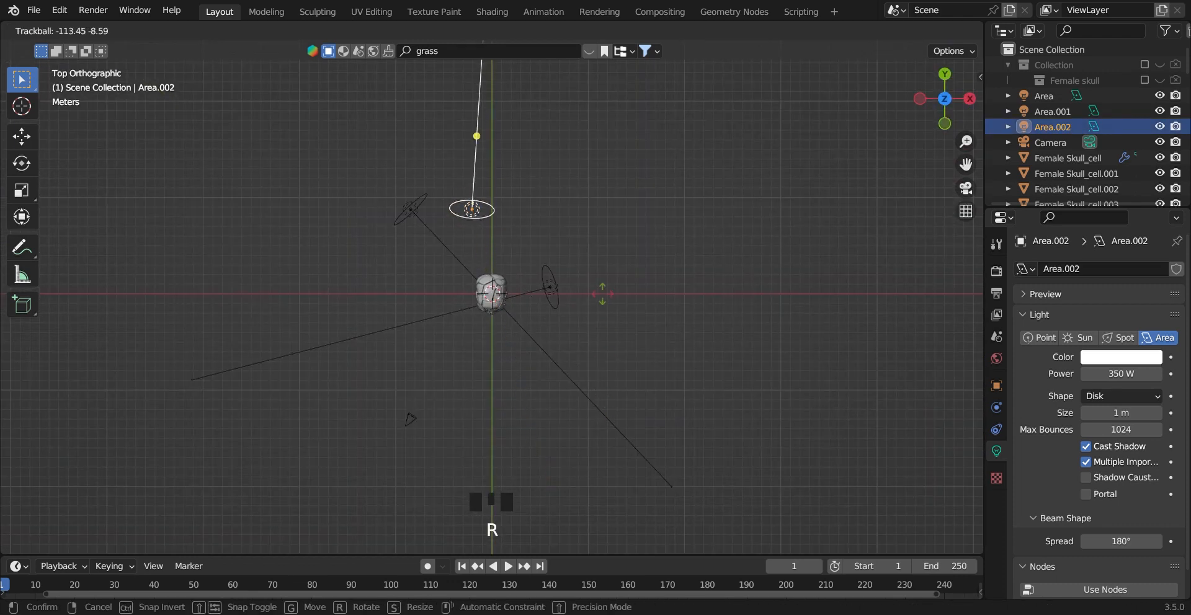
{"action": "left_click", "coordinate": [600, 372]}
Step: Center the third light beneath the skull, scale it by about 2.55, and return to rendered shading in camera view
{"action": "key", "text": "g"}
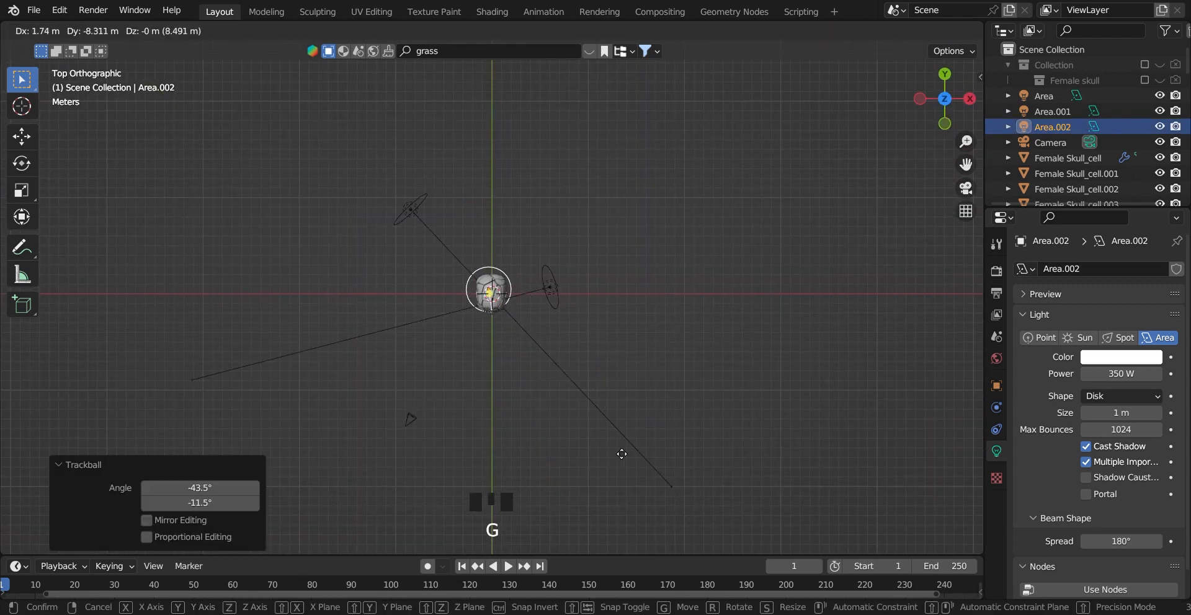
{"action": "left_click", "coordinate": [618, 455]}
{"action": "key", "text": "s"}
{"action": "left_click", "coordinate": [676, 472]}
{"action": "key", "text": "KP_0"}
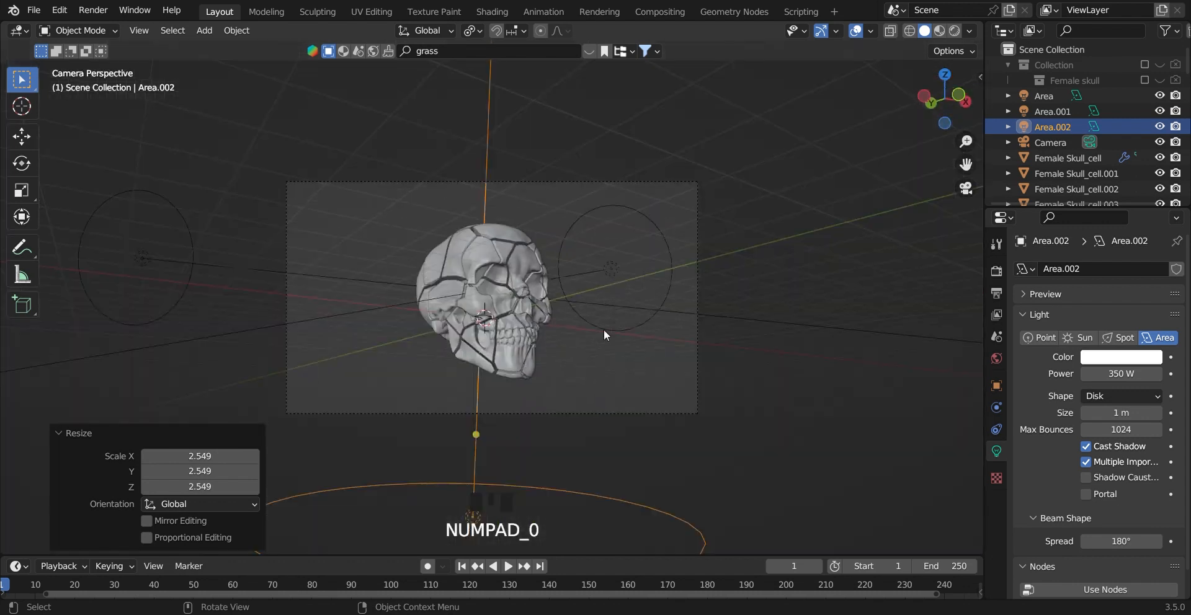
{"action": "key", "text": "z"}
{"action": "left_click", "coordinate": [598, 254]}
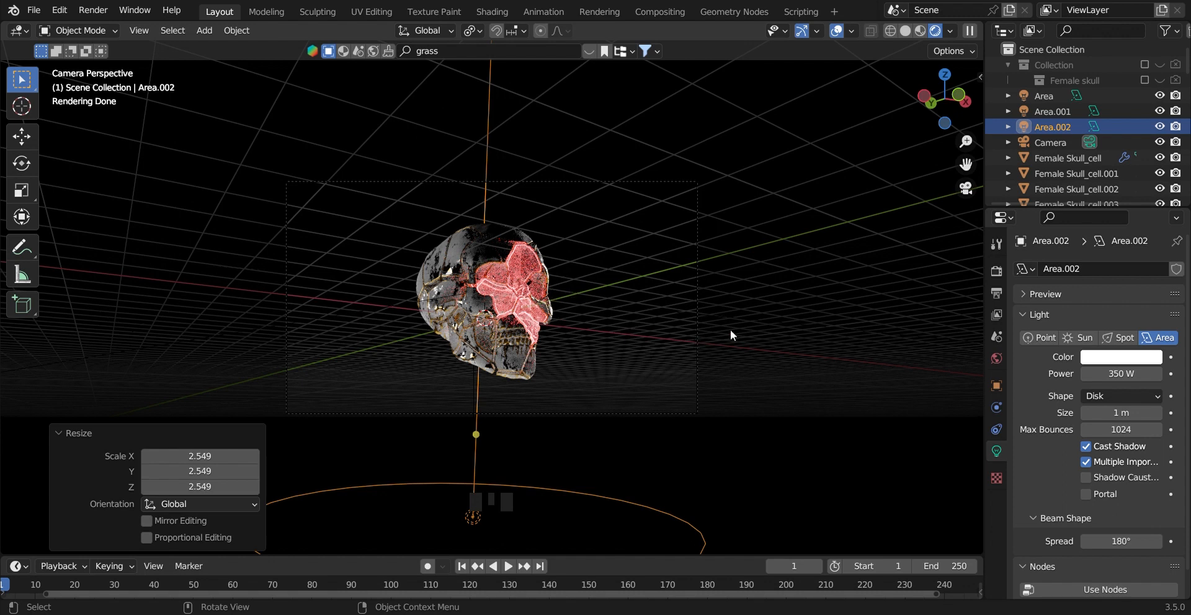
Step: Shift the lower light to one side of the skull in front view and tilt it to aim up at the skull
{"action": "middle_click_drag", "start_coordinate": [731, 329], "coordinate": [628, 369]}
{"action": "scroll", "coordinate": [618, 360], "scroll_direction": "down", "scroll_amount": 3}
{"action": "key", "text": "KP_1"}
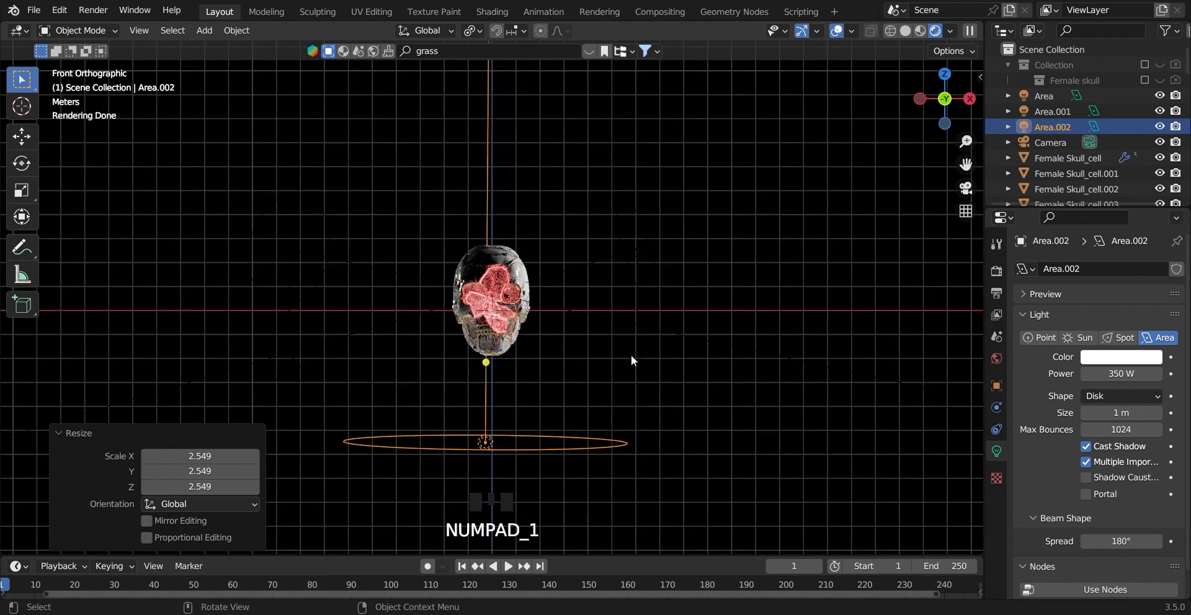
{"action": "key", "text": "g"}
{"action": "left_click", "coordinate": [583, 356]}
{"action": "key", "text": "r"}
{"action": "left_click", "coordinate": [655, 391]}
{"action": "key", "text": "g"}
{"action": "left_click", "coordinate": [664, 405]}
{"action": "key", "text": "r"}
{"action": "left_click", "coordinate": [675, 395]}
{"action": "key", "text": "KP_0"}
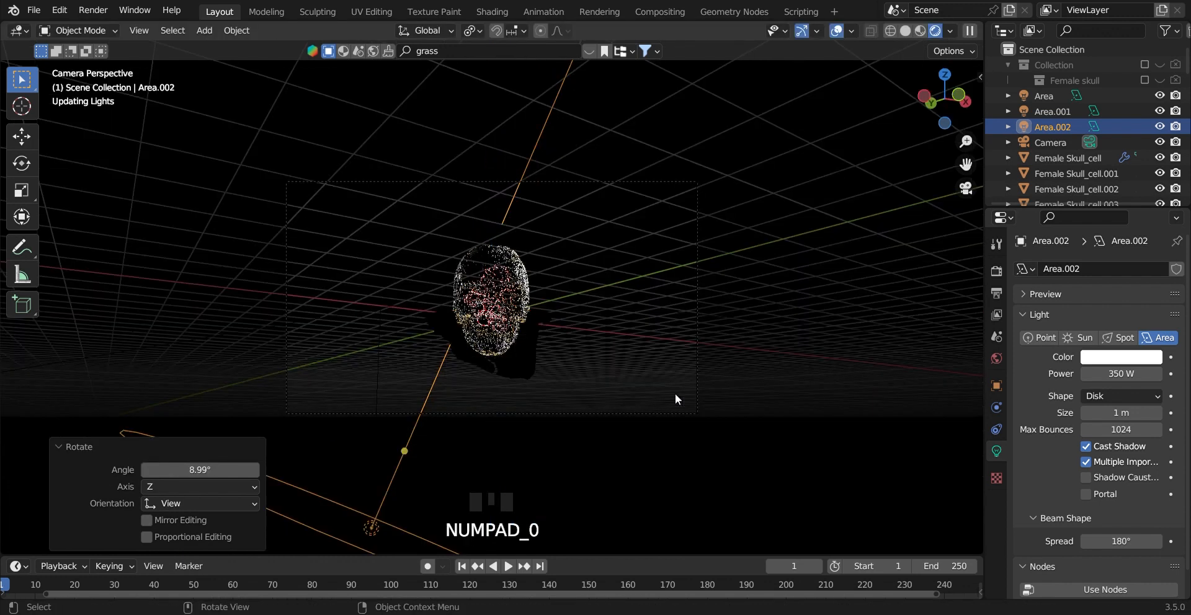
Step: In top view, move the lower light toward the skull's front, rotate it about -54.7° to face the skull, and save
{"action": "key", "text": "KP_7"}
{"action": "scroll", "coordinate": [532, 372], "scroll_direction": "up", "scroll_amount": 1}
{"action": "key", "text": "g"}
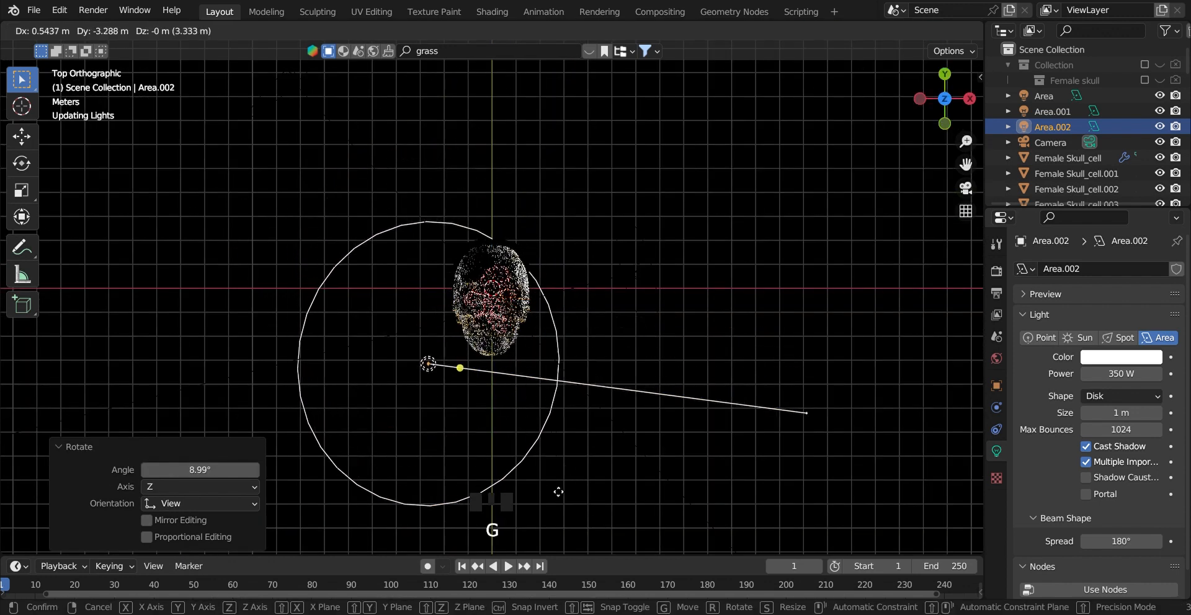
{"action": "left_click", "coordinate": [564, 494]}
{"action": "key", "text": "r"}
{"action": "left_click", "coordinate": [548, 363]}
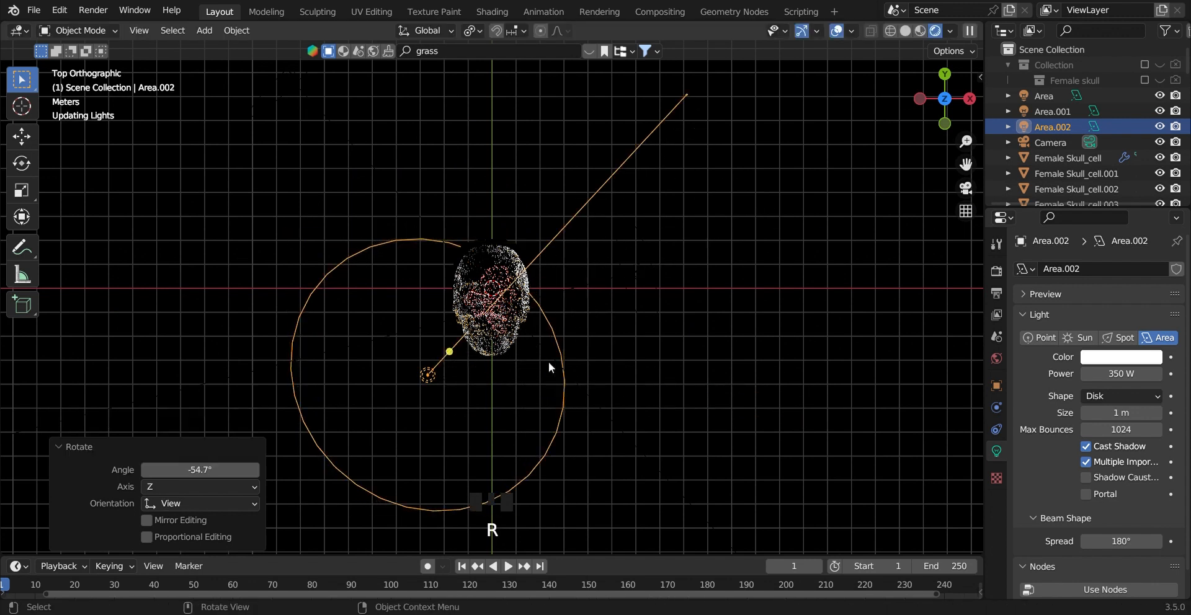
{"action": "key", "text": "KP_0"}
{"action": "key", "text": "ctrl+s"}
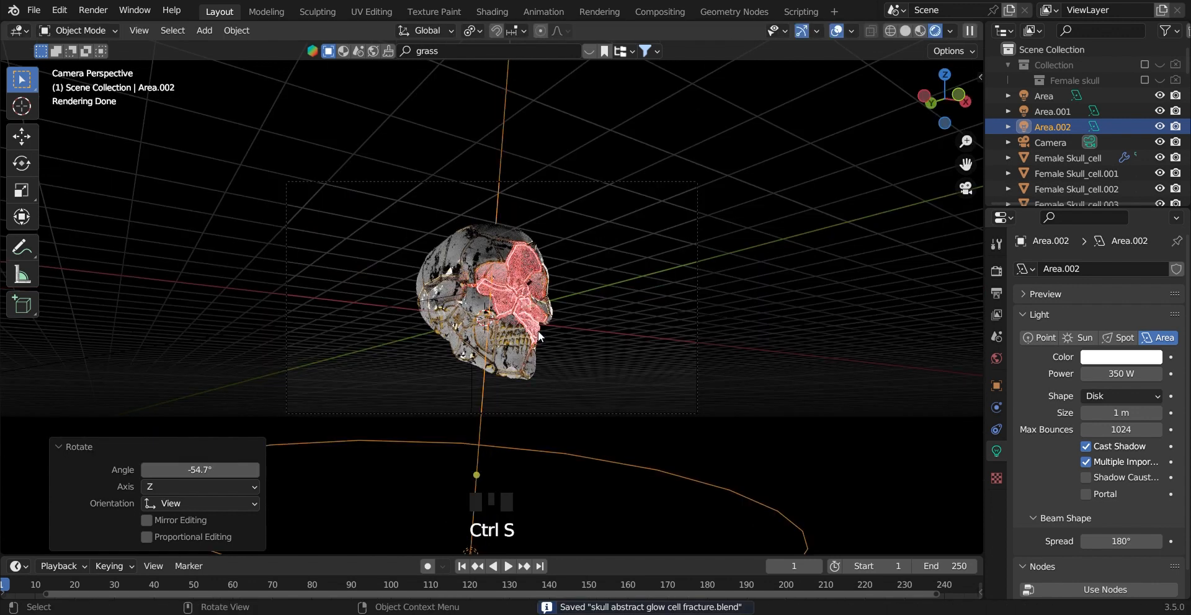
Step: Scale the lower area light by about 1.3 and save the file
{"action": "scroll", "coordinate": [538, 335], "scroll_direction": "down", "scroll_amount": 1}
{"action": "scroll", "coordinate": [541, 335], "scroll_direction": "up", "scroll_amount": 3}
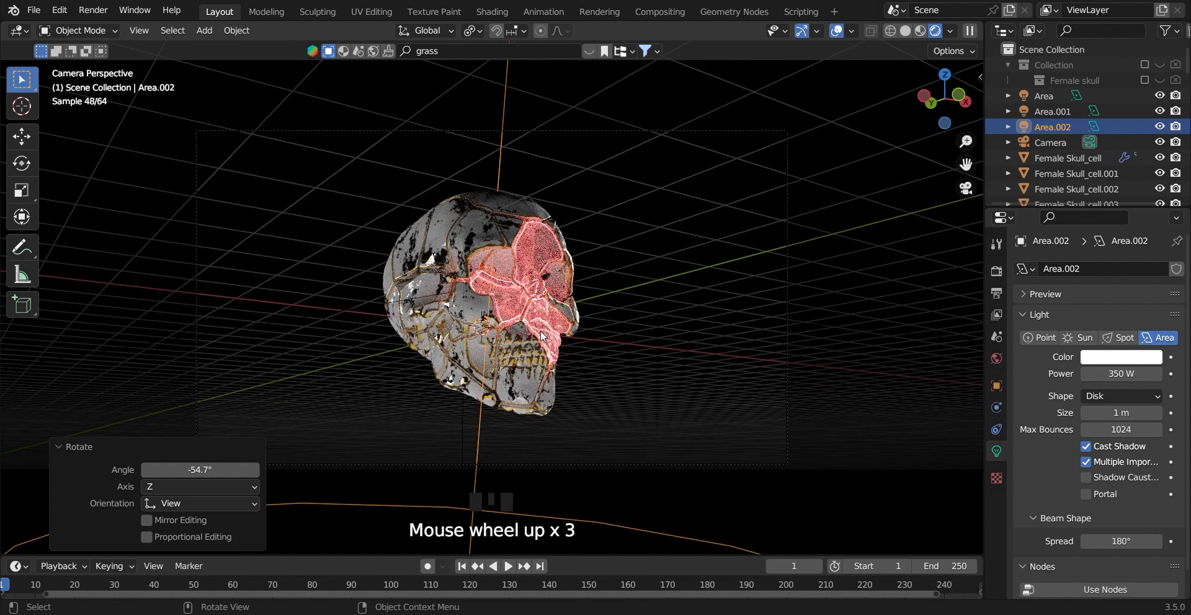
{"action": "scroll", "coordinate": [541, 335], "scroll_direction": "up", "scroll_amount": 1}
{"action": "middle_click_drag", "start_coordinate": [541, 335], "coordinate": [594, 308], "text": "shift"}
{"action": "key", "text": "s"}
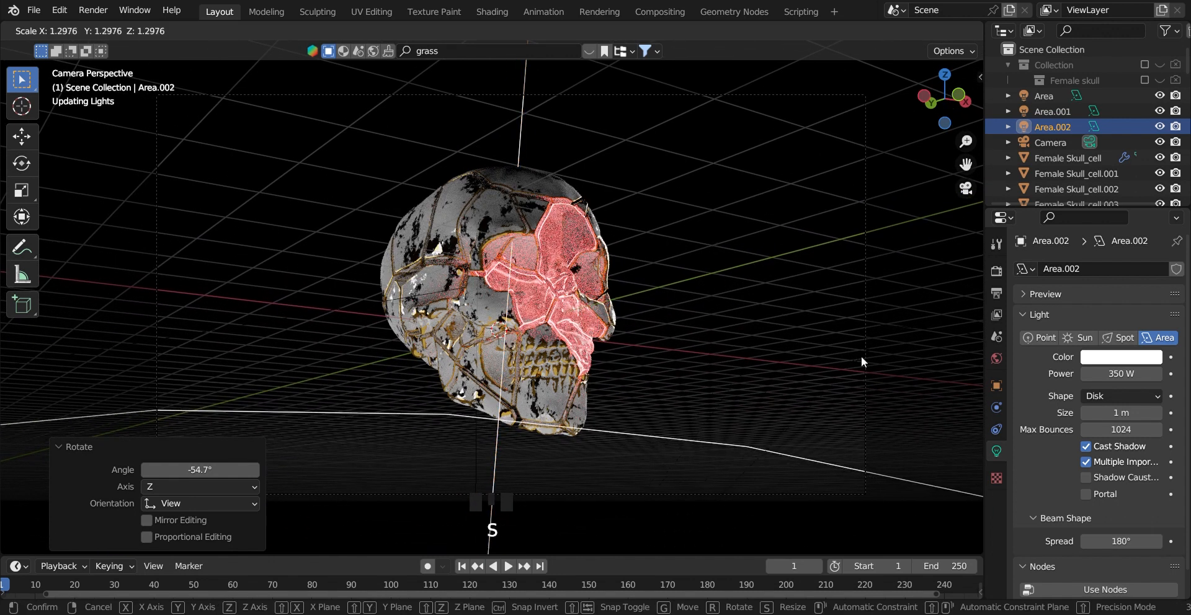
{"action": "left_click", "coordinate": [861, 357]}
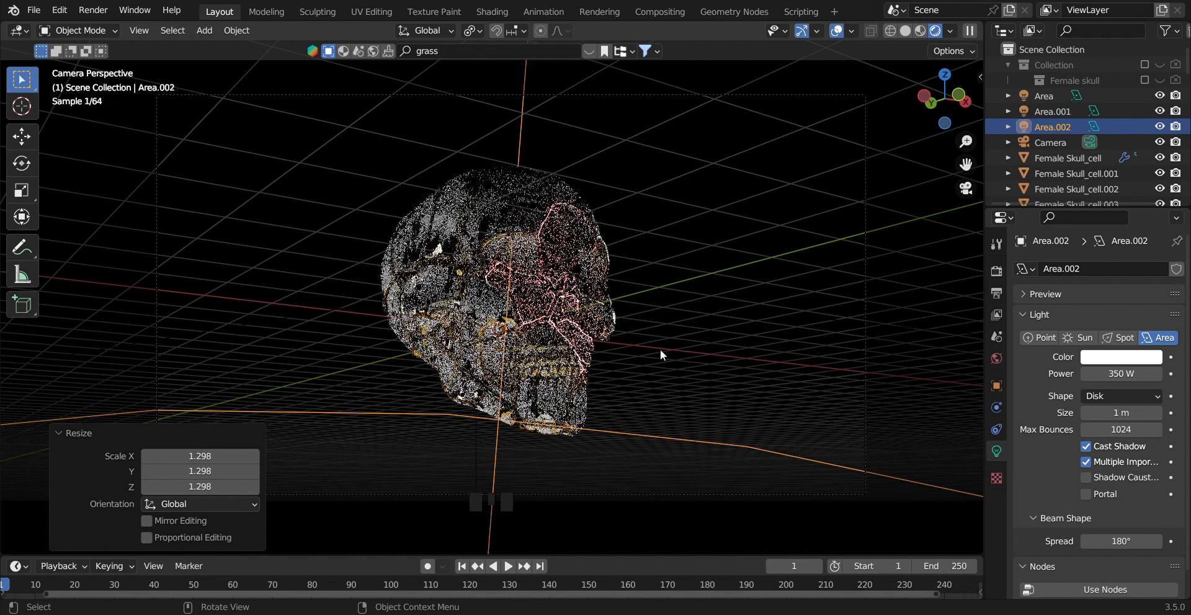
{"action": "key", "text": "ctrl+s"}
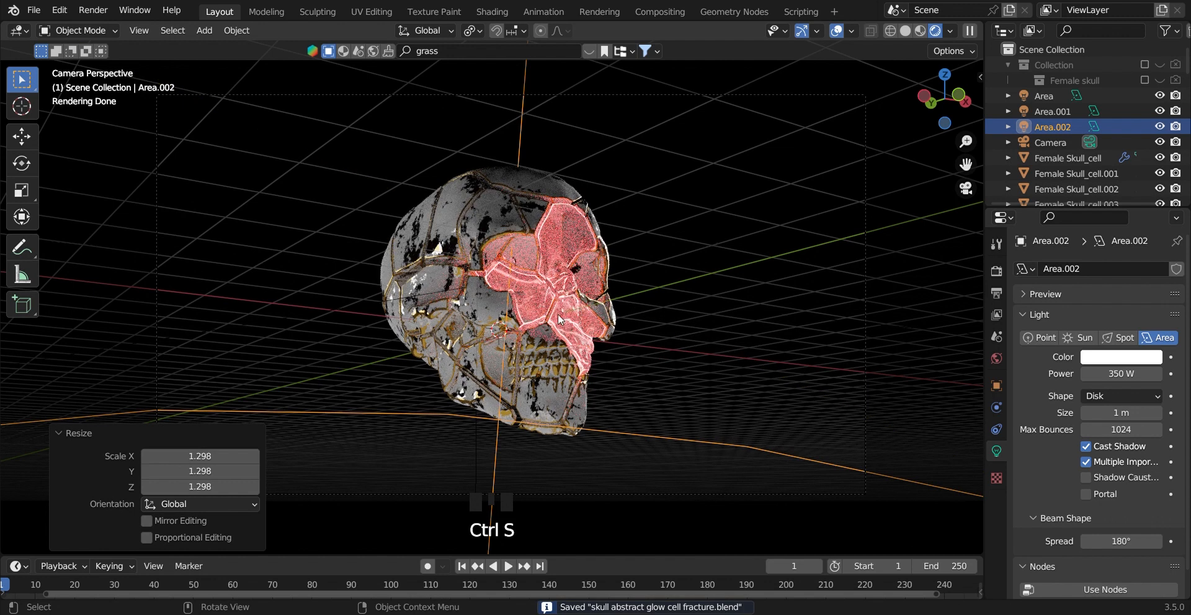
Step: Set the lower area light's Power to 200 W
{"action": "left_click", "coordinate": [1126, 374]}
{"action": "type", "text": "200"}
{"action": "key", "text": "Return"}
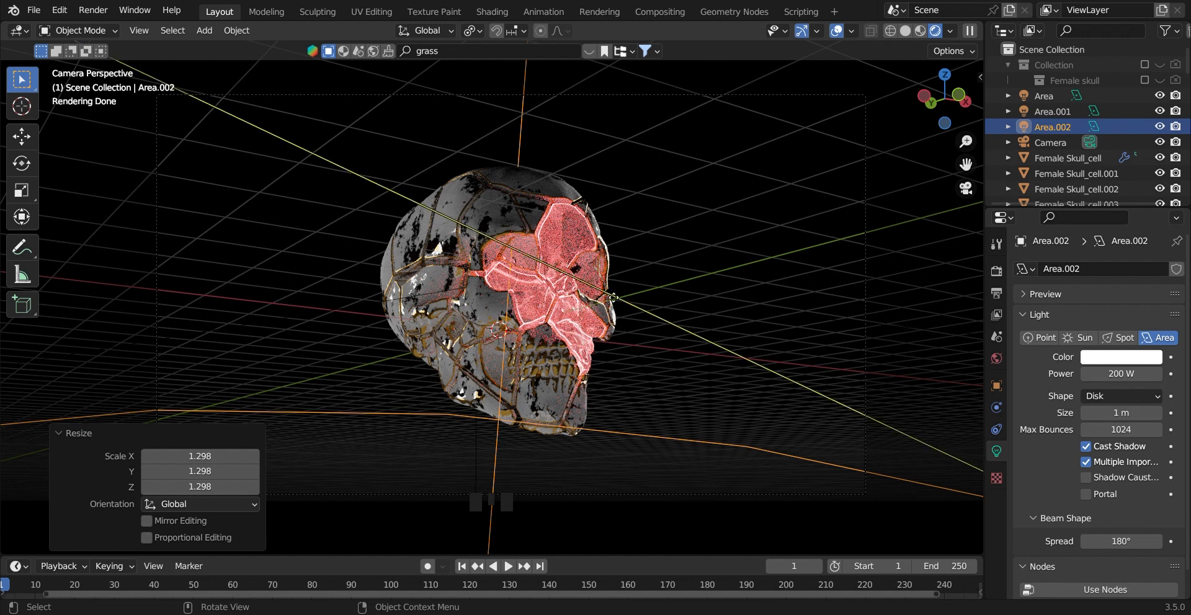
Step: Reframe the skull from a lower angle with the camera locked to the view, release the lock, and save the file
{"action": "key", "text": "n"}
{"action": "left_click", "coordinate": [887, 263]}
{"action": "middle_click_drag", "start_coordinate": [682, 292], "coordinate": [692, 295]}
{"action": "middle_click_drag", "start_coordinate": [638, 277], "coordinate": [602, 305]}
{"action": "key", "text": "n"}
{"action": "key", "text": "n"}
{"action": "left_click", "coordinate": [888, 263]}
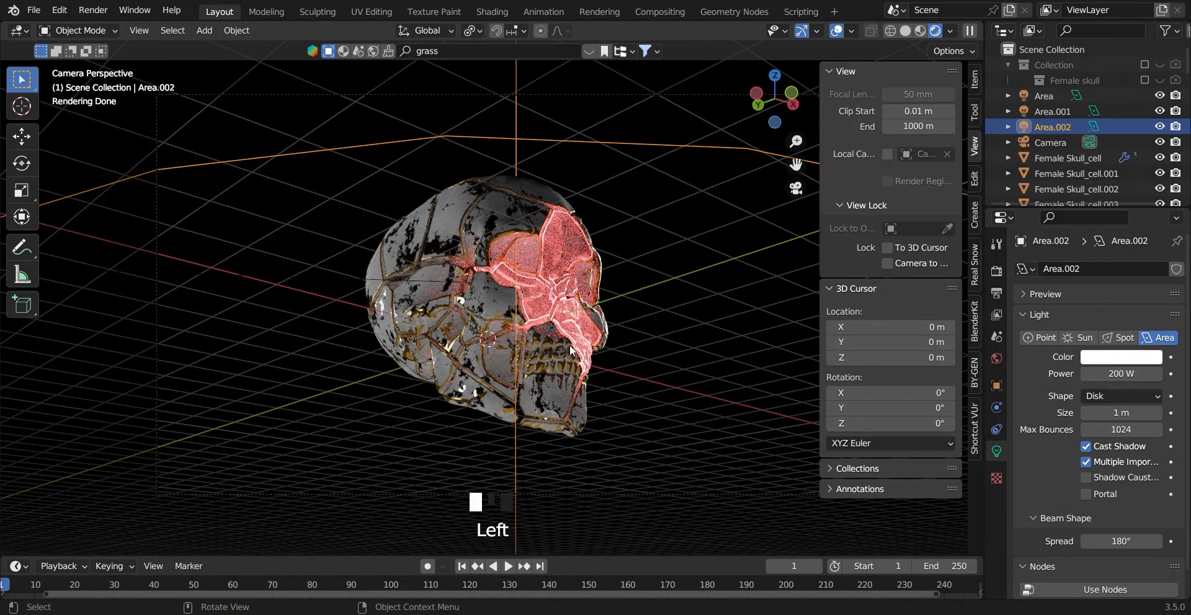
{"action": "key", "text": "ctrl+s"}
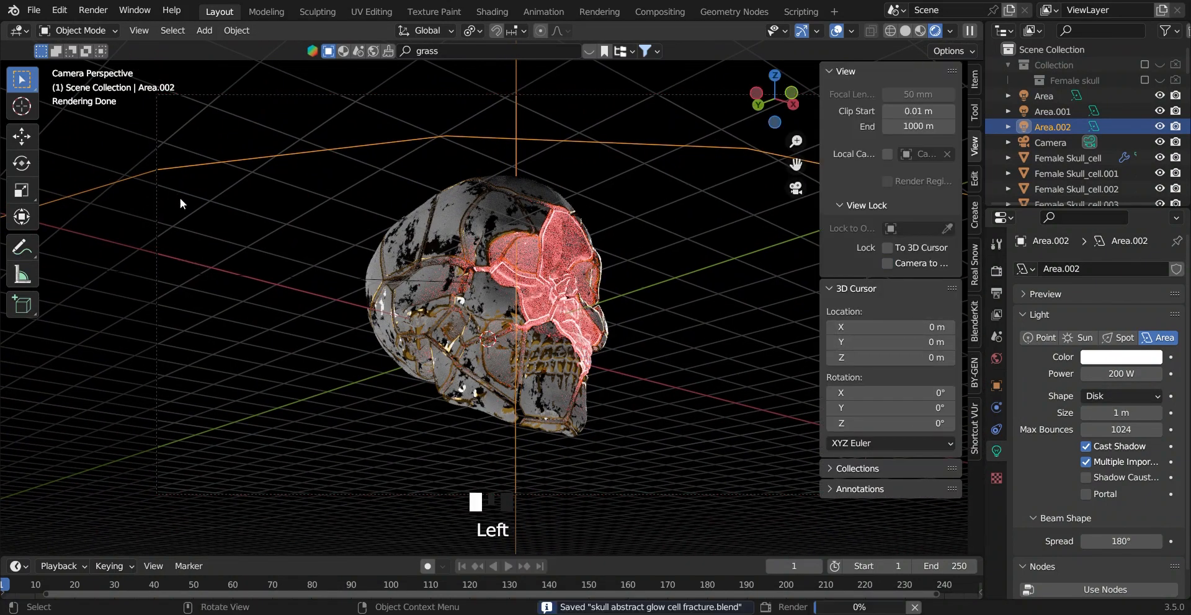